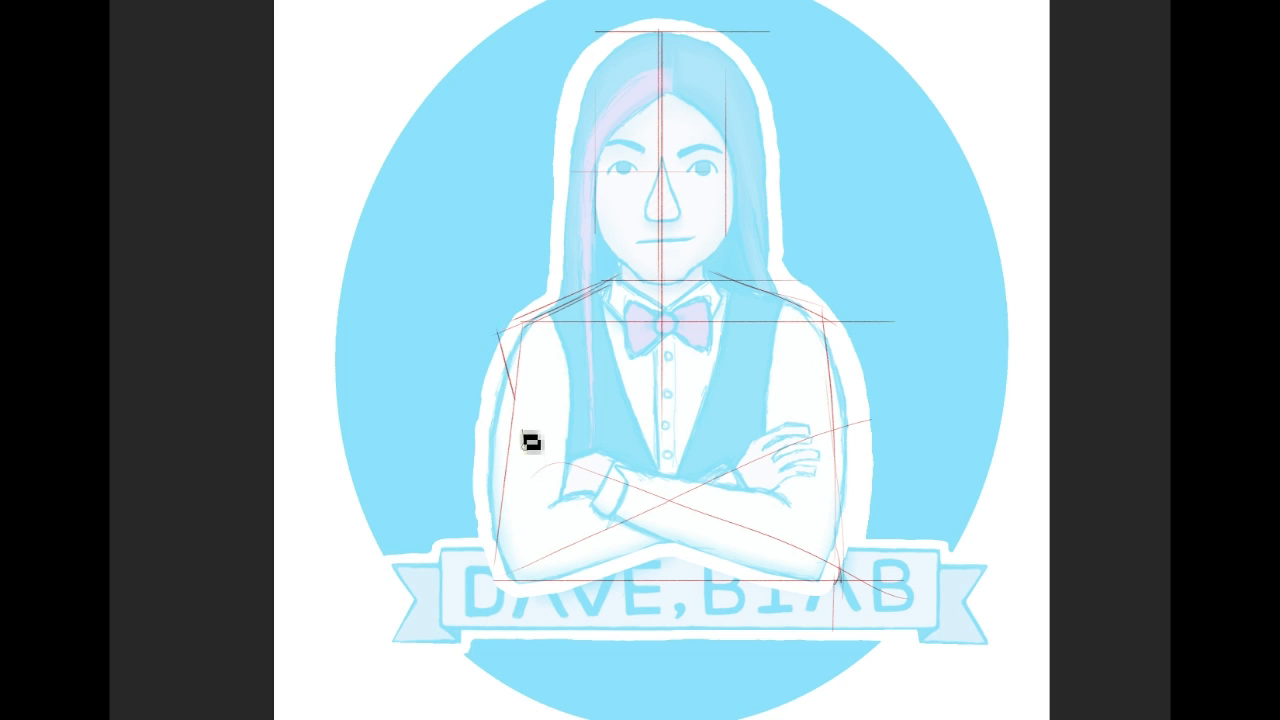
Step: Sketch the outer guide line of the figure's left-hand arm down to the elbow and mark the neck's edge in red
drag(527, 599, 495, 548)
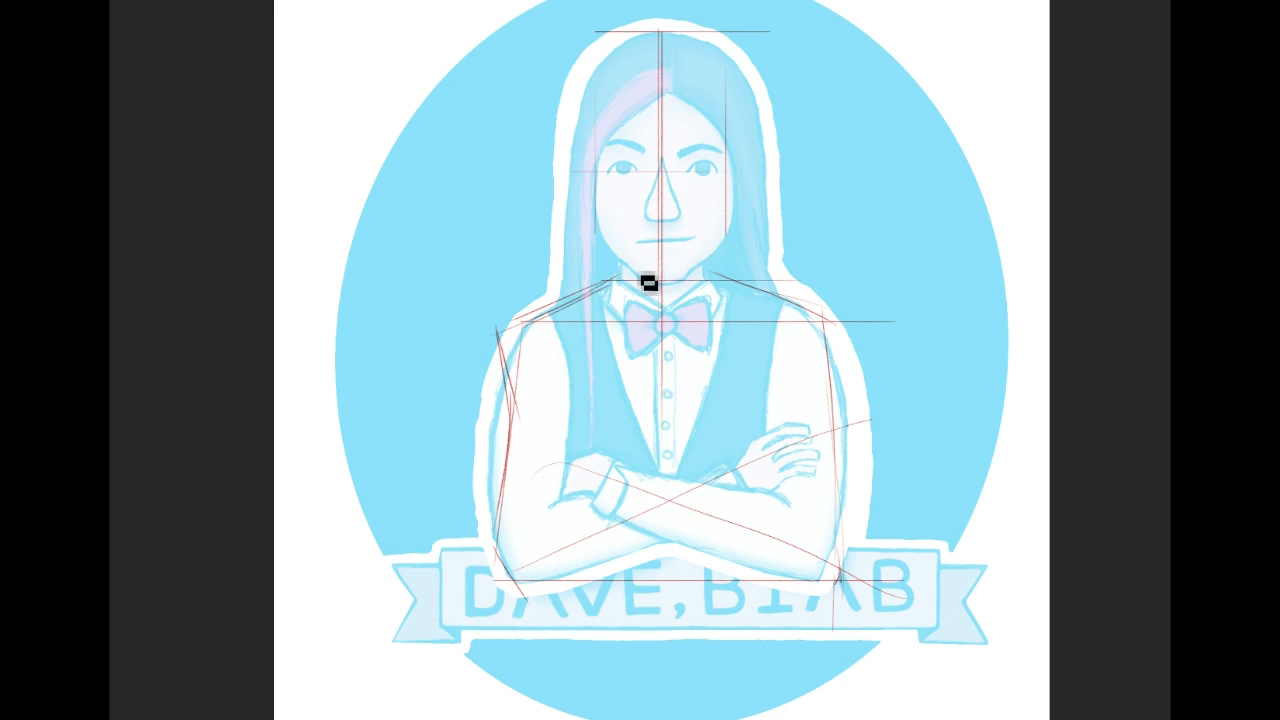
drag(622, 260, 622, 285)
Step: Draw the angled jawline from the left-hand side of the face to the neck and curve it along the chin
key(ctrl+plus)
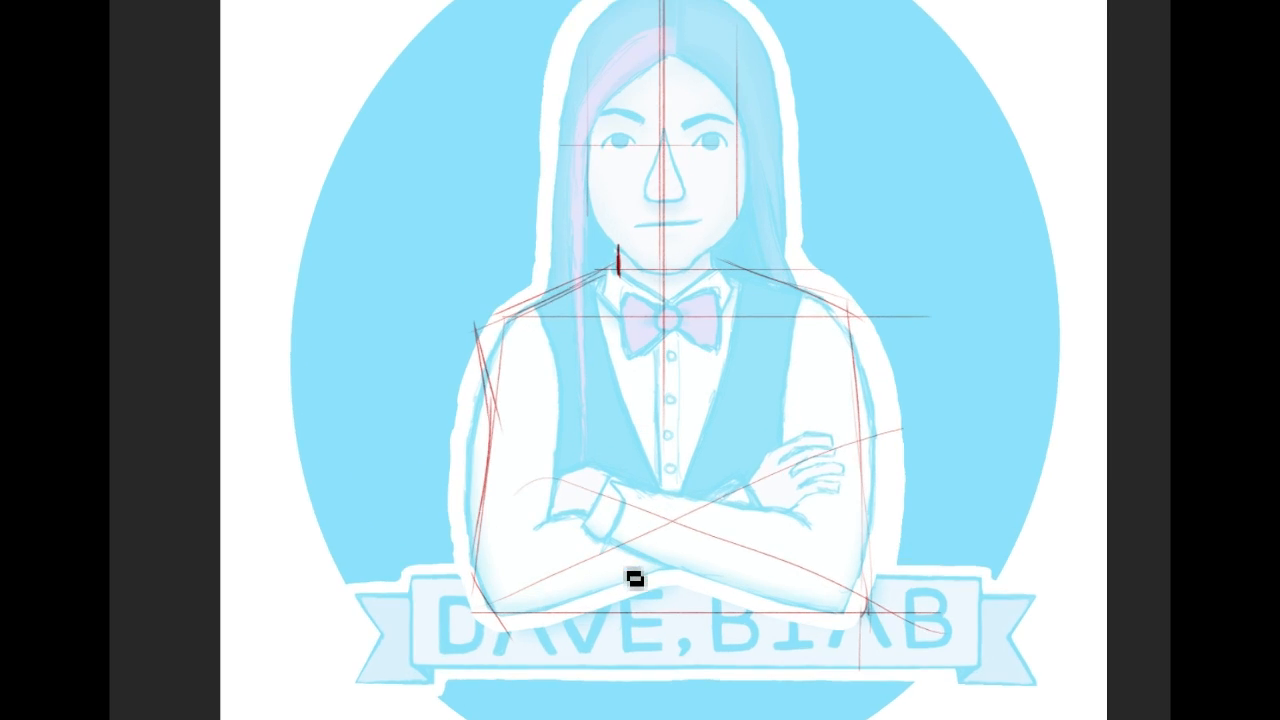
key(ctrl+plus)
drag(693, 104, 777, 357)
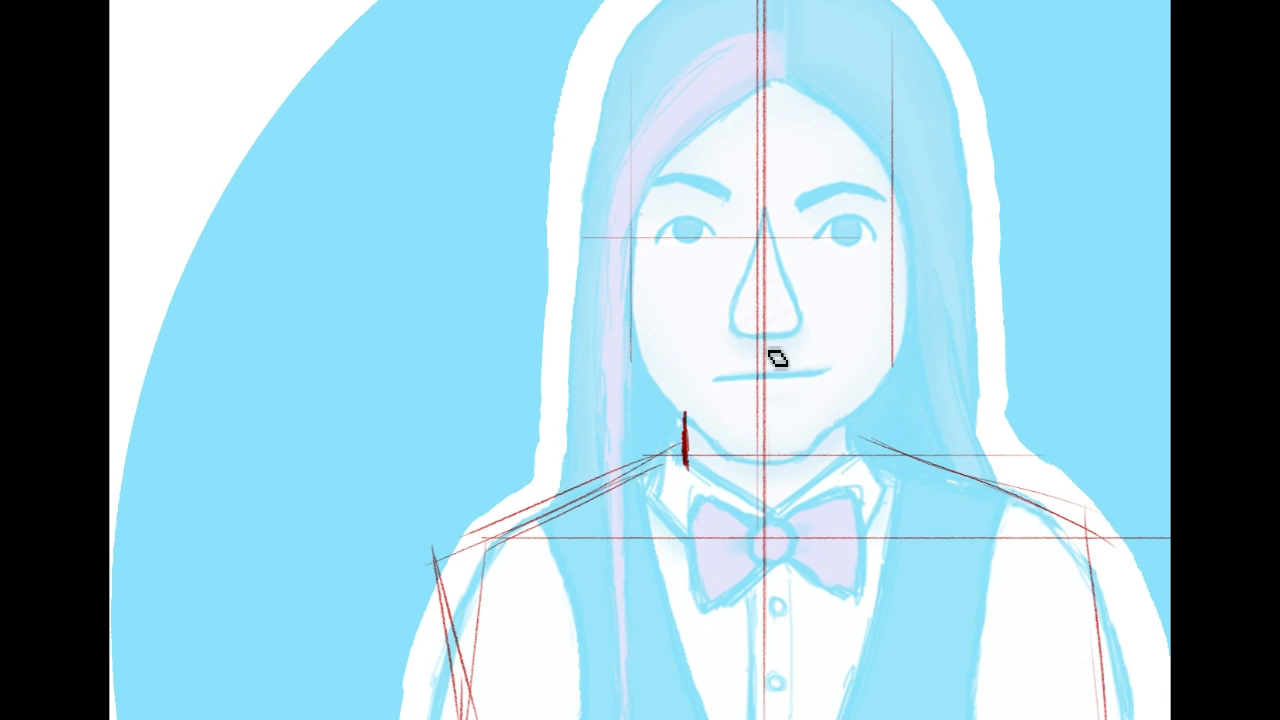
drag(628, 365, 702, 430)
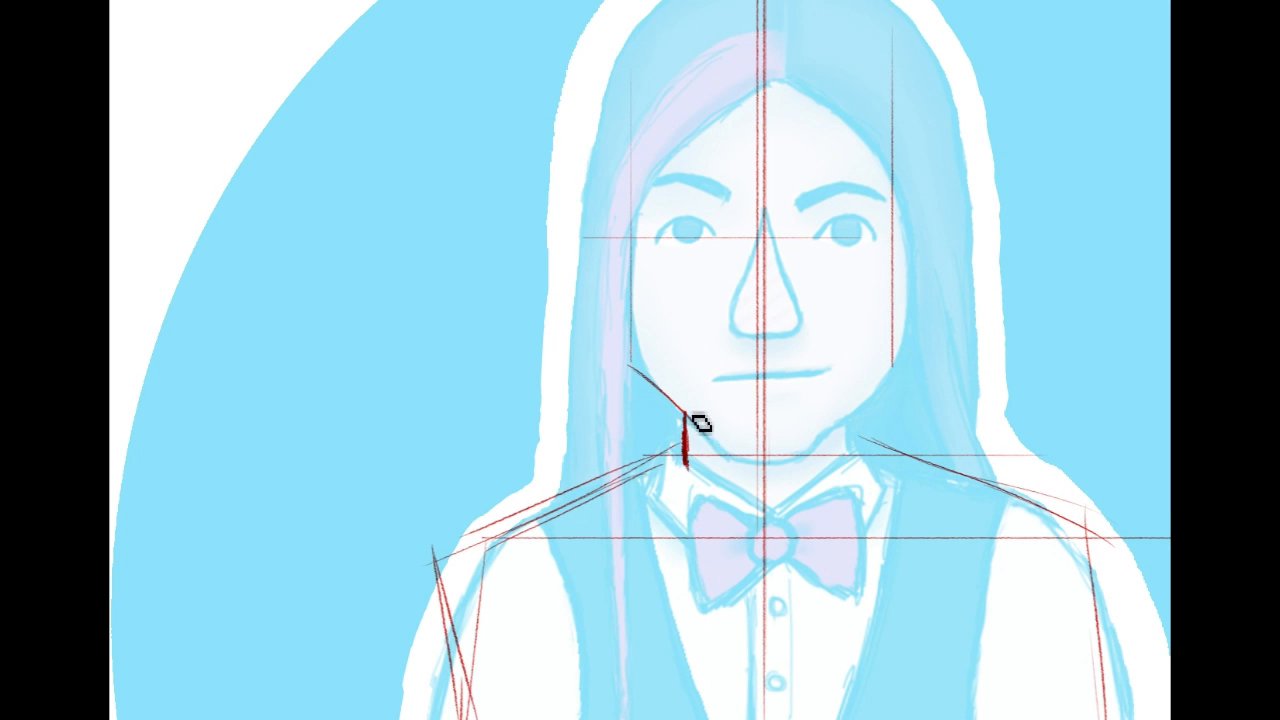
mouse_move(704, 426)
mouse_down()
mouse_move(743, 465)
mouse_move(815, 468)
mouse_move(729, 469)
mouse_move(810, 460)
mouse_up()
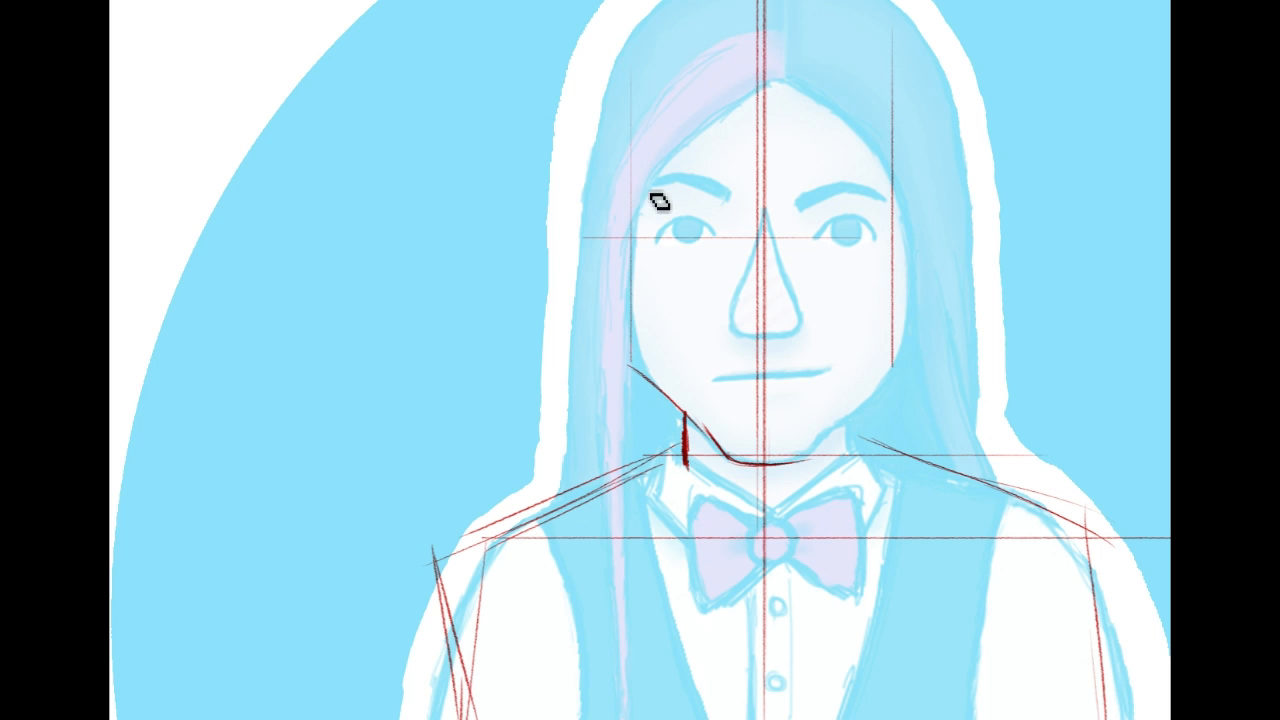
Step: Add the head's vertical side line and crown guide line, and trace the left-hand head contour up over the crown
drag(634, 365, 634, 40)
mouse_move(972, 233)
mouse_down()
mouse_move(985, 318)
mouse_move(937, 318)
mouse_up()
key(e)
mouse_move(645, 72)
mouse_down()
mouse_move(607, 134)
mouse_move(604, 121)
mouse_move(620, 104)
mouse_move(578, 225)
mouse_up()
mouse_move(592, 130)
mouse_down()
mouse_move(593, 243)
mouse_move(580, 211)
mouse_move(600, 124)
mouse_move(598, 349)
mouse_move(595, 133)
mouse_move(586, 335)
mouse_up()
drag(676, 54, 599, 117)
drag(639, 51, 820, 51)
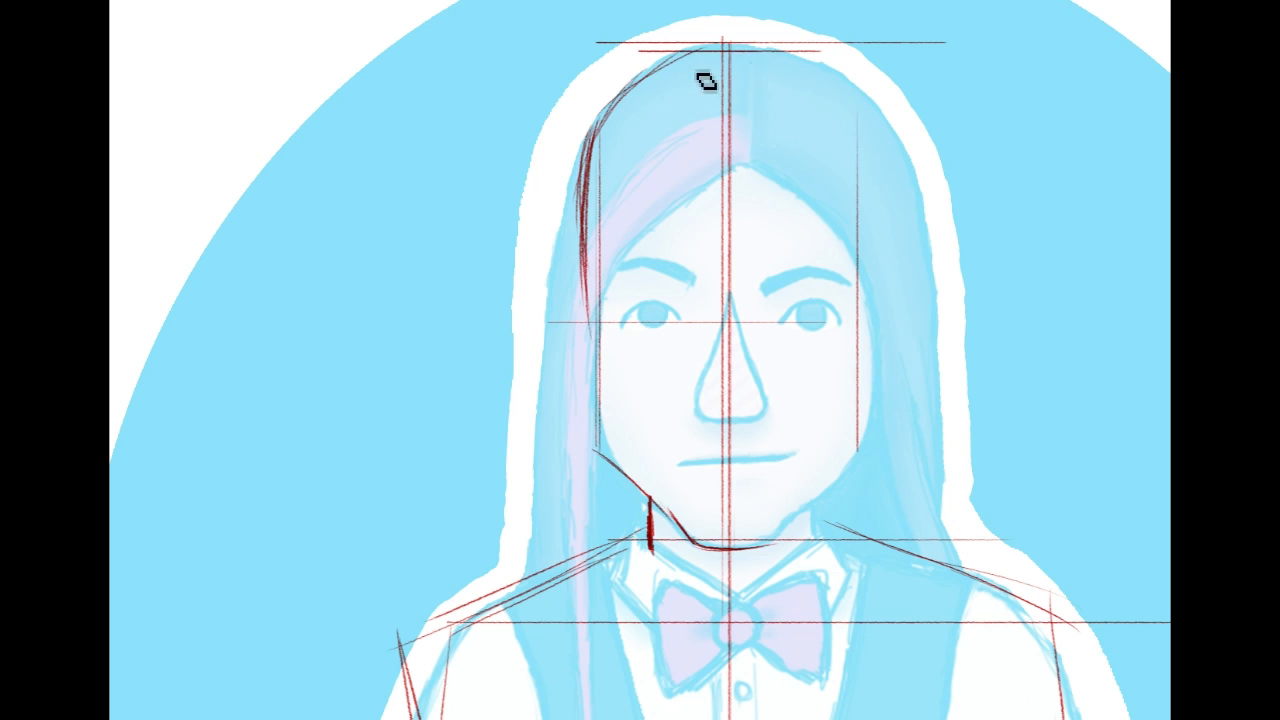
mouse_move(623, 109)
mouse_down()
mouse_move(758, 49)
mouse_move(681, 60)
mouse_move(658, 74)
mouse_move(751, 57)
mouse_up()
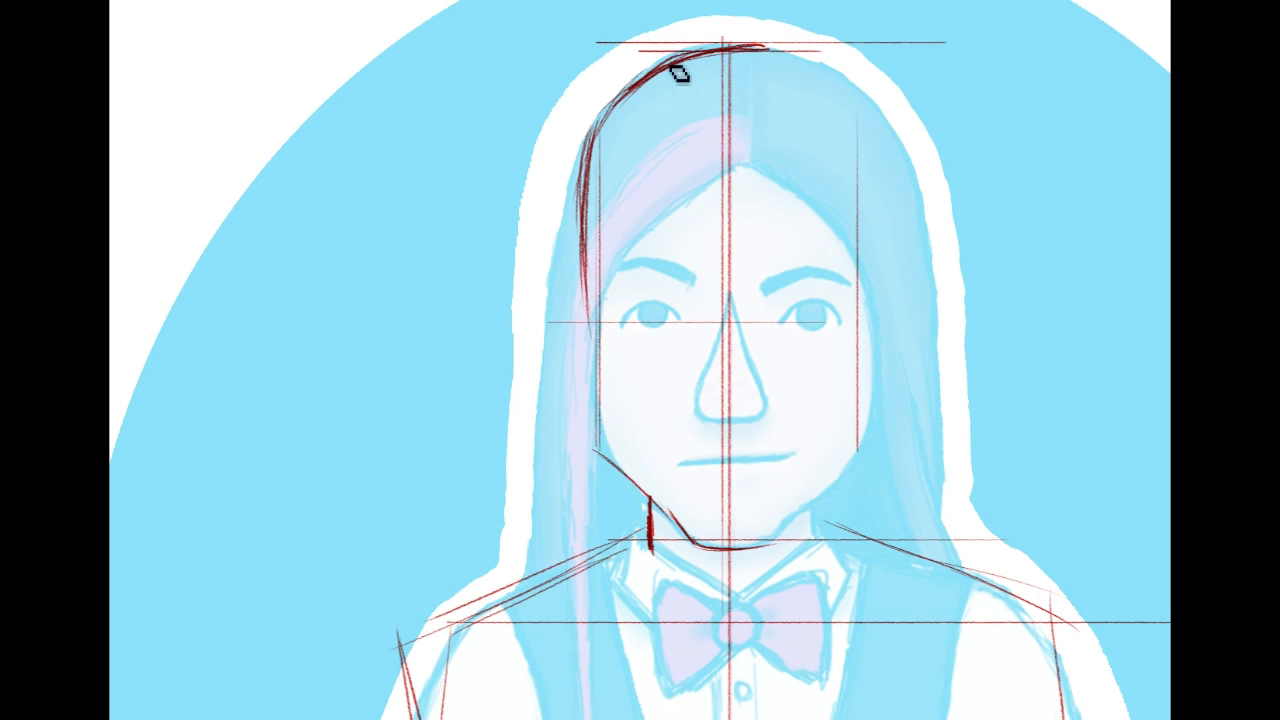
Step: Build up the left-hand cheek and jaw outline with heavy overlapping strokes
drag(606, 337, 595, 447)
drag(594, 388, 612, 466)
drag(597, 416, 620, 475)
mouse_move(598, 350)
mouse_down()
mouse_move(620, 478)
mouse_move(610, 455)
mouse_up()
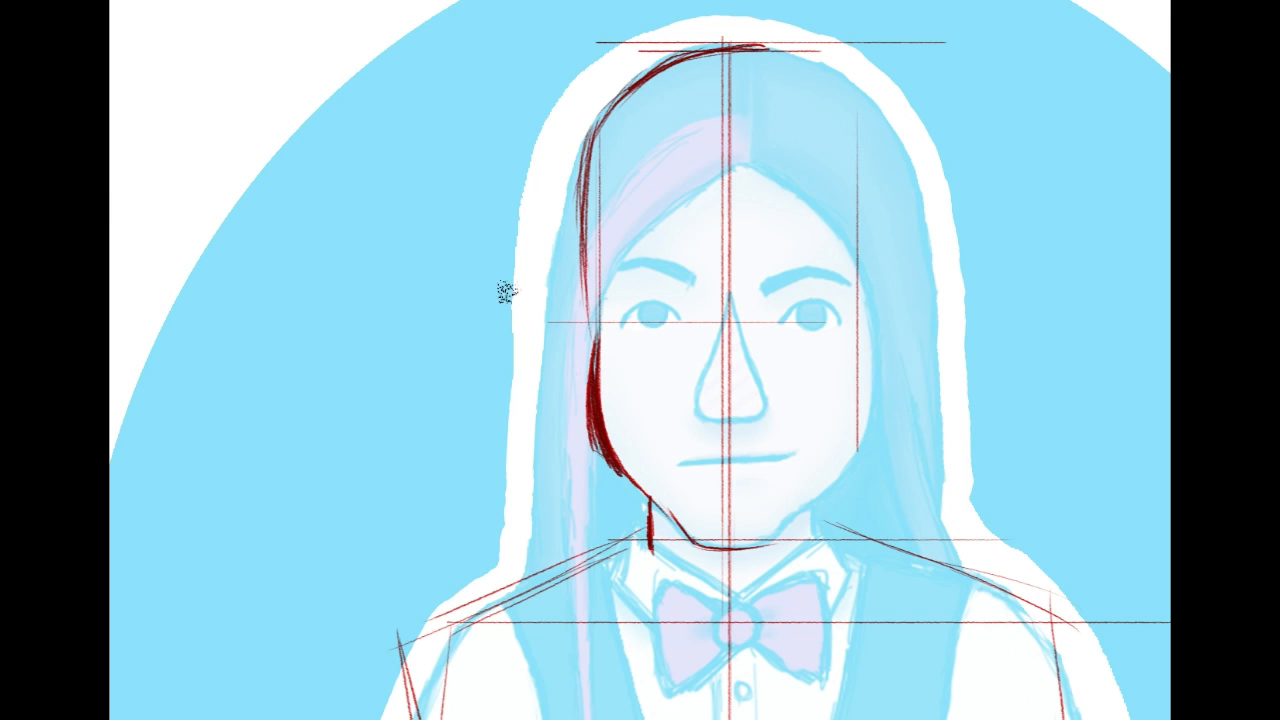
Step: Choose a thin textured stroke preset for the eraser and trim the outer edge of the cheek outline to a slim contour
right_click(320, 336)
click(242, 345)
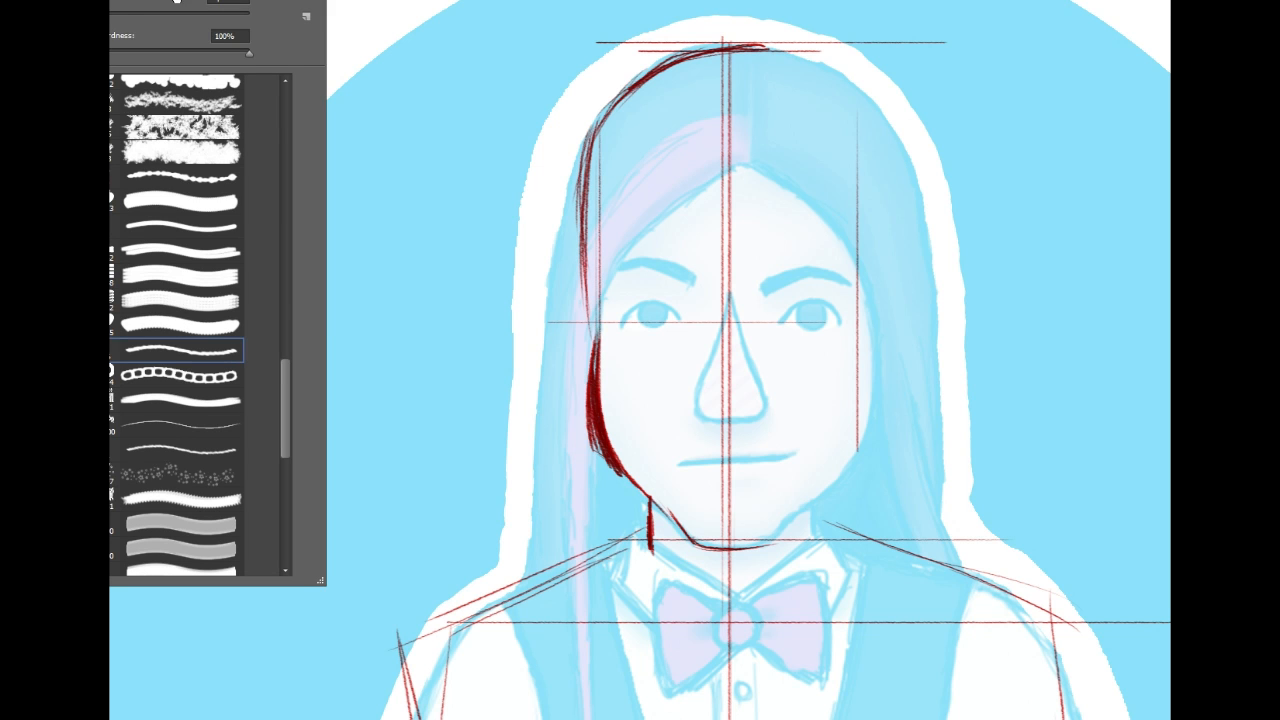
mouse_move(595, 337)
mouse_down()
mouse_move(583, 334)
mouse_move(585, 403)
mouse_up()
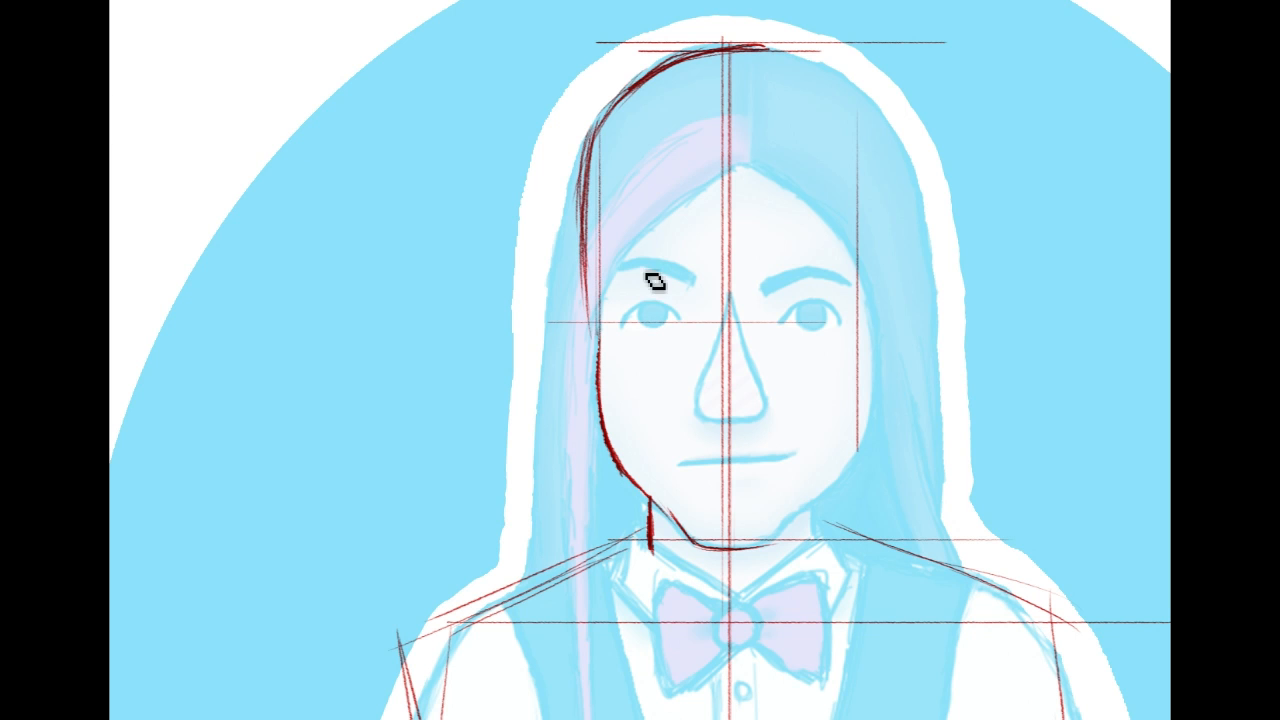
Step: Add a horizontal brow guide line and draw the nose's bridge mark, base and left-hand side
drag(600, 260, 968, 260)
drag(745, 324, 720, 323)
drag(702, 418, 726, 433)
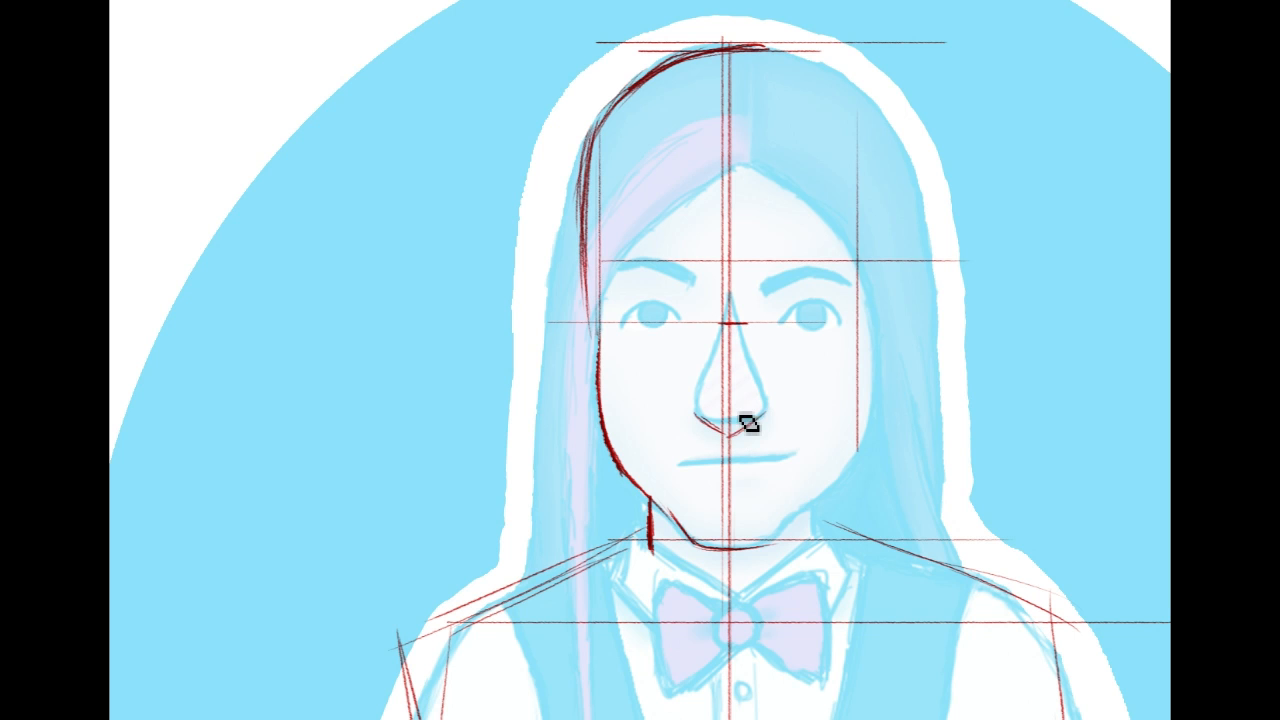
drag(695, 418, 770, 416)
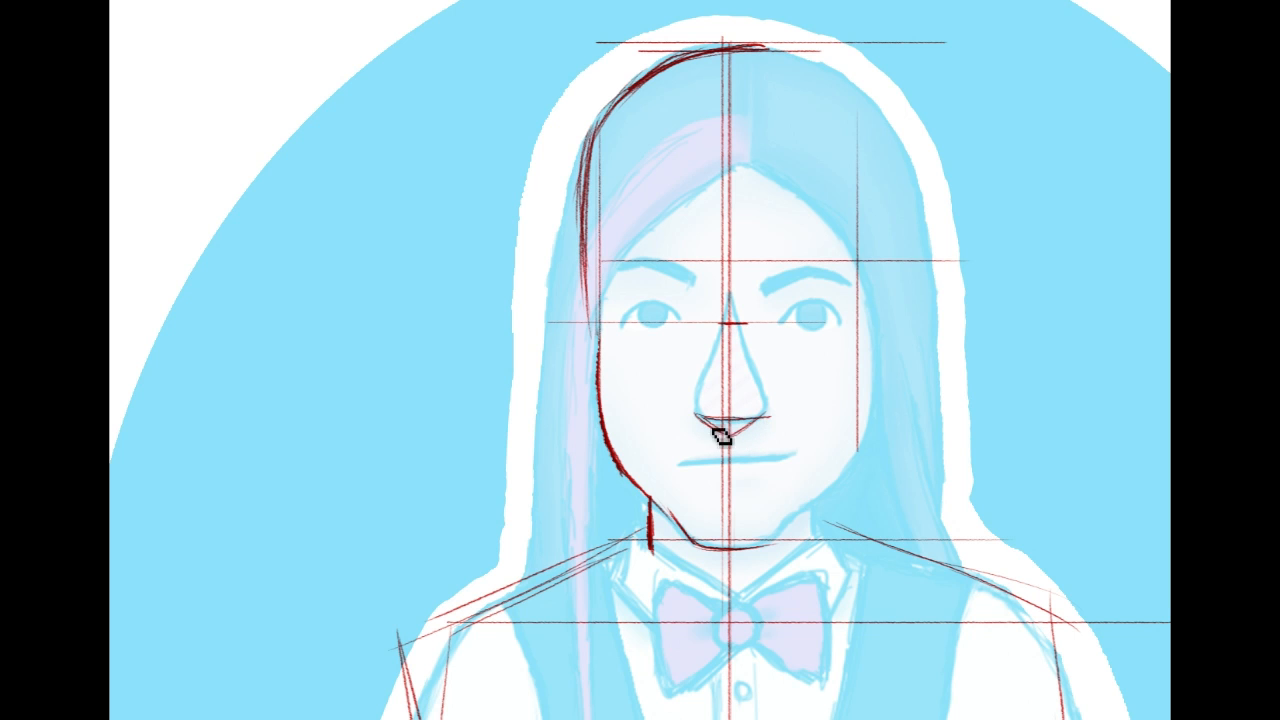
mouse_move(703, 422)
mouse_down()
mouse_move(702, 382)
mouse_move(733, 322)
mouse_up()
mouse_move(709, 376)
mouse_down()
mouse_move(738, 309)
mouse_move(722, 336)
mouse_up()
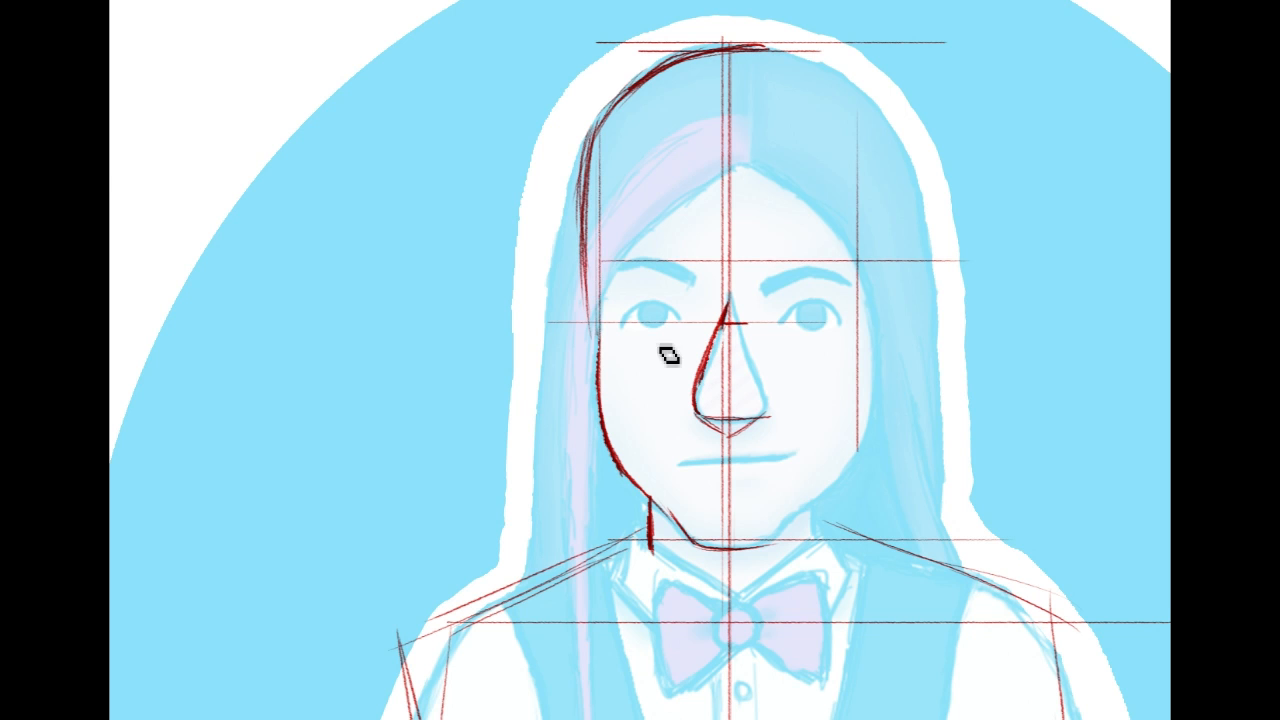
Step: Mark a small oval below the mouth and draw the left-hand eye and eyebrow
mouse_move(736, 483)
mouse_down()
mouse_move(723, 490)
mouse_move(738, 484)
mouse_up()
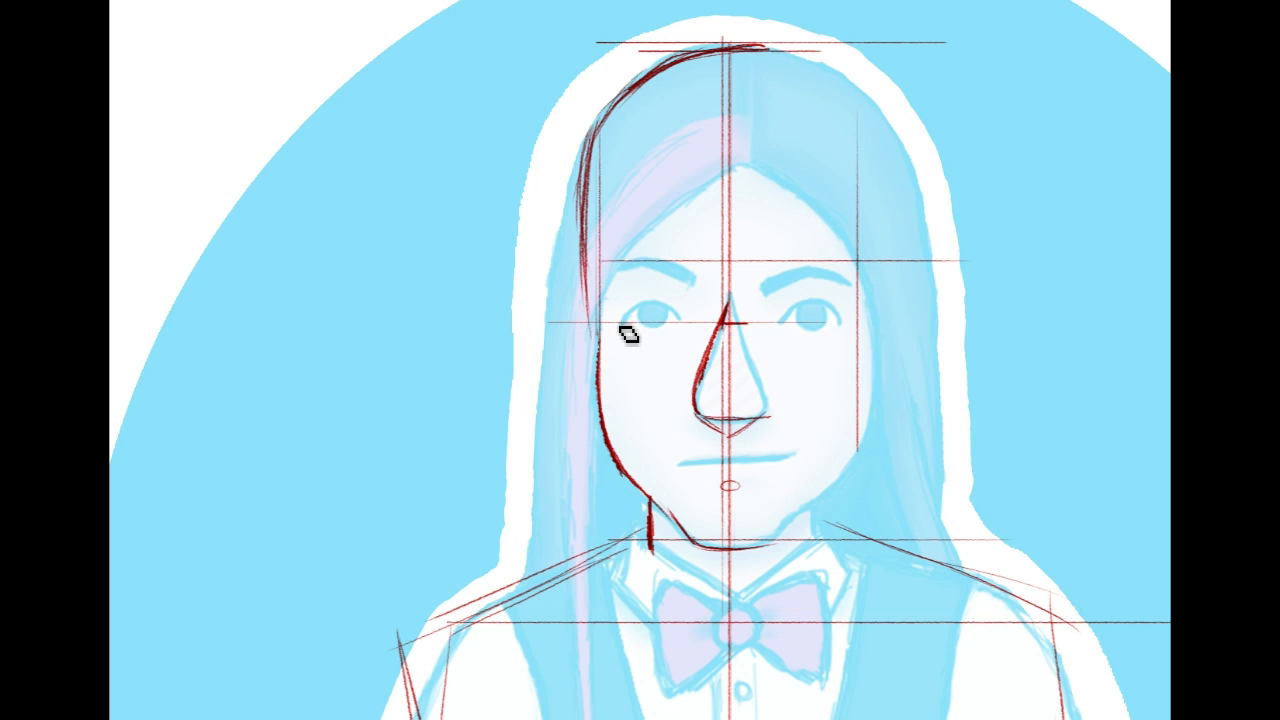
drag(620, 322, 655, 314)
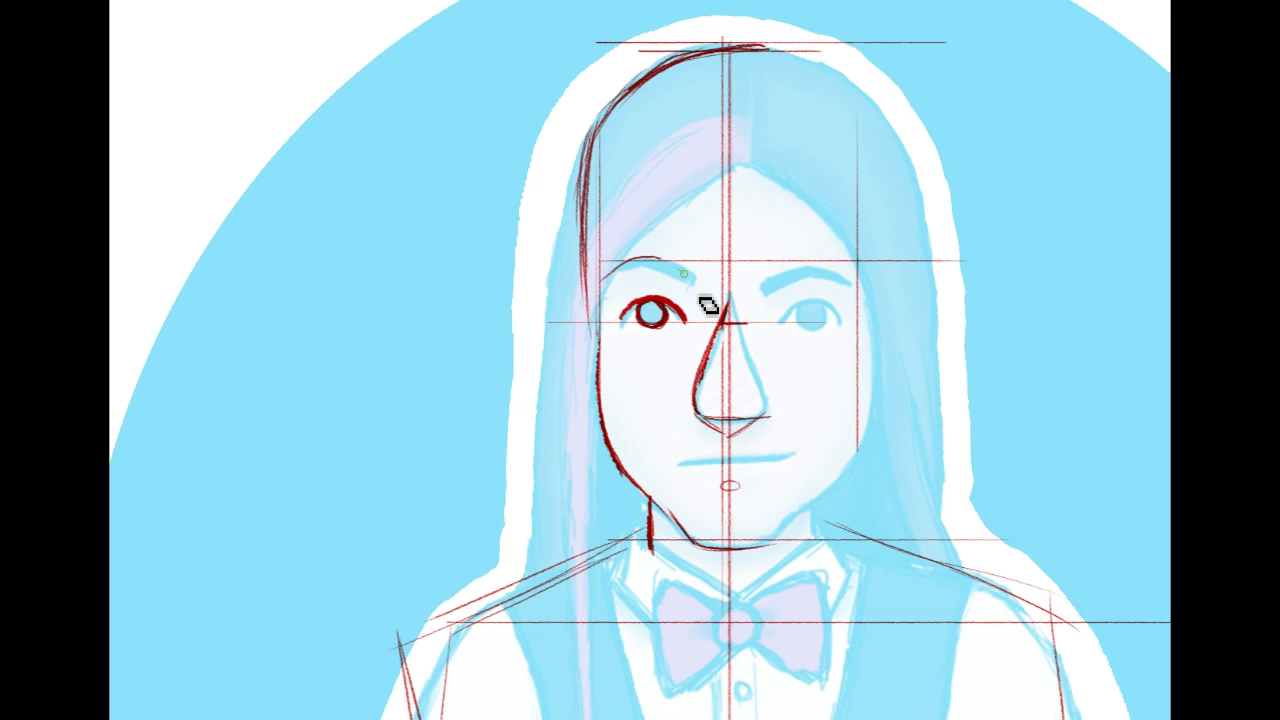
mouse_move(600, 280)
mouse_down()
mouse_move(648, 277)
mouse_move(688, 286)
mouse_up()
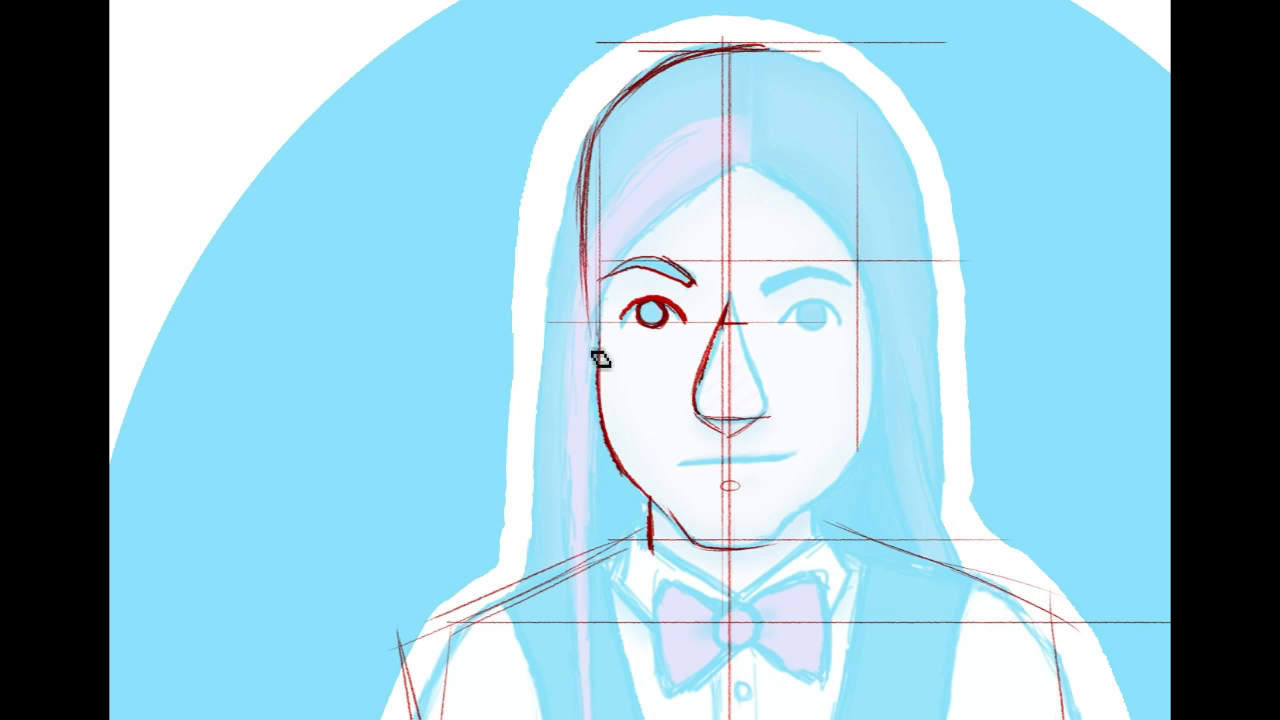
Step: Sketch the cheekbone contour running down to the chin and outline the left-hand ear
drag(597, 334, 662, 502)
drag(597, 338, 706, 545)
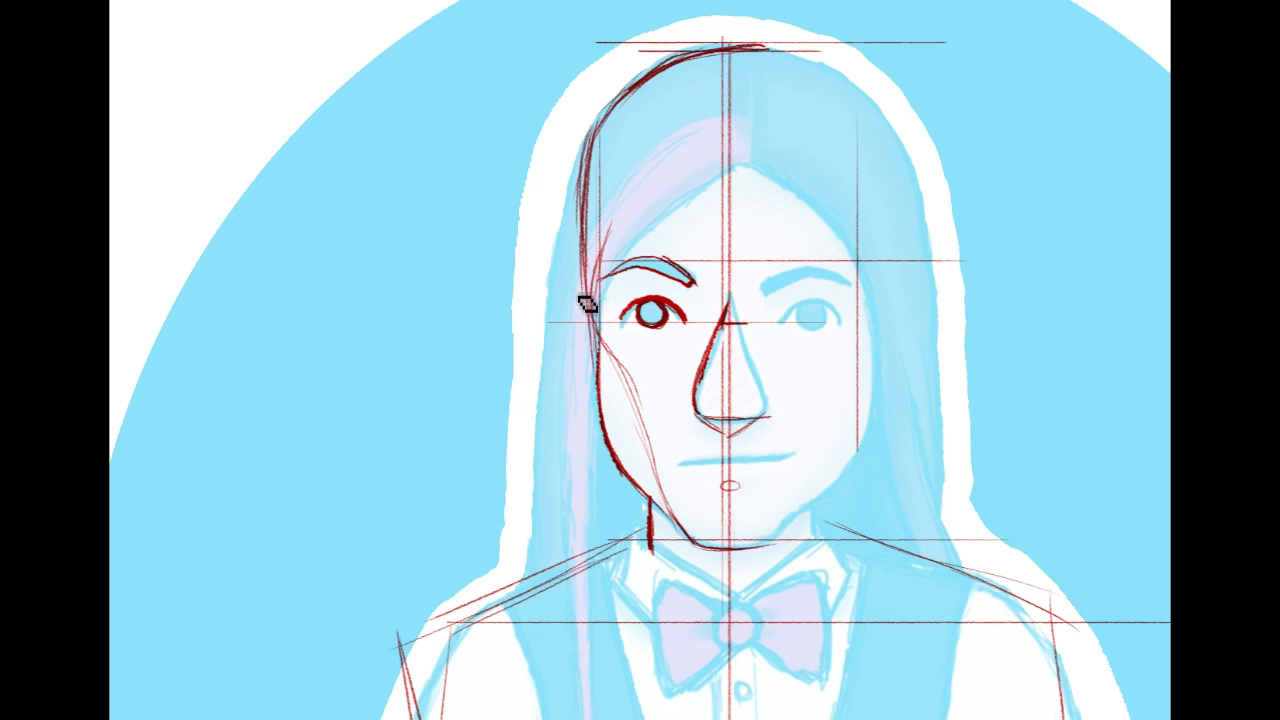
mouse_move(590, 372)
mouse_down()
mouse_move(580, 311)
mouse_move(598, 281)
mouse_up()
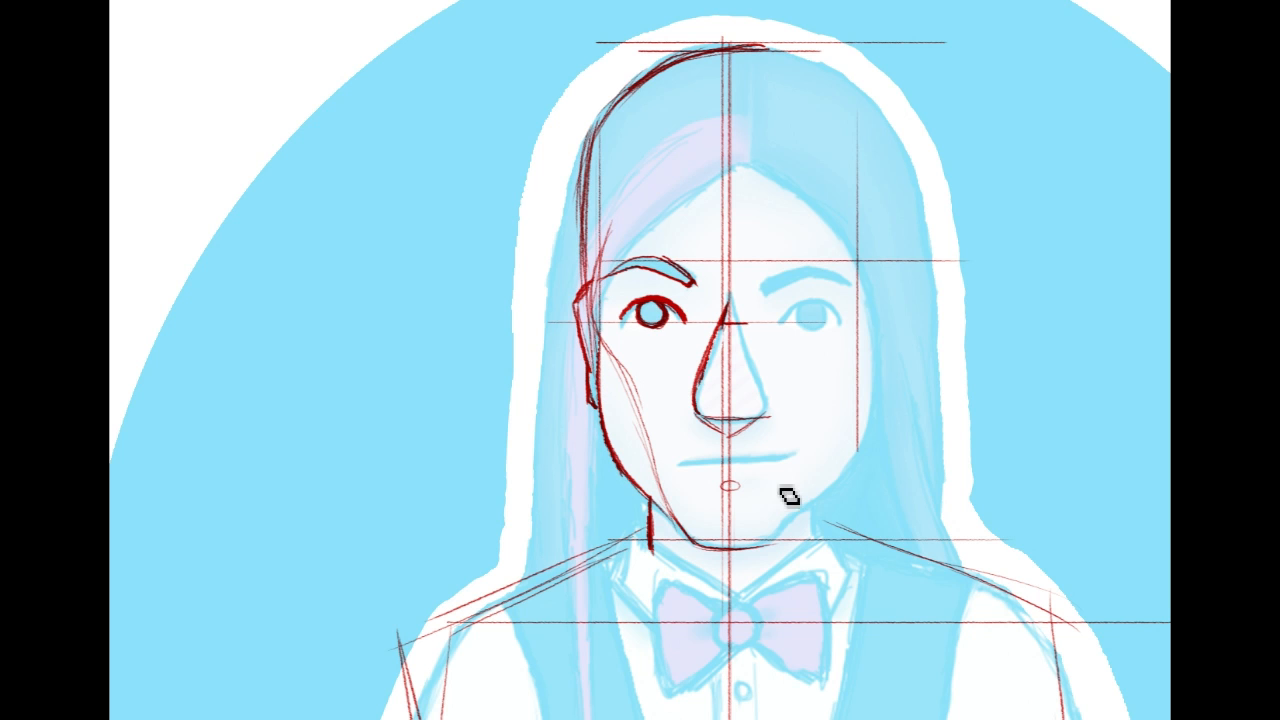
Step: Draw the left-hand shirt collar flap around the neck and strengthen the shoulder slope beside it
scroll(640, 360, down, 5)
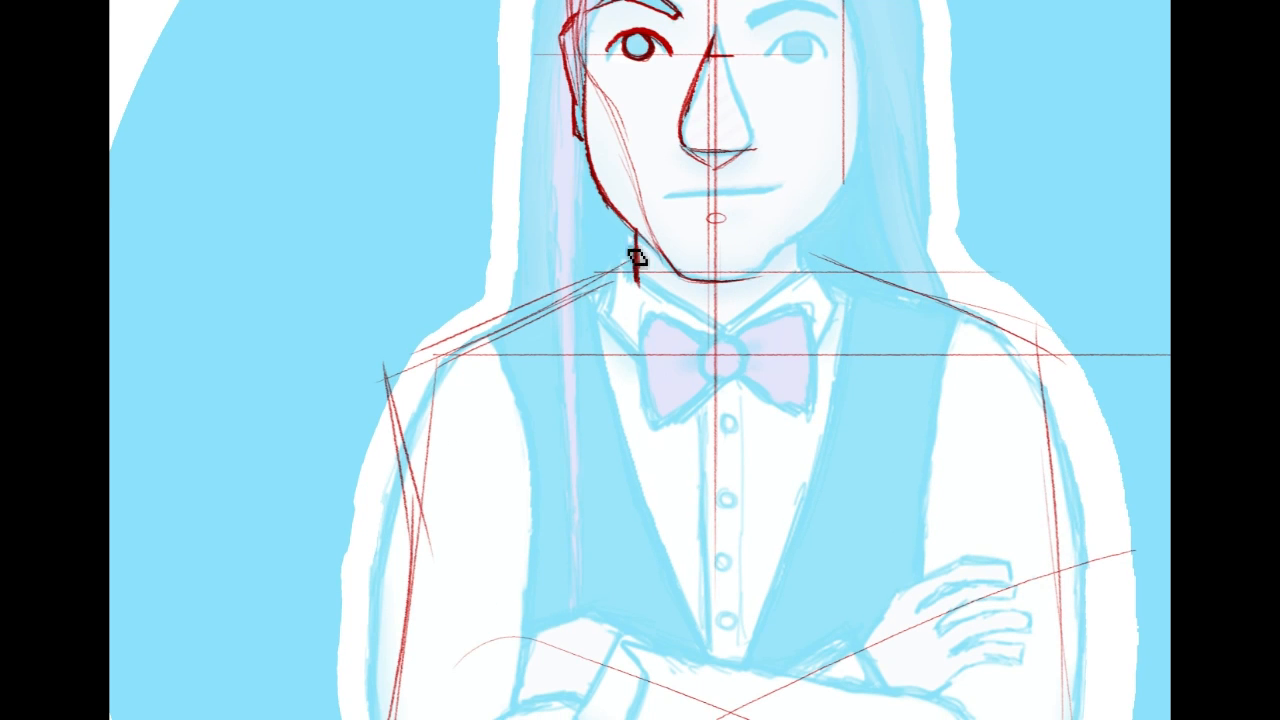
mouse_move(737, 336)
mouse_down()
mouse_move(697, 290)
mouse_move(636, 263)
mouse_move(632, 289)
mouse_move(649, 285)
mouse_move(607, 252)
mouse_move(592, 309)
mouse_up()
drag(590, 290, 654, 406)
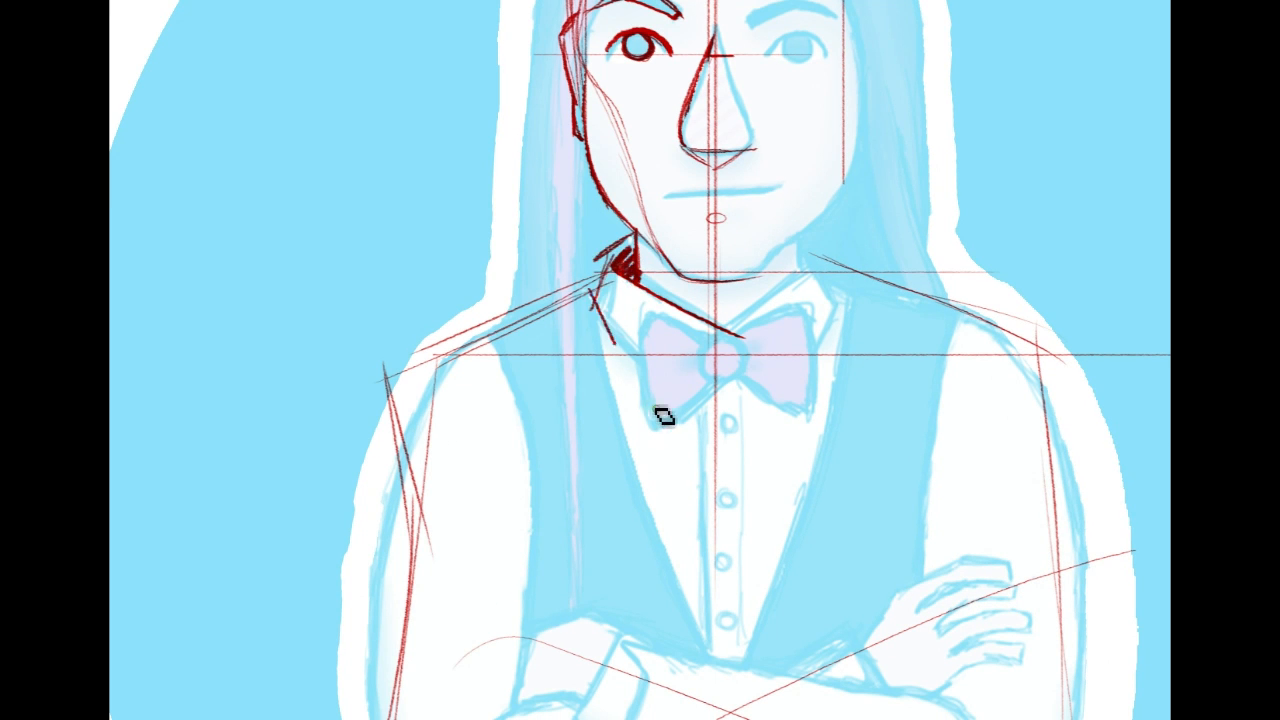
drag(701, 325, 656, 400)
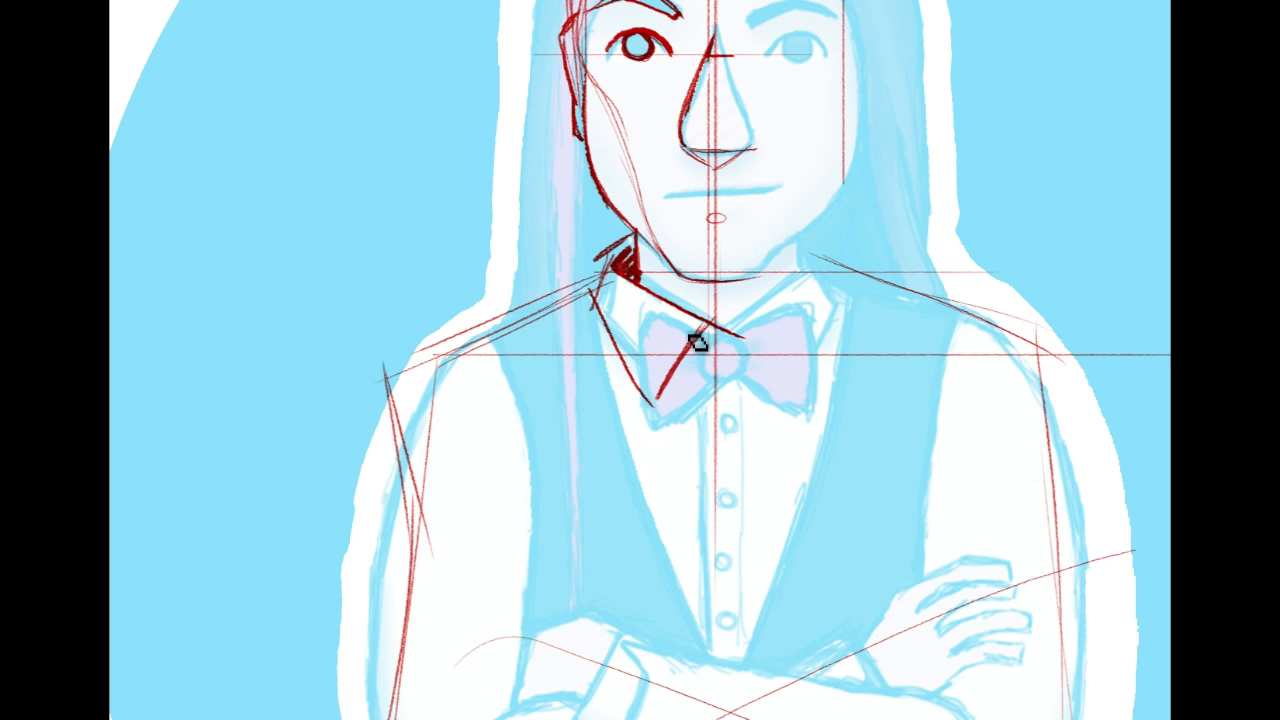
mouse_move(605, 284)
mouse_down()
mouse_move(406, 356)
mouse_move(515, 322)
mouse_up()
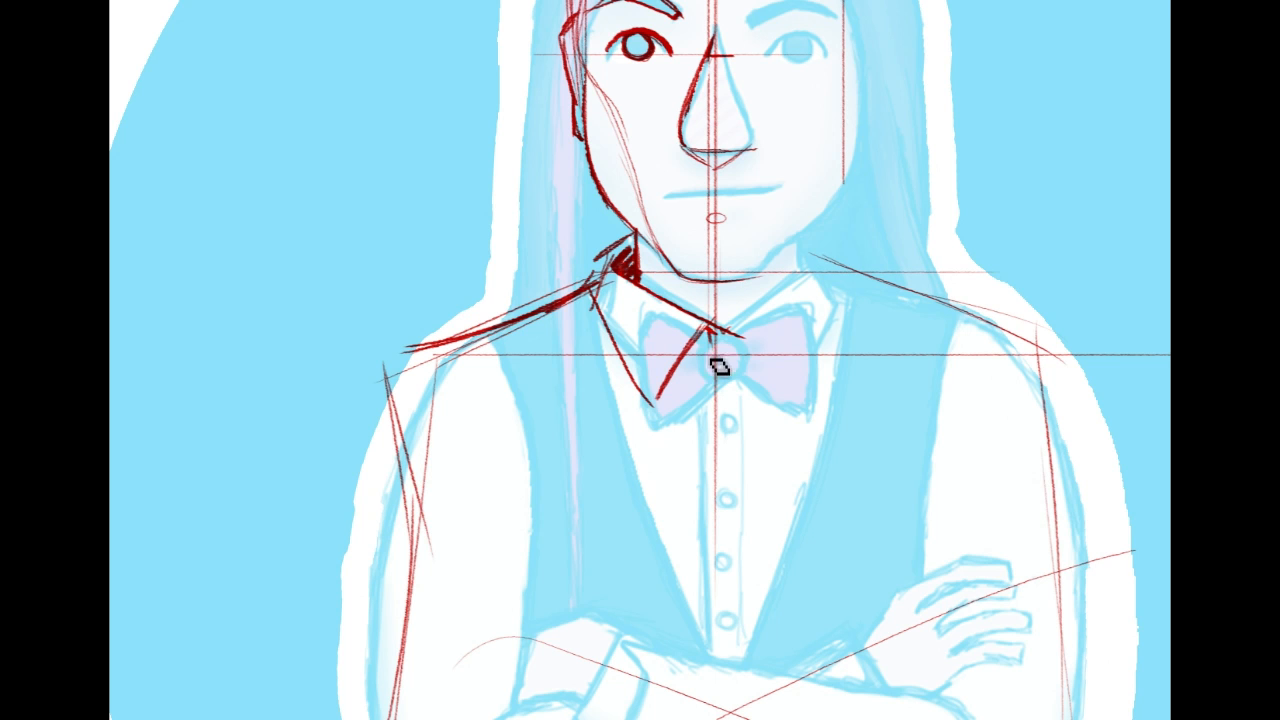
Step: Draw the shirt placket's straight edge and two round buttons with short horizontal buttonholes
drag(706, 348, 731, 626)
drag(705, 449, 749, 448)
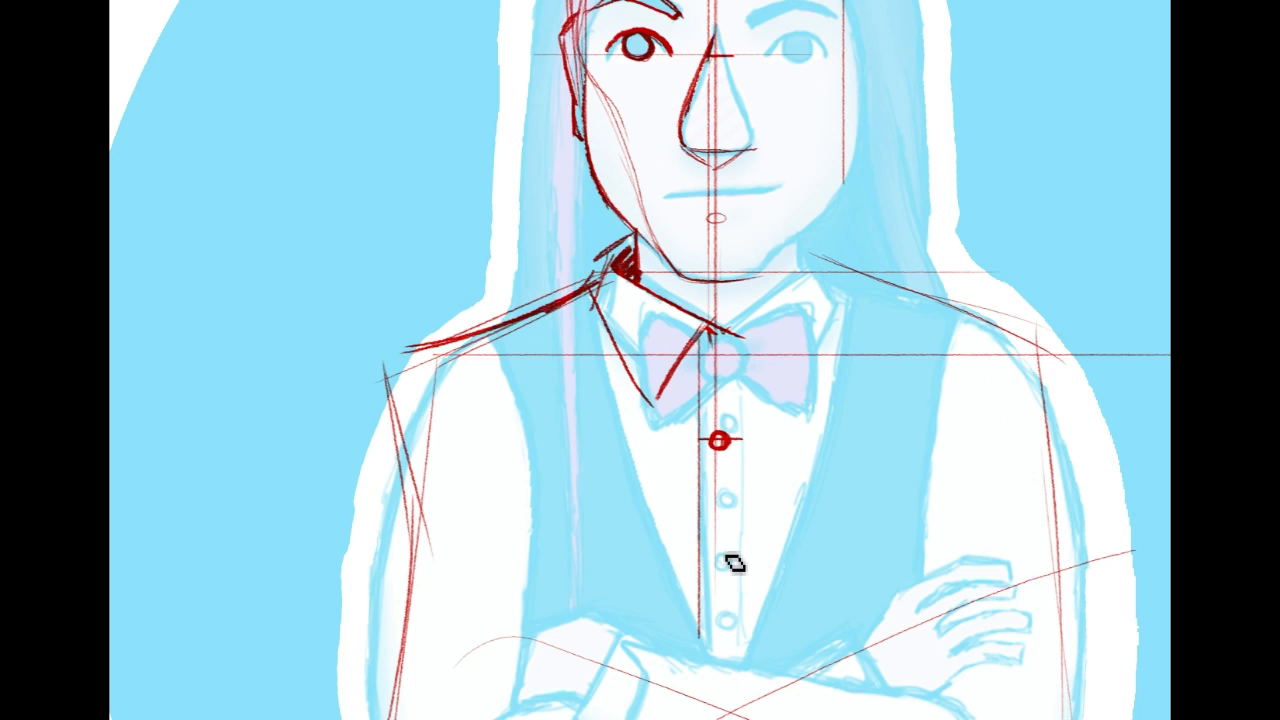
mouse_move(714, 560)
mouse_down()
mouse_move(746, 560)
mouse_move(722, 556)
mouse_up()
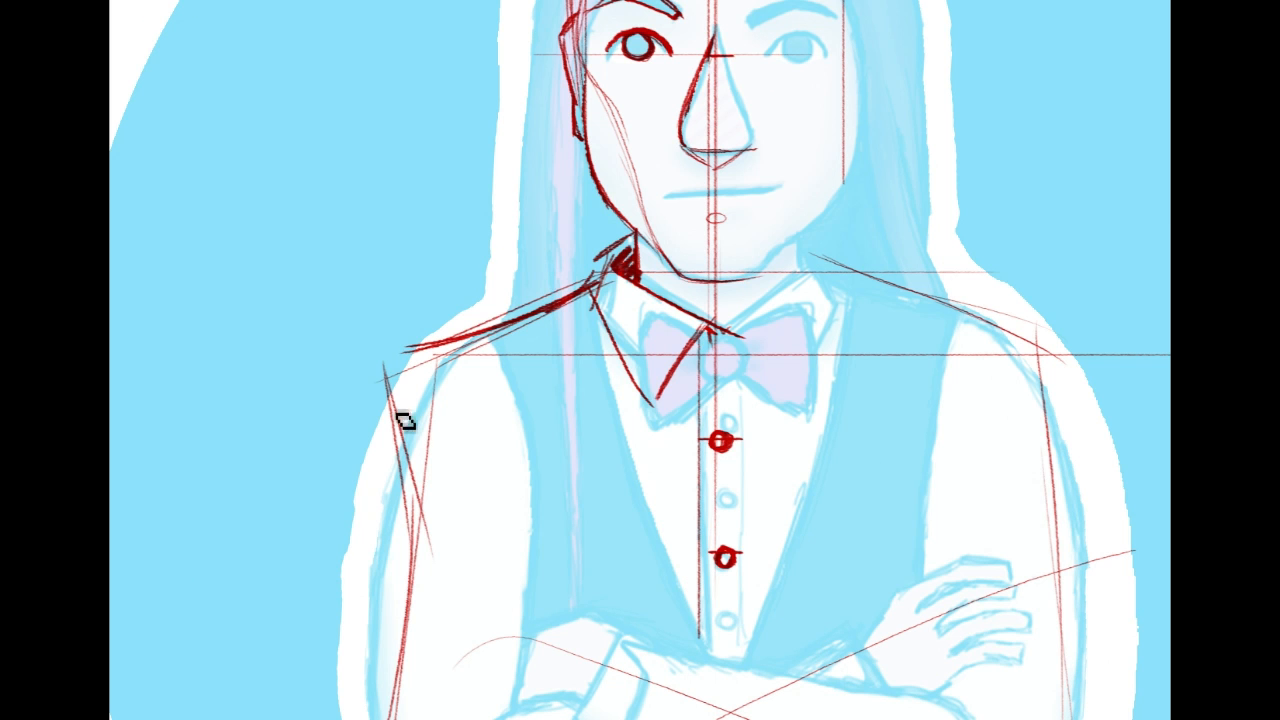
Step: Sketch the left-hand sleeve's rounded shoulder, outer upper-arm line and curved armhole seam, redoing the first stroke
drag(412, 352, 541, 505)
key(ctrl+z)
drag(394, 420, 519, 535)
drag(424, 348, 523, 547)
mouse_move(450, 376)
mouse_down()
mouse_move(389, 432)
mouse_move(413, 547)
mouse_up()
mouse_move(404, 352)
mouse_down()
mouse_move(417, 600)
mouse_move(408, 592)
mouse_up()
drag(402, 372, 527, 523)
Step: Draw the rolled sleeve cuff as curved bands across the left-hand upper arm, with creases at its inner edge
scroll(640, 360, down, 3)
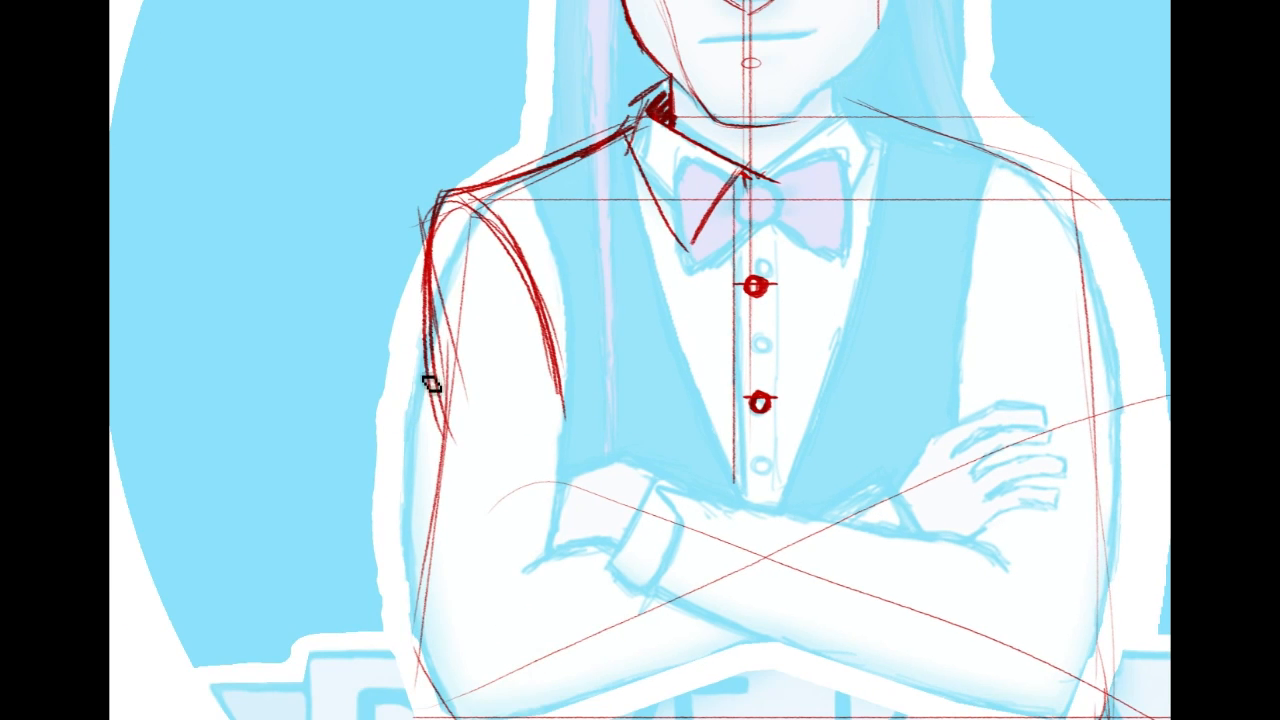
mouse_move(428, 350)
mouse_down()
mouse_move(411, 435)
mouse_move(574, 427)
mouse_up()
drag(404, 439, 562, 410)
drag(404, 440, 572, 452)
drag(553, 243, 572, 455)
drag(574, 408, 570, 440)
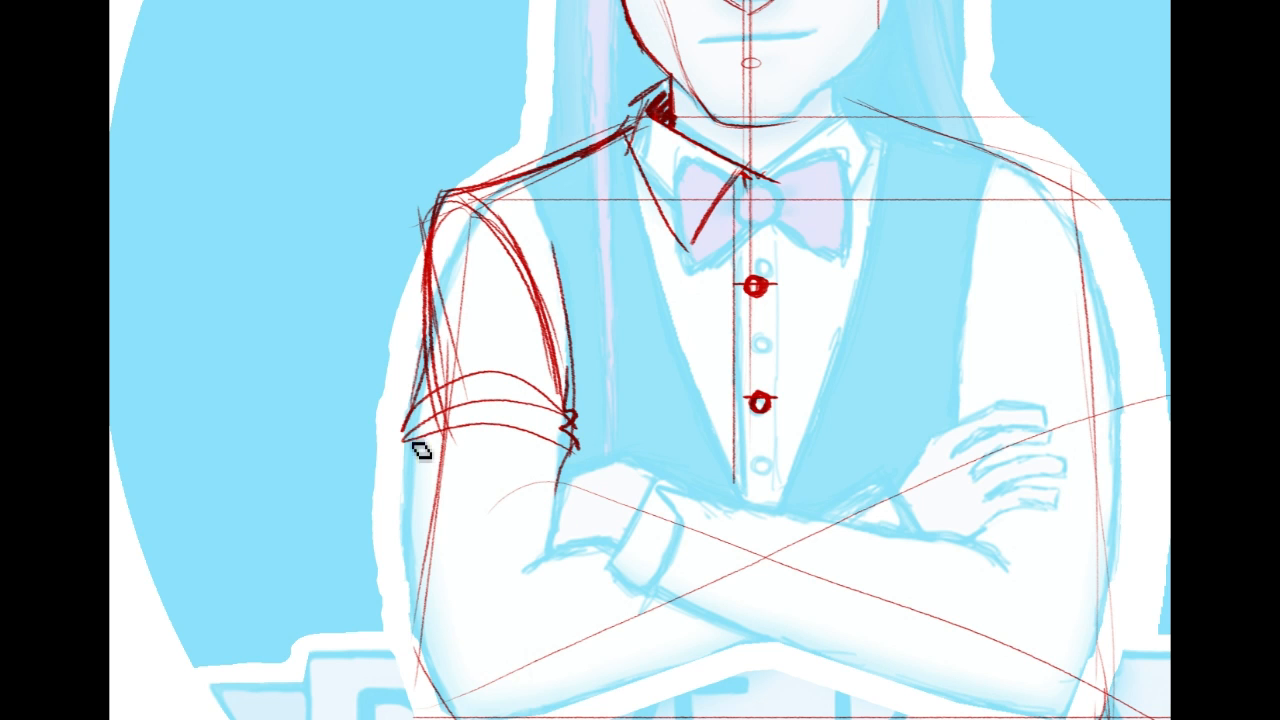
Step: Draw the left-hand arm's heavy outer line from cuff to elbow and its inner line with folds at the elbow crease
drag(398, 522, 397, 640)
key(ctrl+z)
drag(424, 372, 404, 602)
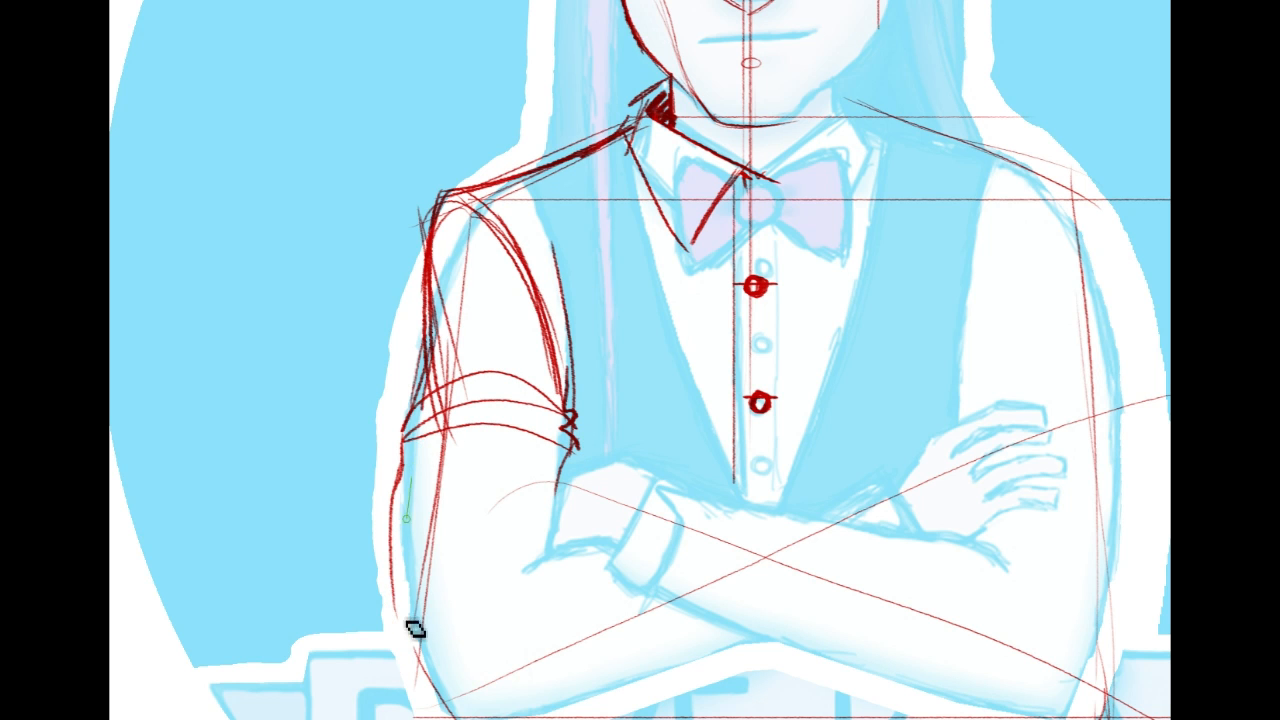
scroll(640, 360, down, 3)
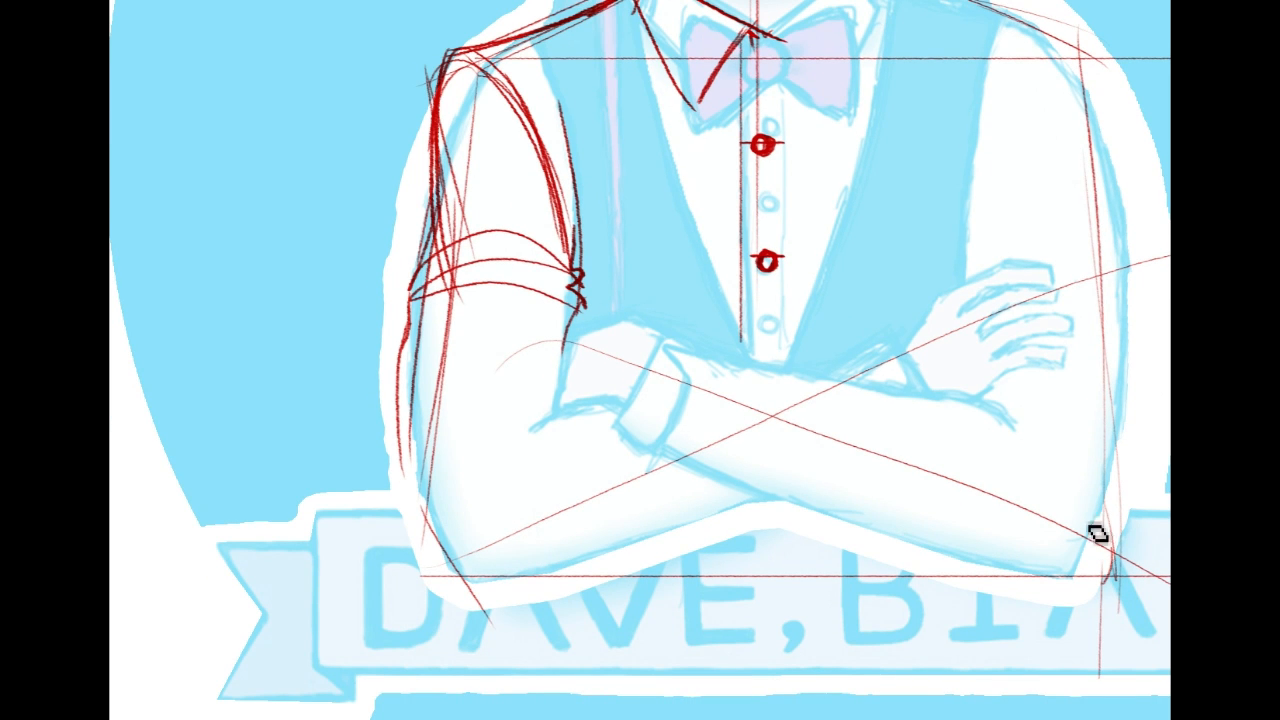
drag(412, 272, 400, 546)
mouse_move(405, 364)
mouse_down()
mouse_move(398, 550)
mouse_move(492, 584)
mouse_up()
mouse_move(576, 321)
mouse_down()
mouse_move(566, 386)
mouse_move(480, 506)
mouse_move(569, 403)
mouse_move(622, 404)
mouse_up()
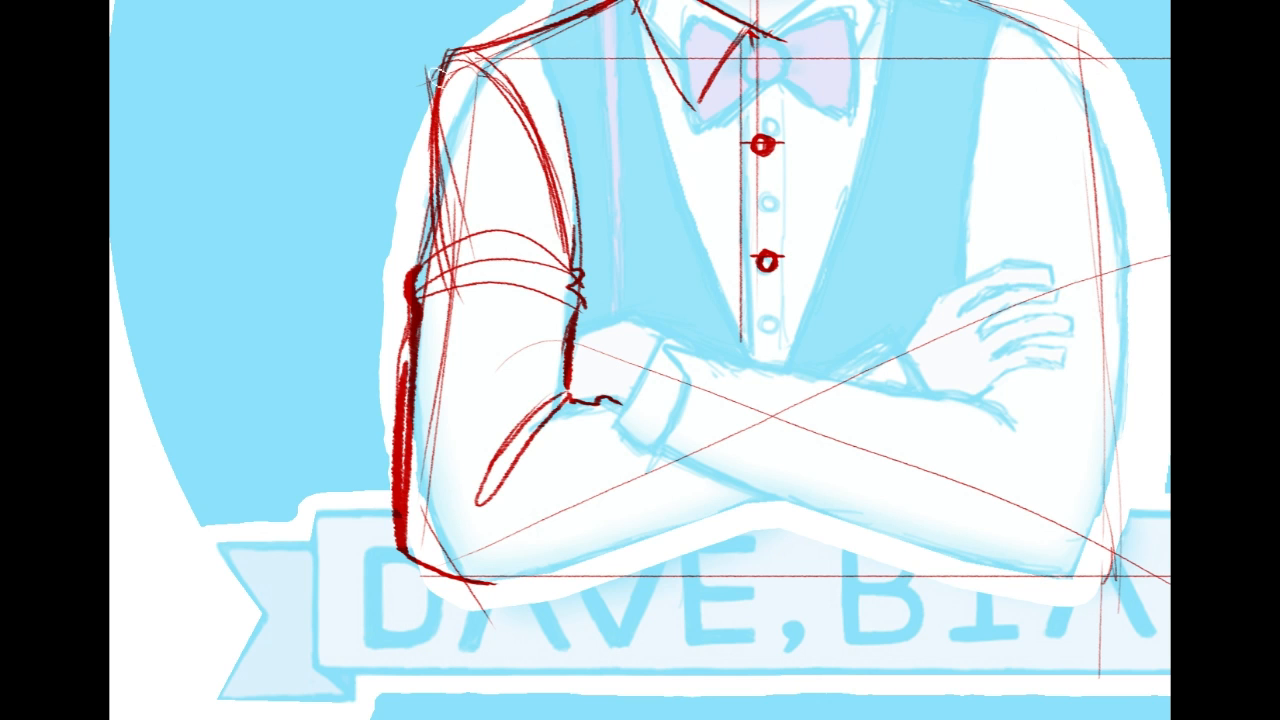
Step: Thicken the outer upper-arm outline and erase the construction lines inside the sleeve and lower arm
drag(442, 53, 428, 272)
drag(451, 81, 454, 251)
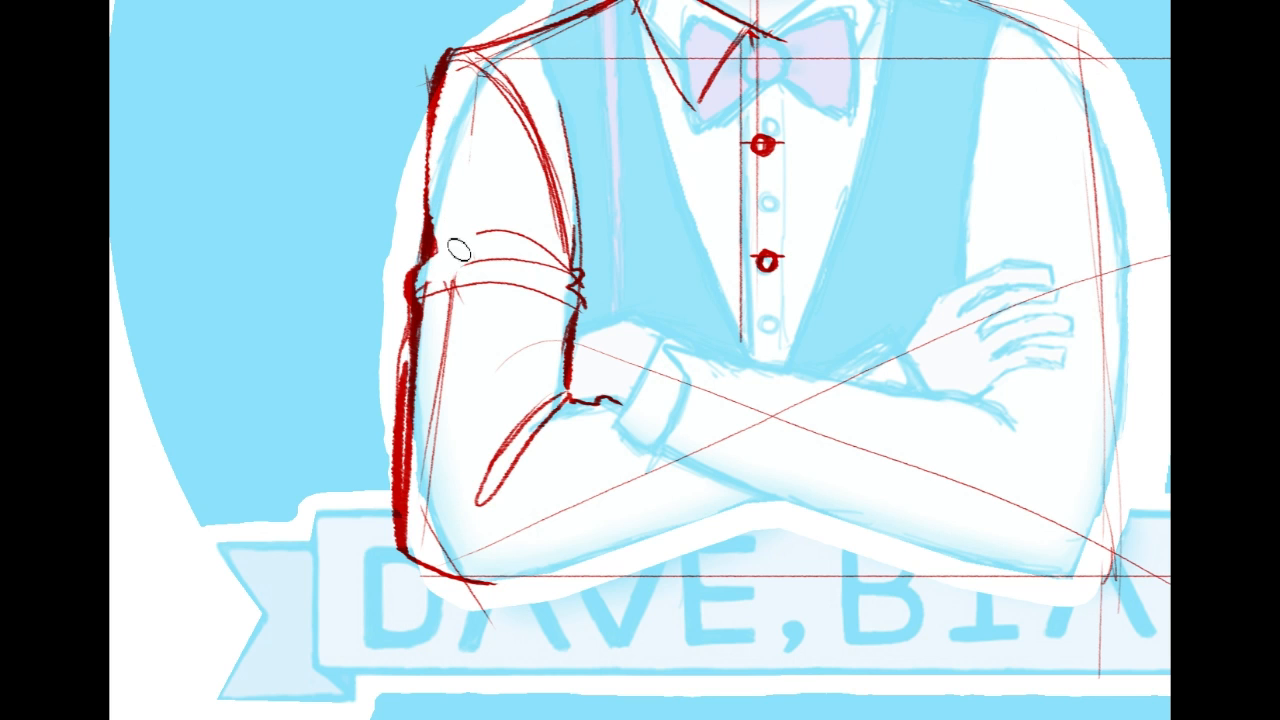
drag(426, 357, 421, 490)
mouse_move(431, 319)
mouse_down()
mouse_move(417, 553)
mouse_move(441, 390)
mouse_up()
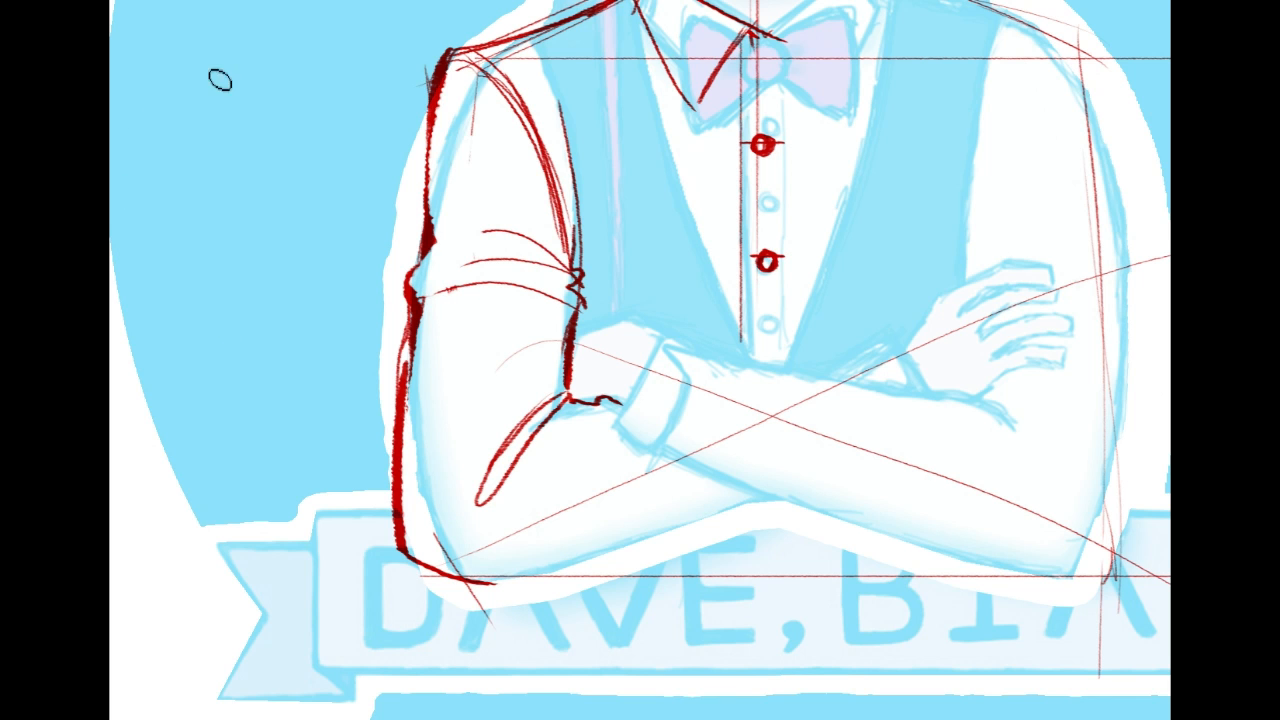
Step: Add a fold at the inner elbow, undo its overlong part and extend the forearm's underside from the elbow
mouse_move(562, 385)
mouse_down()
mouse_move(435, 475)
mouse_move(490, 462)
mouse_up()
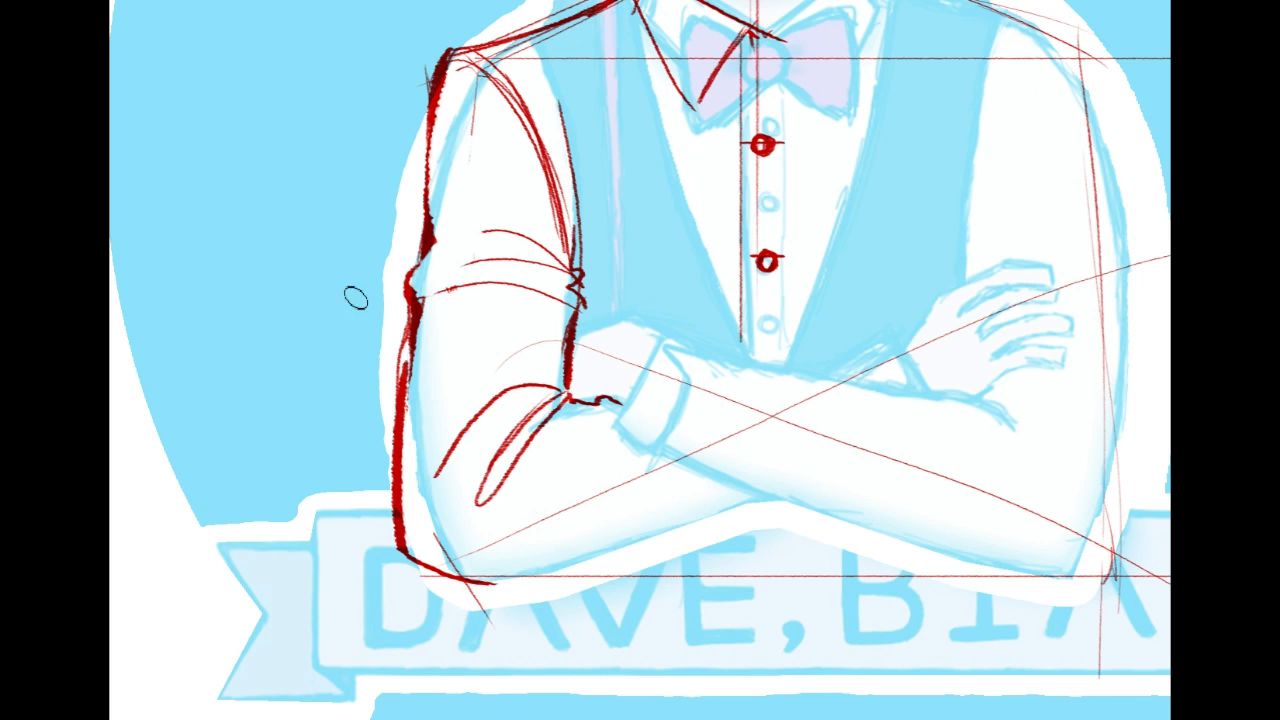
key(ctrl+z)
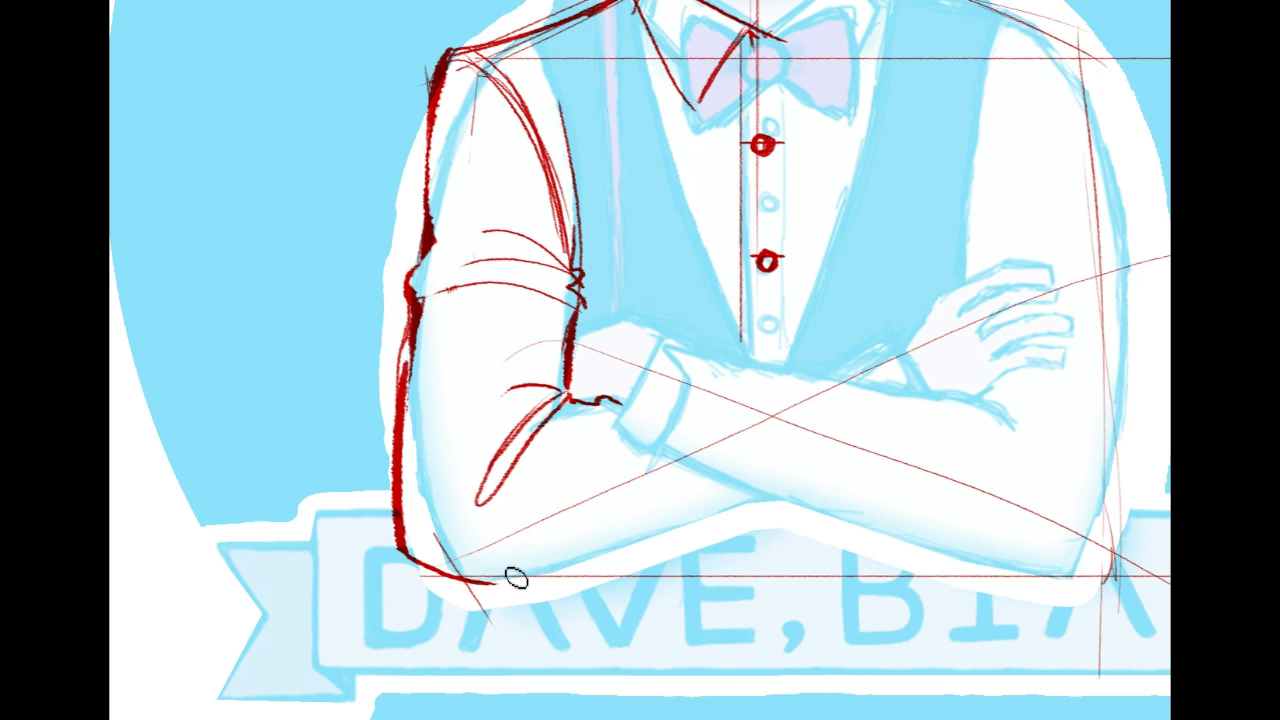
drag(490, 588, 600, 578)
Step: Reinforce the left-hand shoulder line up to the collar and the vest's armhole edge with heavy strokes
drag(967, 162, 897, 367)
drag(376, 262, 462, 243)
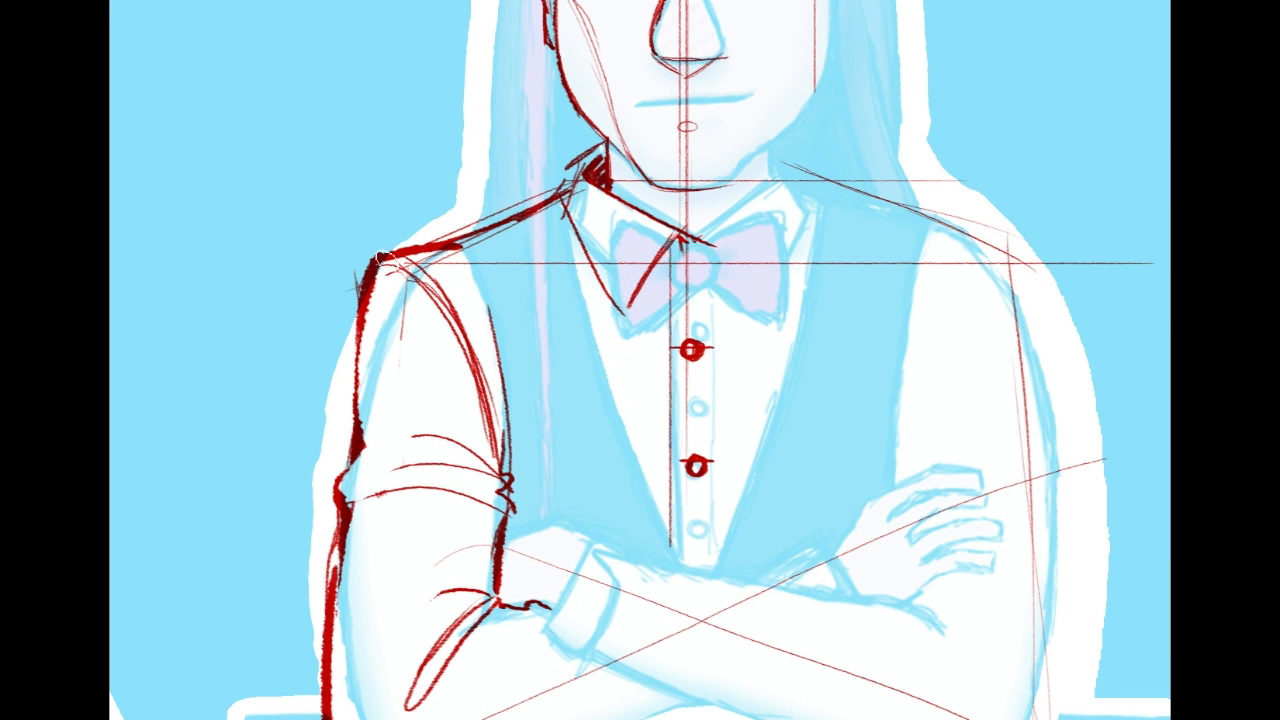
mouse_move(565, 198)
mouse_down()
mouse_move(467, 240)
mouse_move(505, 355)
mouse_up()
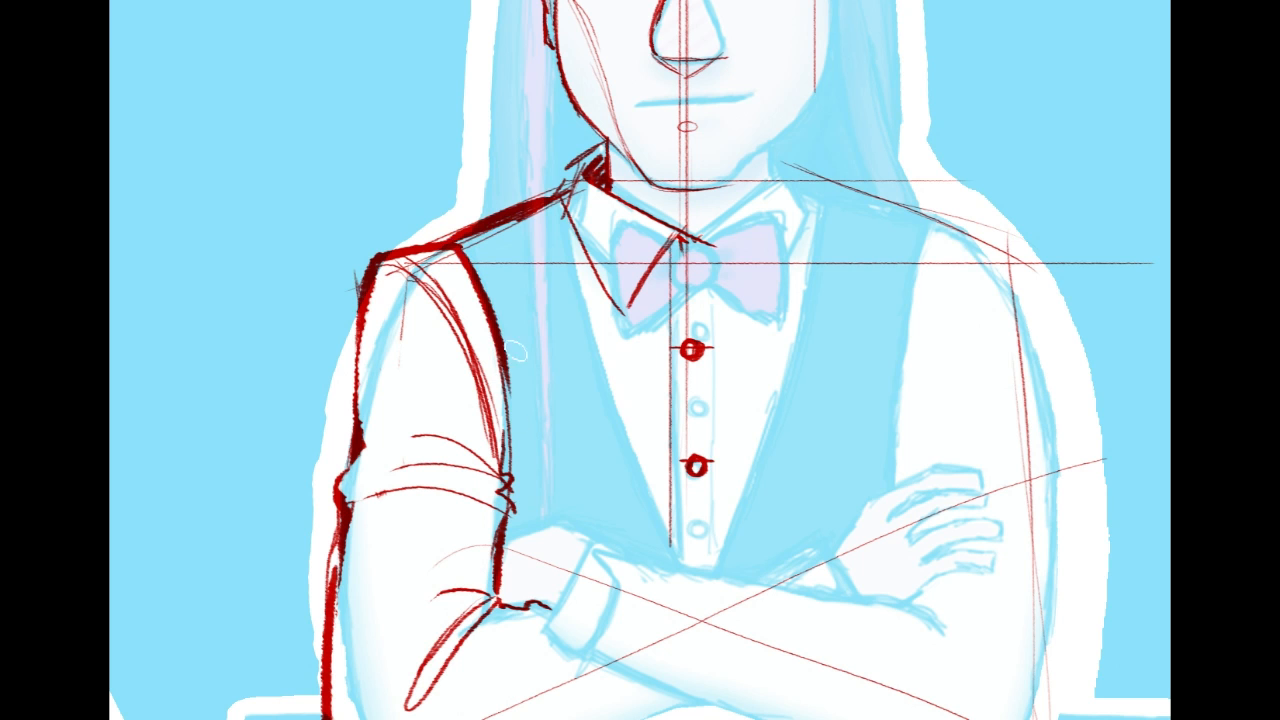
Step: Draw the vest's heavy left-hand neckline from collar to V point, thicken the armhole edge and add short folds beside the arm
drag(556, 200, 680, 555)
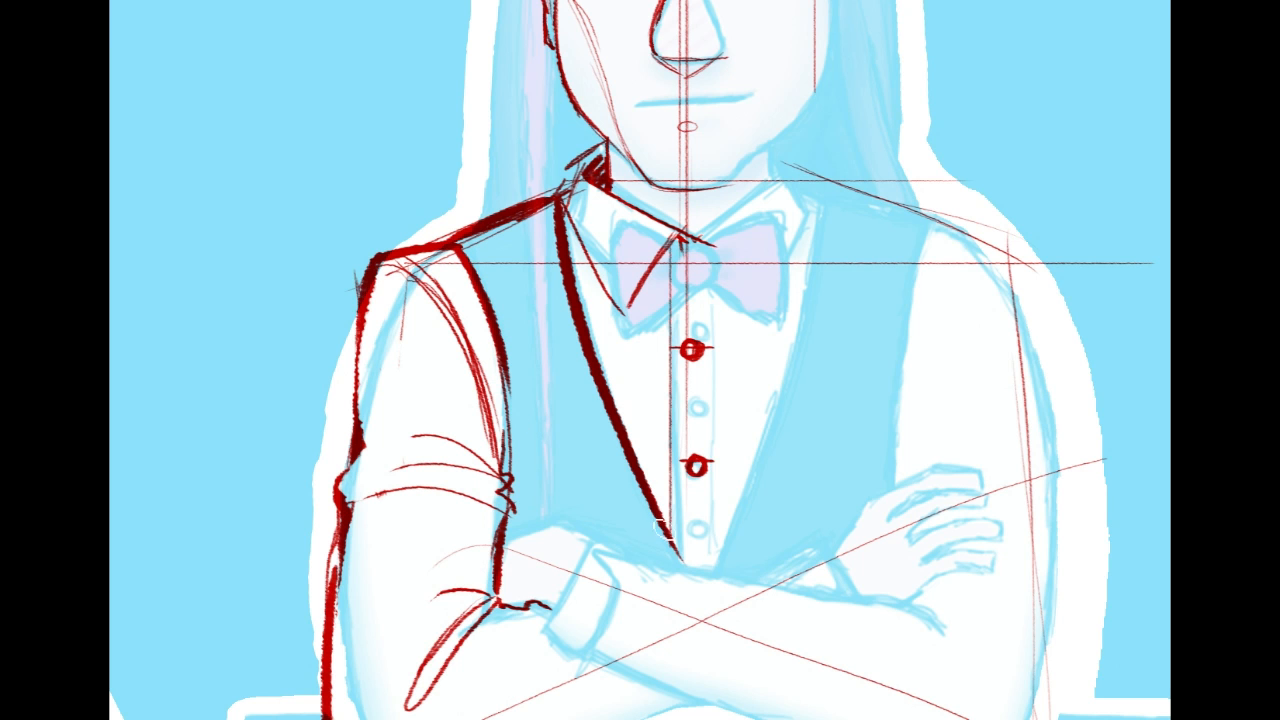
drag(498, 380, 509, 515)
drag(520, 466, 596, 493)
drag(522, 476, 602, 508)
drag(560, 208, 570, 153)
Step: Draw the left-hand half of the bow tie with its centre knot, heavy outline and inner fold lines
drag(640, 300, 668, 554)
mouse_move(704, 494)
mouse_down()
mouse_move(704, 540)
mouse_move(704, 503)
mouse_move(712, 536)
mouse_move(721, 497)
mouse_up()
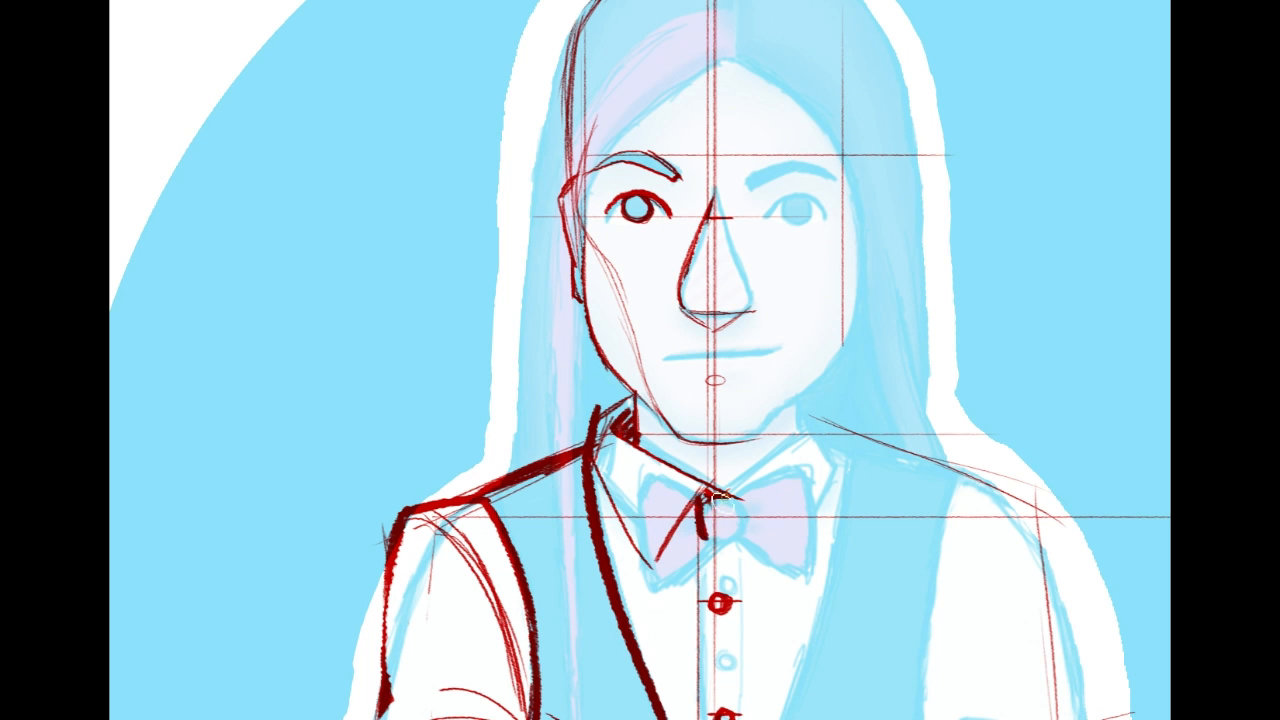
drag(640, 471, 700, 498)
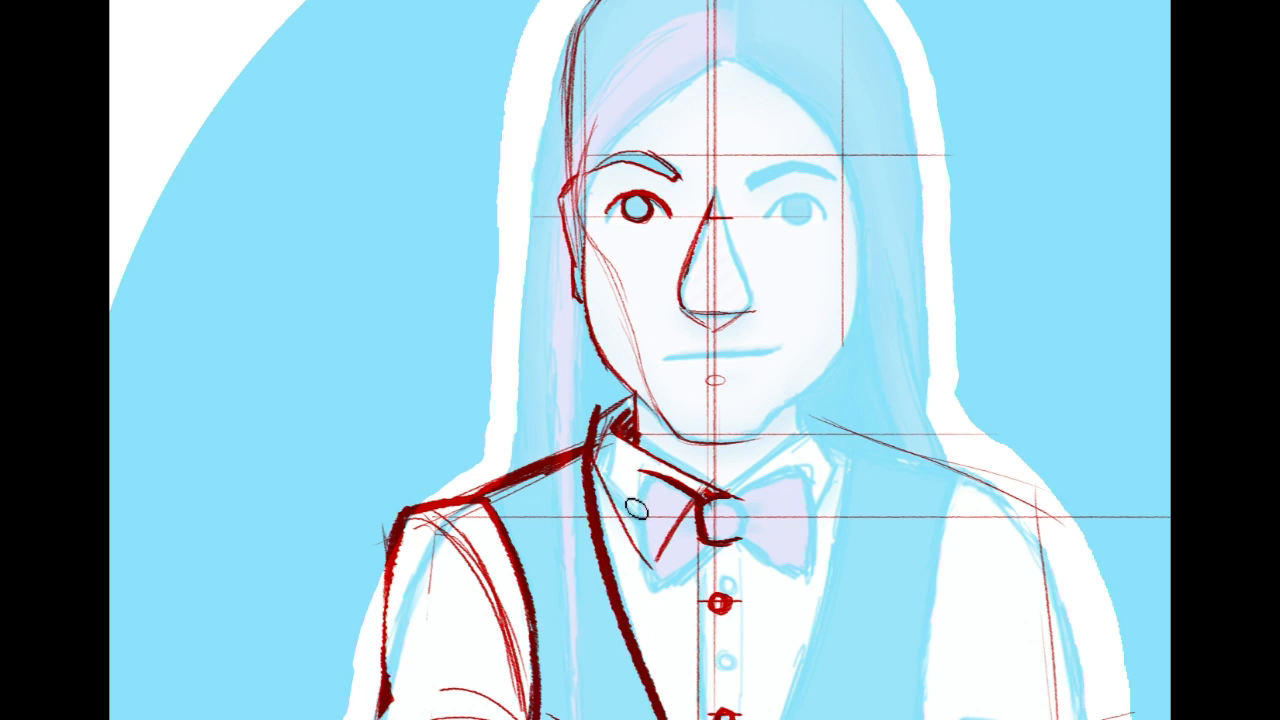
mouse_move(632, 476)
mouse_down()
mouse_move(652, 558)
mouse_move(722, 542)
mouse_up()
drag(658, 598, 738, 548)
drag(645, 560, 696, 530)
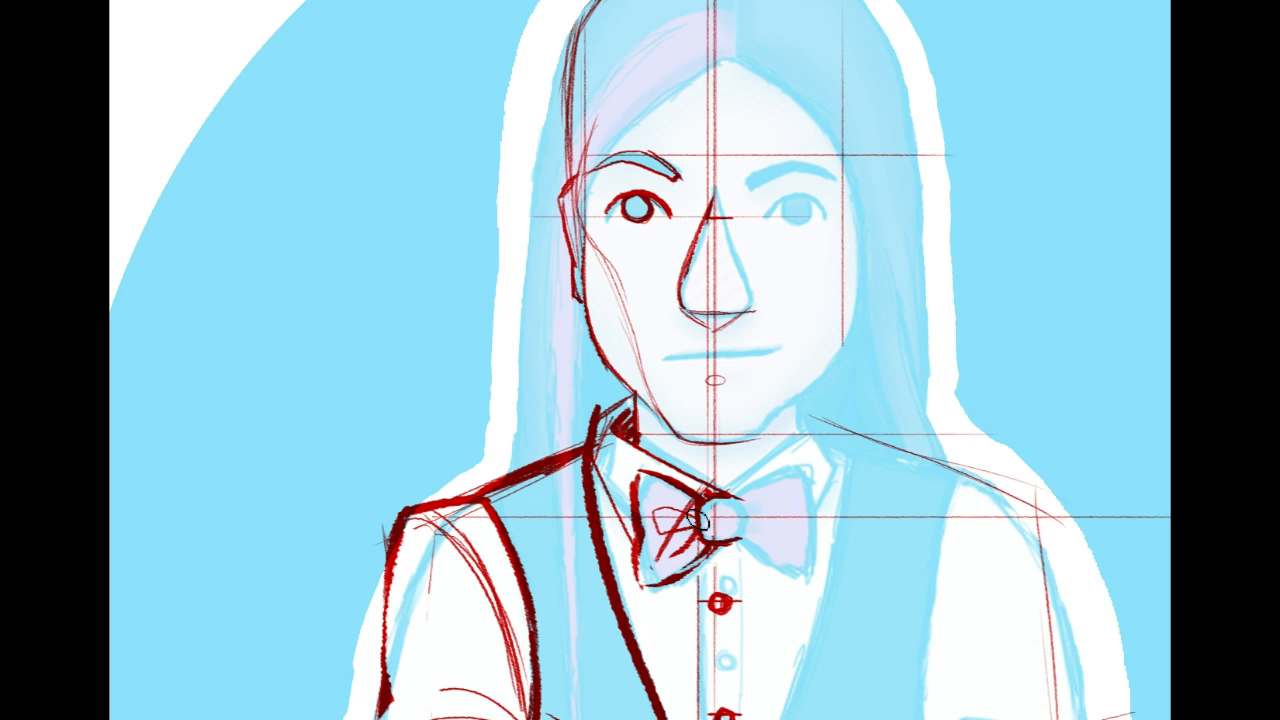
drag(705, 508, 700, 543)
Step: Draw the hair's heavy outer contour on the left-hand side from the crown down to the shoulder
drag(1015, 228, 1015, 369)
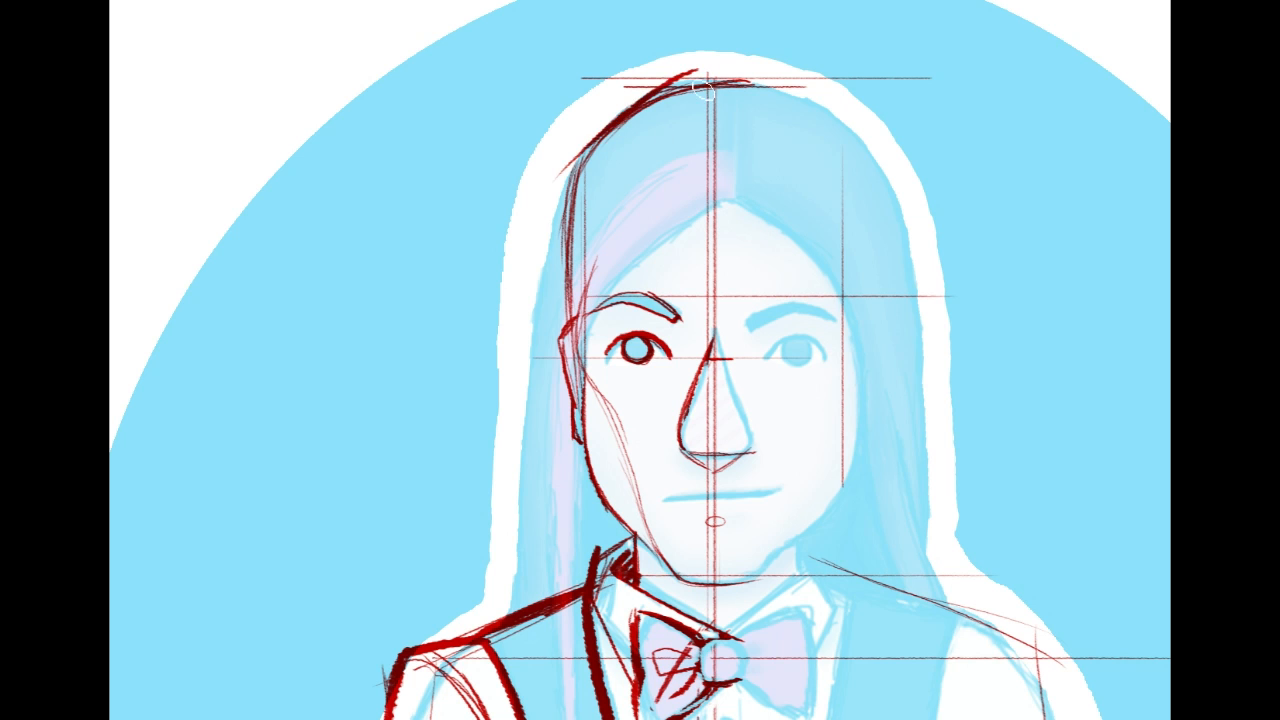
drag(700, 82, 550, 190)
key(ctrl+z)
mouse_move(636, 114)
mouse_down()
mouse_move(548, 236)
mouse_move(523, 576)
mouse_up()
key(ctrl+z)
drag(546, 251, 503, 587)
key(ctrl+z)
drag(546, 262, 500, 640)
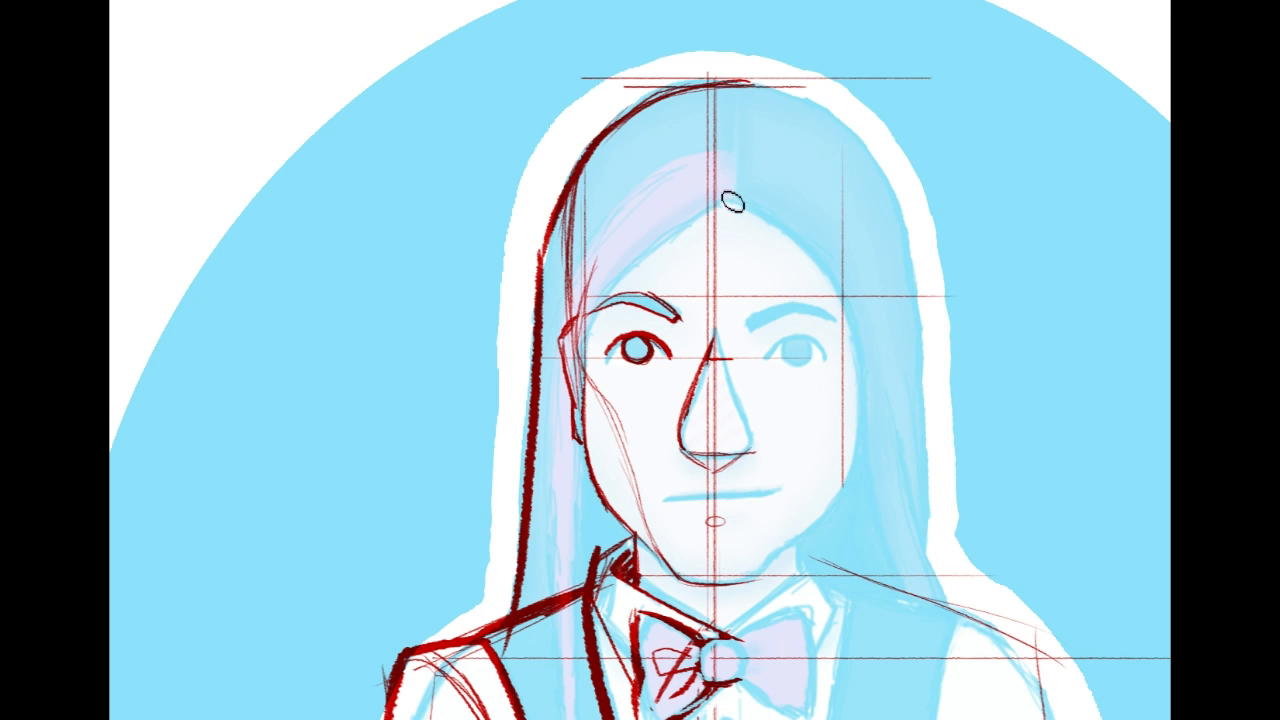
Step: Draw the vertical centre parting from crown to forehead and a short curved strand branching off it
drag(724, 207, 722, 85)
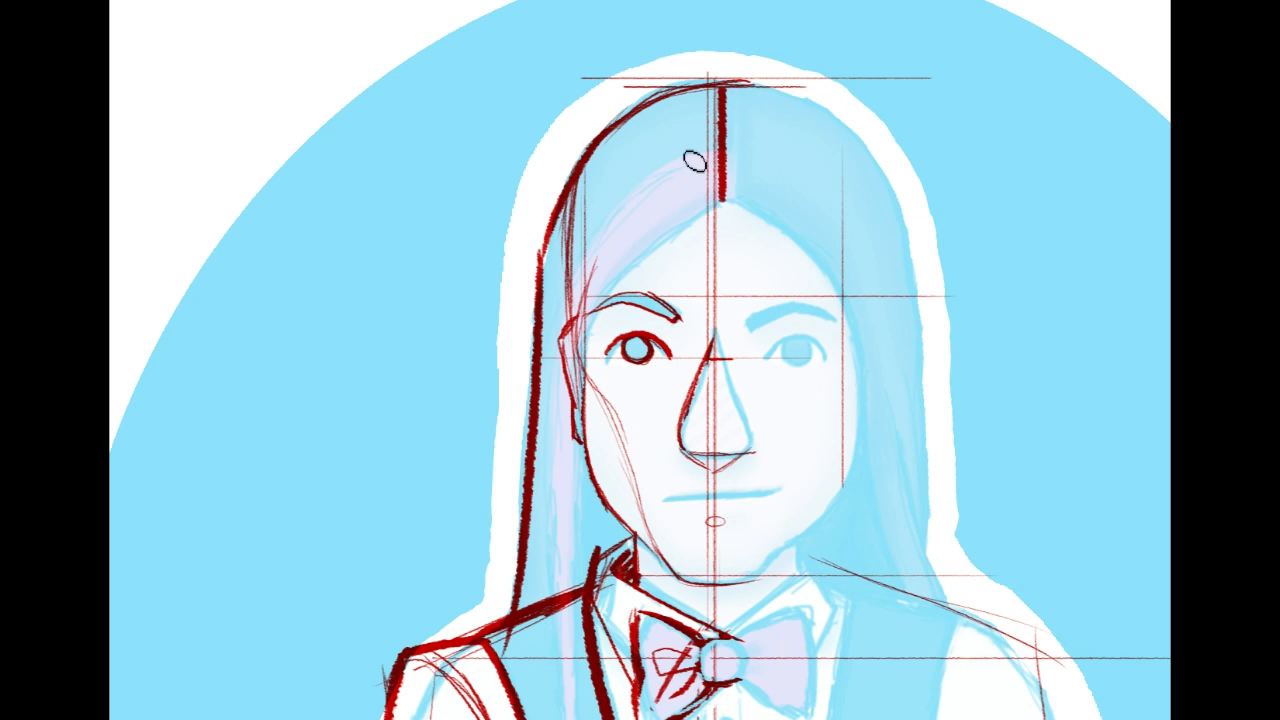
drag(717, 125, 648, 150)
key(ctrl+z)
key(ctrl+z)
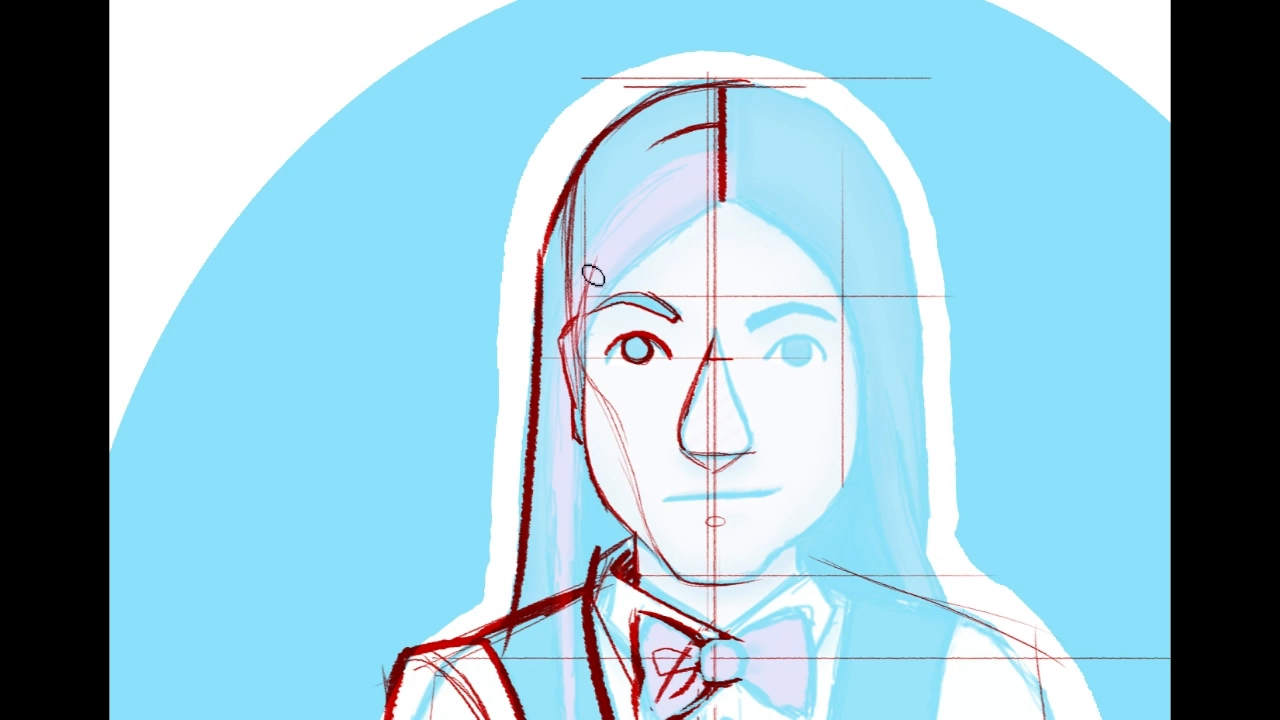
drag(730, 295, 709, 217)
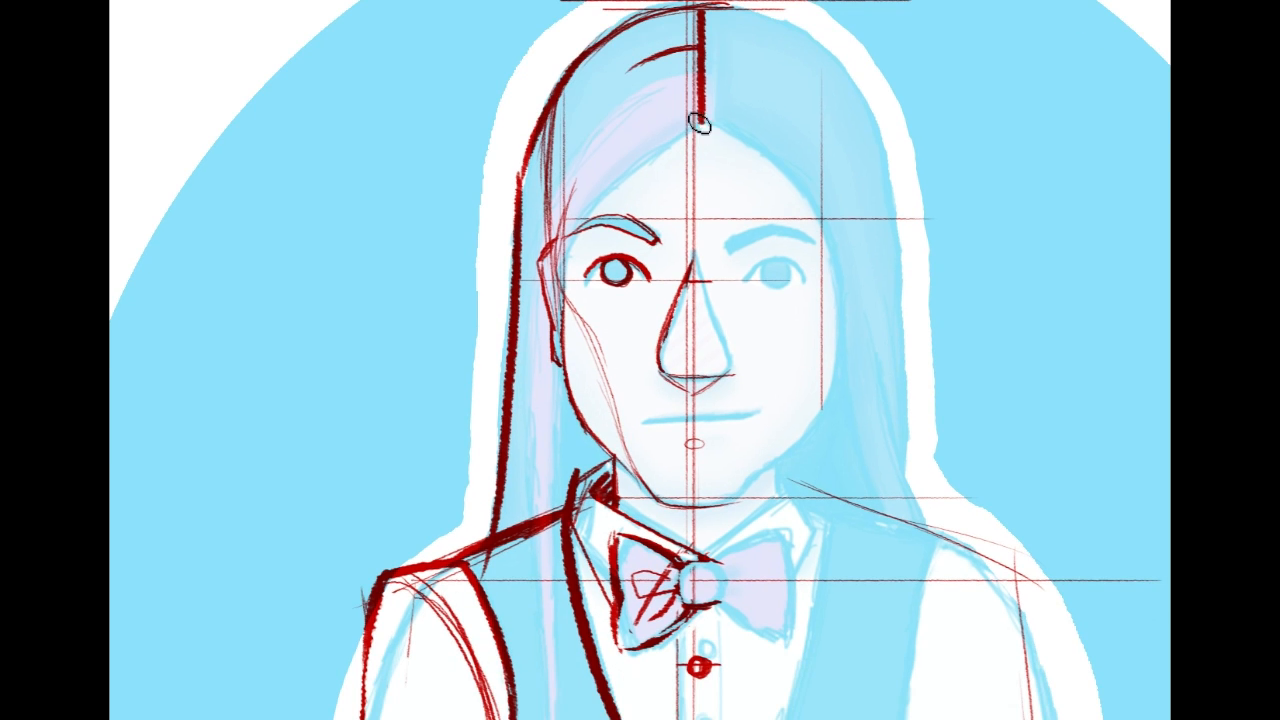
drag(700, 125, 572, 250)
key(ctrl+z)
drag(706, 129, 570, 255)
key(ctrl+z)
drag(692, 130, 570, 425)
key(ctrl+z)
drag(694, 128, 558, 268)
key(ctrl+z)
drag(702, 123, 617, 175)
key(ctrl+z)
Step: Draw the left-hand hairline in two angled strokes from the parting across the forehead to the temple
mouse_move(702, 121)
mouse_down()
mouse_move(606, 167)
mouse_move(566, 300)
mouse_up()
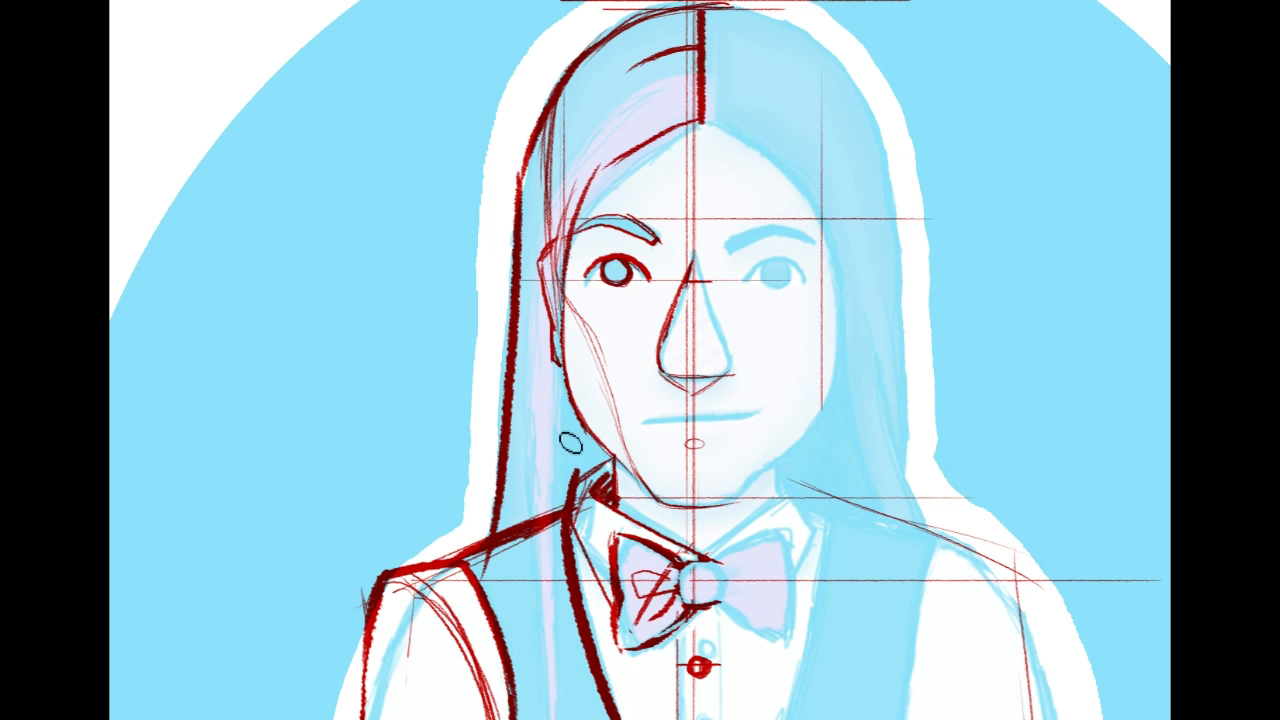
key(ctrl+z)
drag(606, 163, 556, 340)
key(ctrl+z)
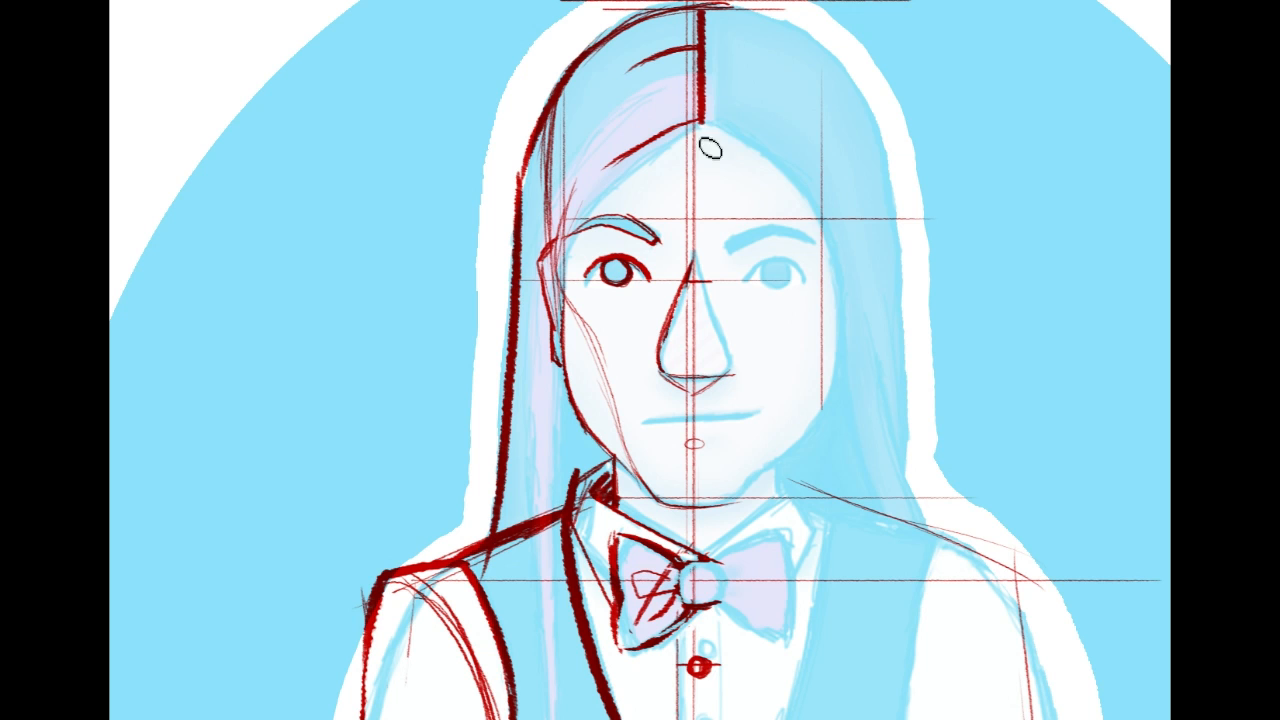
drag(699, 121, 533, 282)
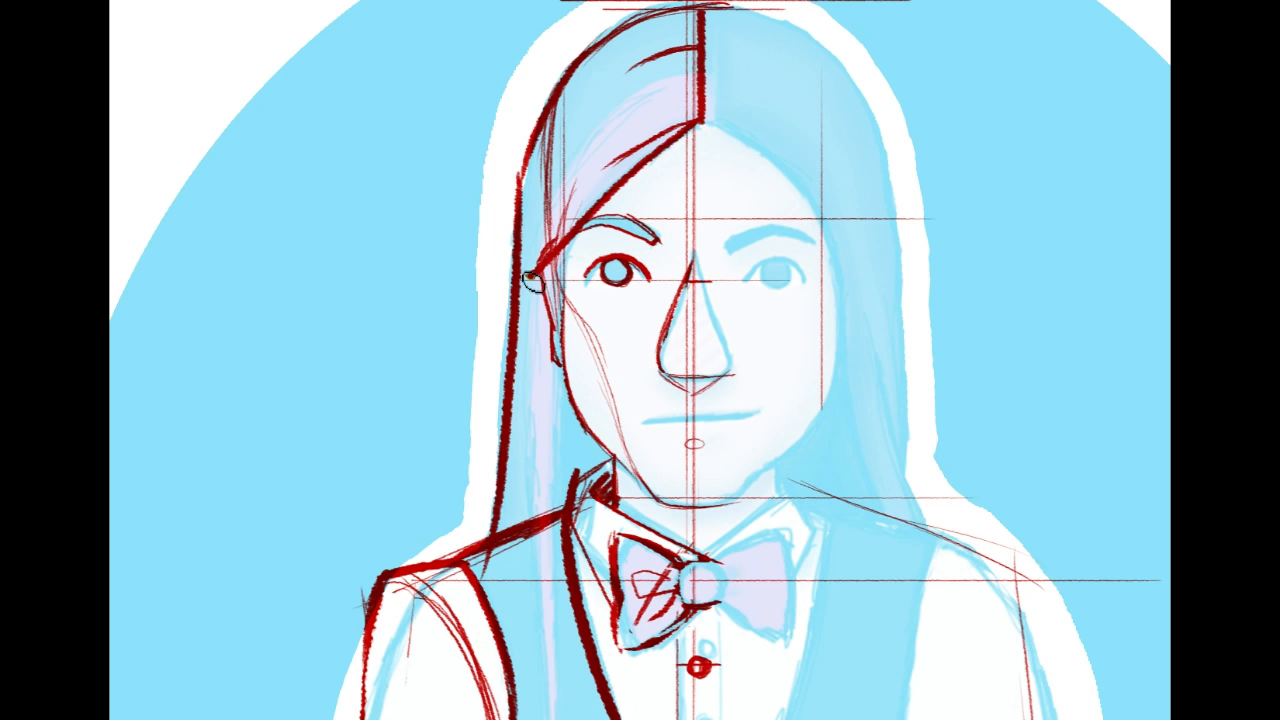
key(ctrl+z)
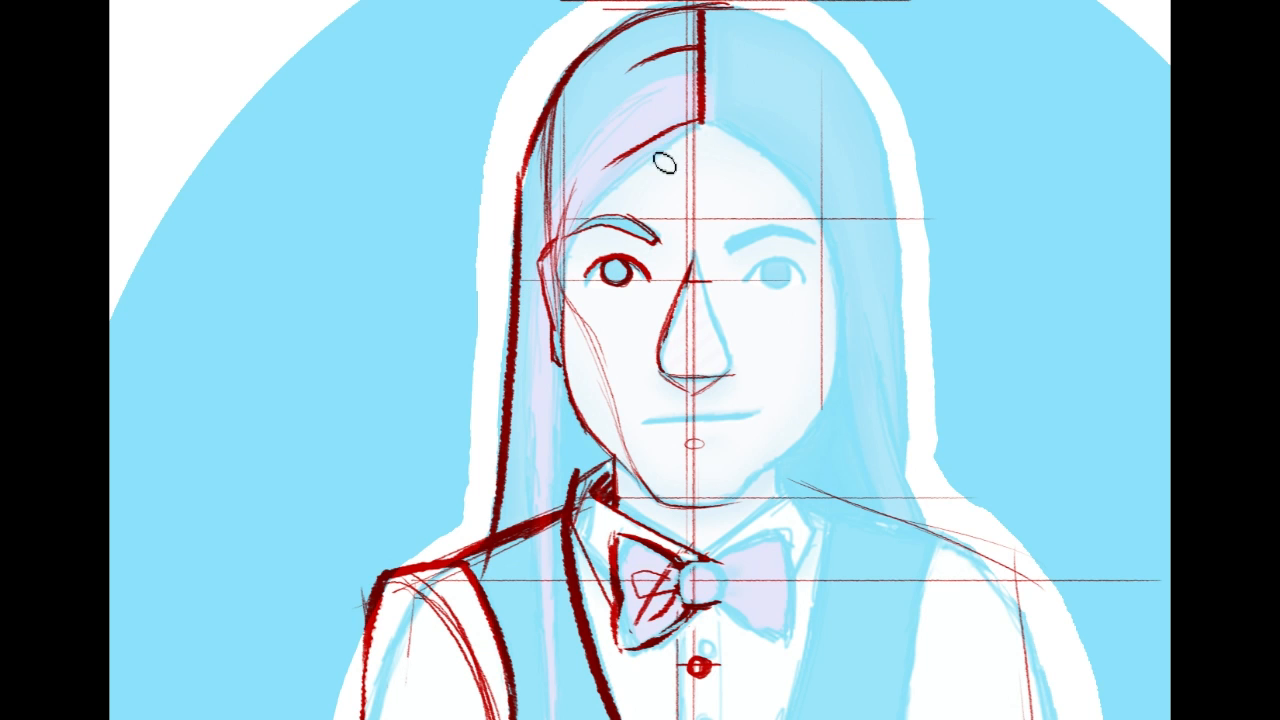
mouse_move(697, 122)
mouse_down()
mouse_move(590, 170)
mouse_move(552, 236)
mouse_up()
drag(595, 167, 543, 242)
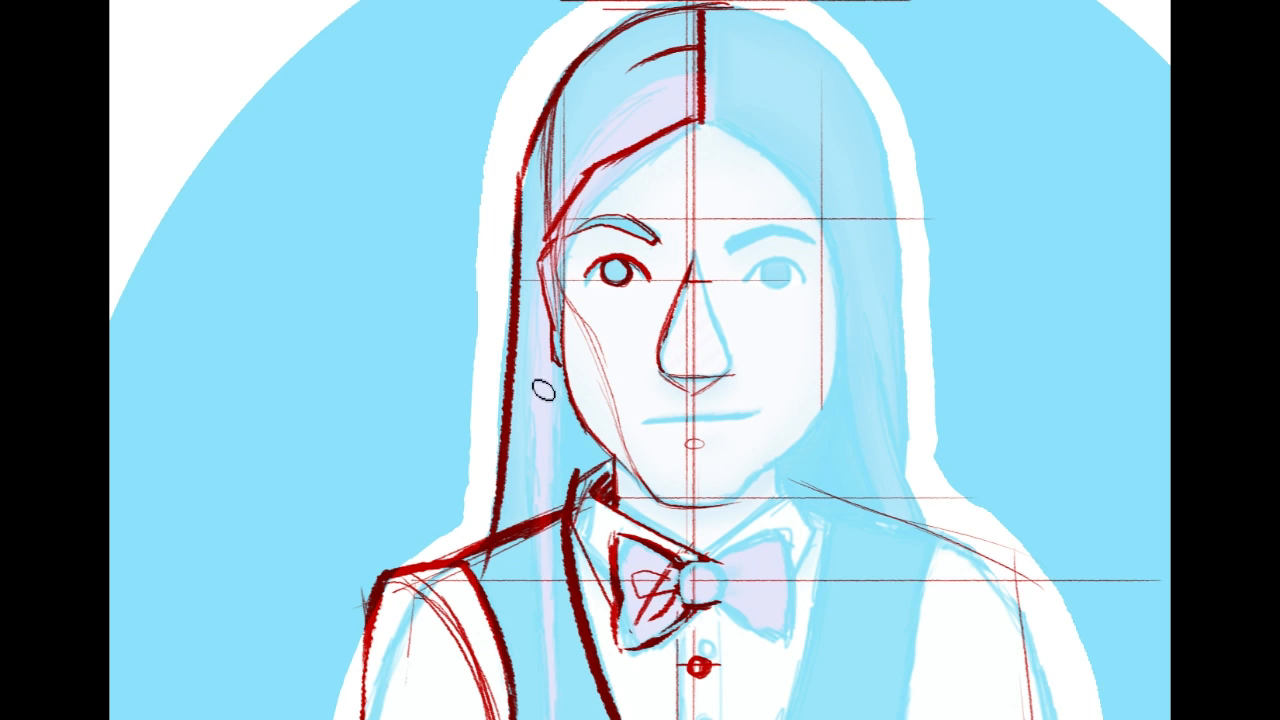
drag(566, 222, 557, 436)
key(ctrl+z)
drag(564, 225, 540, 508)
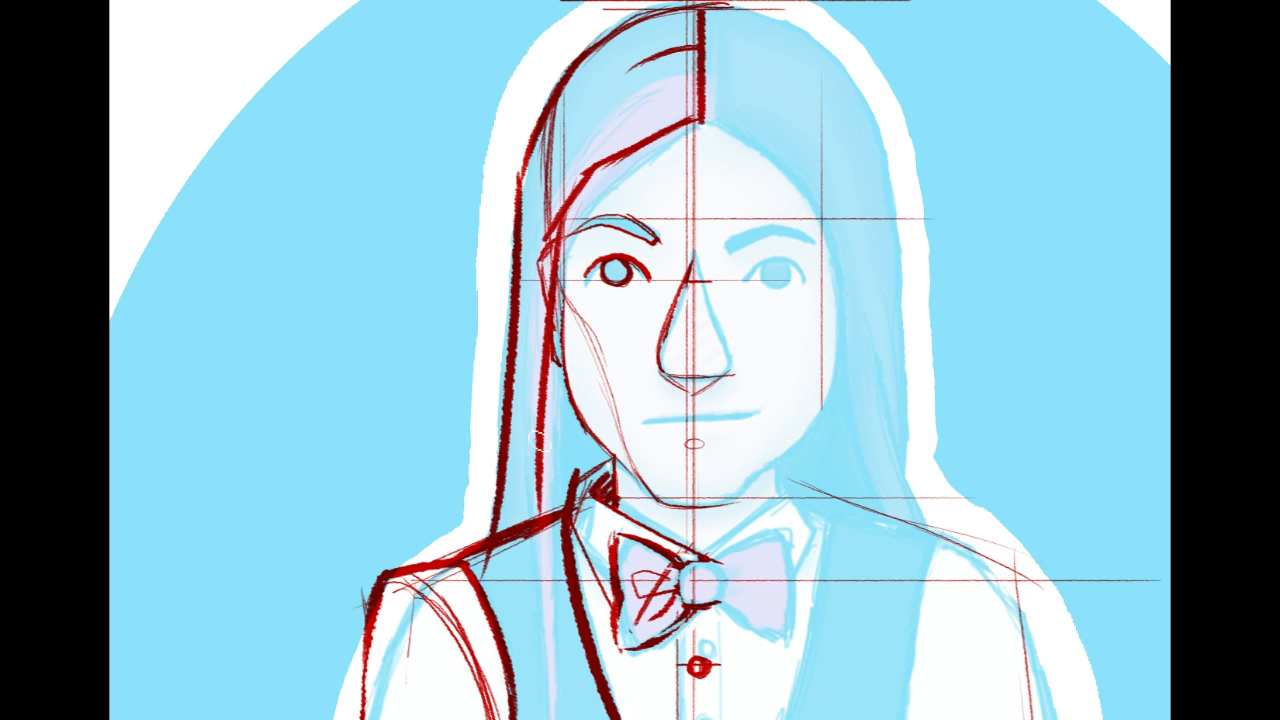
key(ctrl+z)
drag(565, 230, 562, 625)
key(ctrl+z)
drag(561, 230, 557, 508)
key(ctrl+z)
drag(555, 243, 533, 518)
key(ctrl+z)
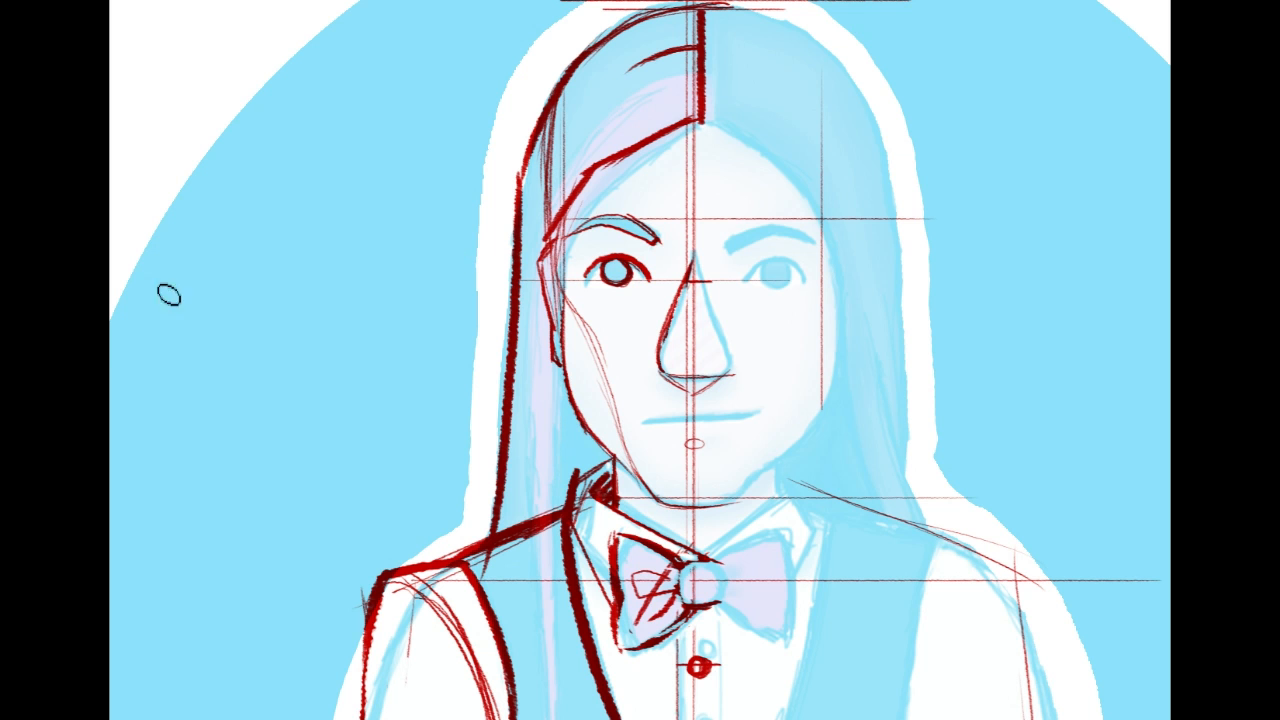
Step: With the canvas rotated, draw the long lock's inner edge from chest to temple and erase the construction lines inside the hair
click(100, 382)
click(118, 396)
drag(872, 262, 842, 532)
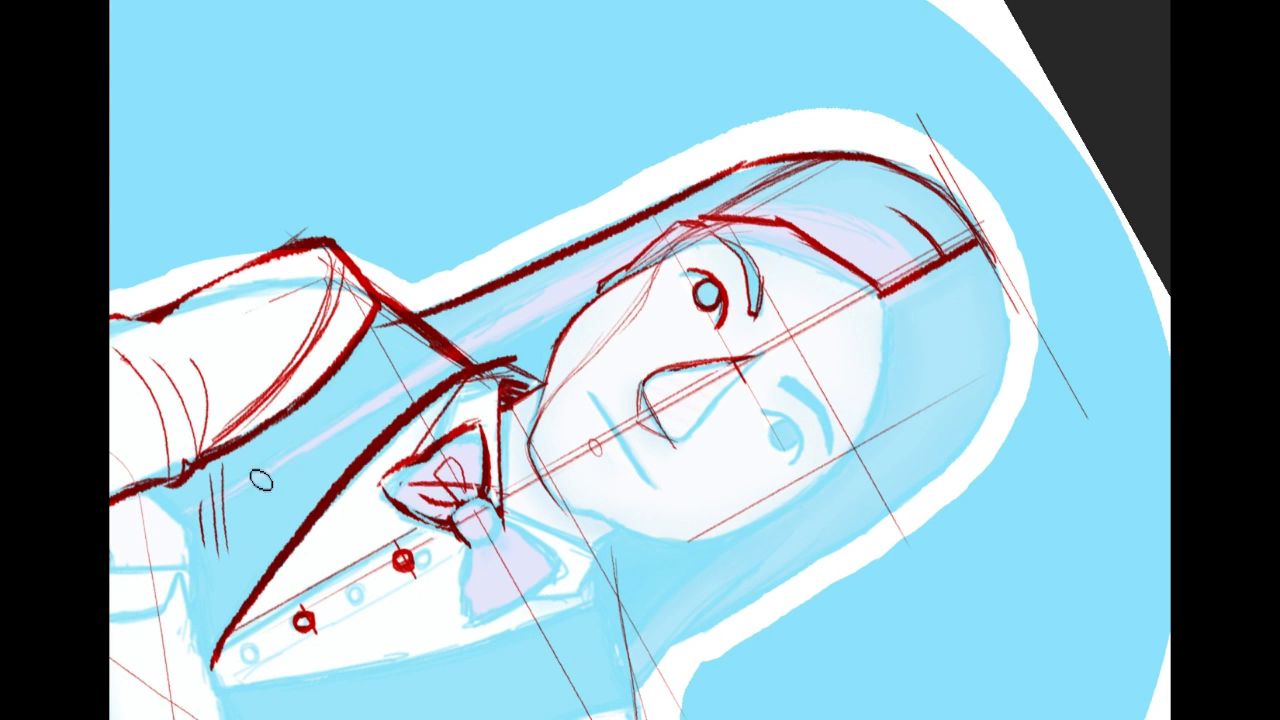
drag(250, 476, 458, 362)
key(ctrl+z)
drag(258, 467, 722, 220)
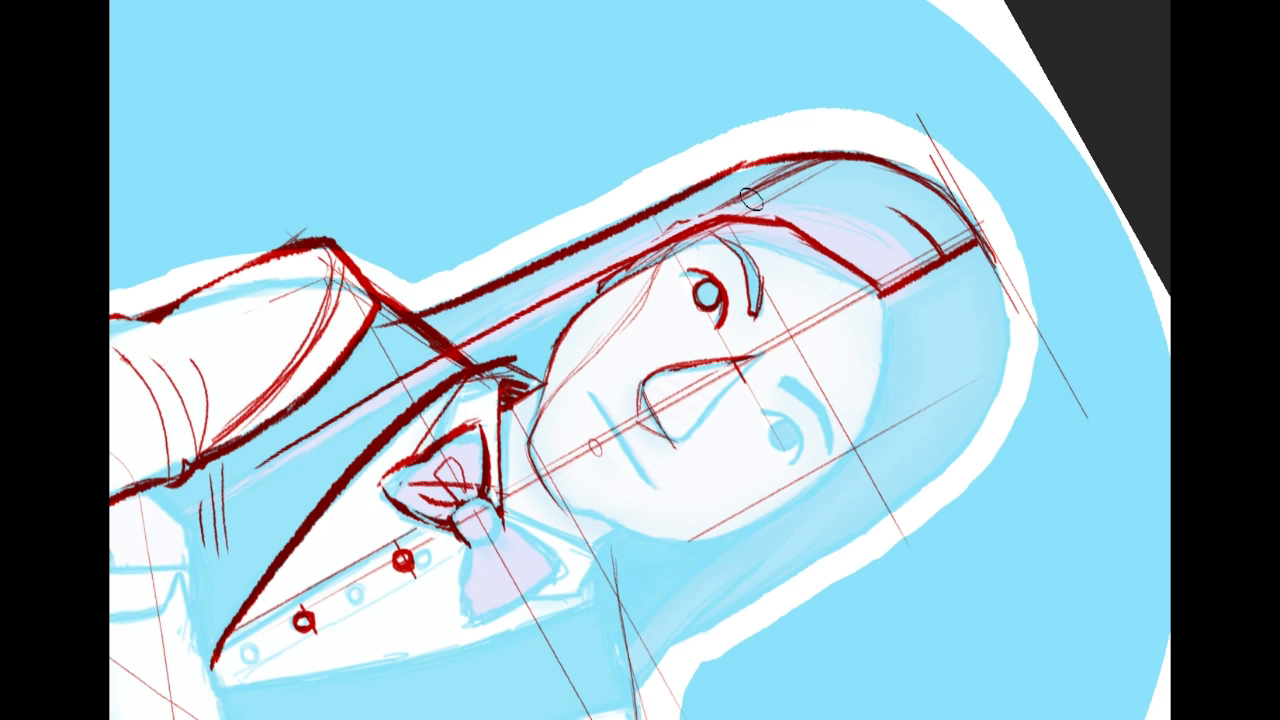
drag(713, 203, 838, 166)
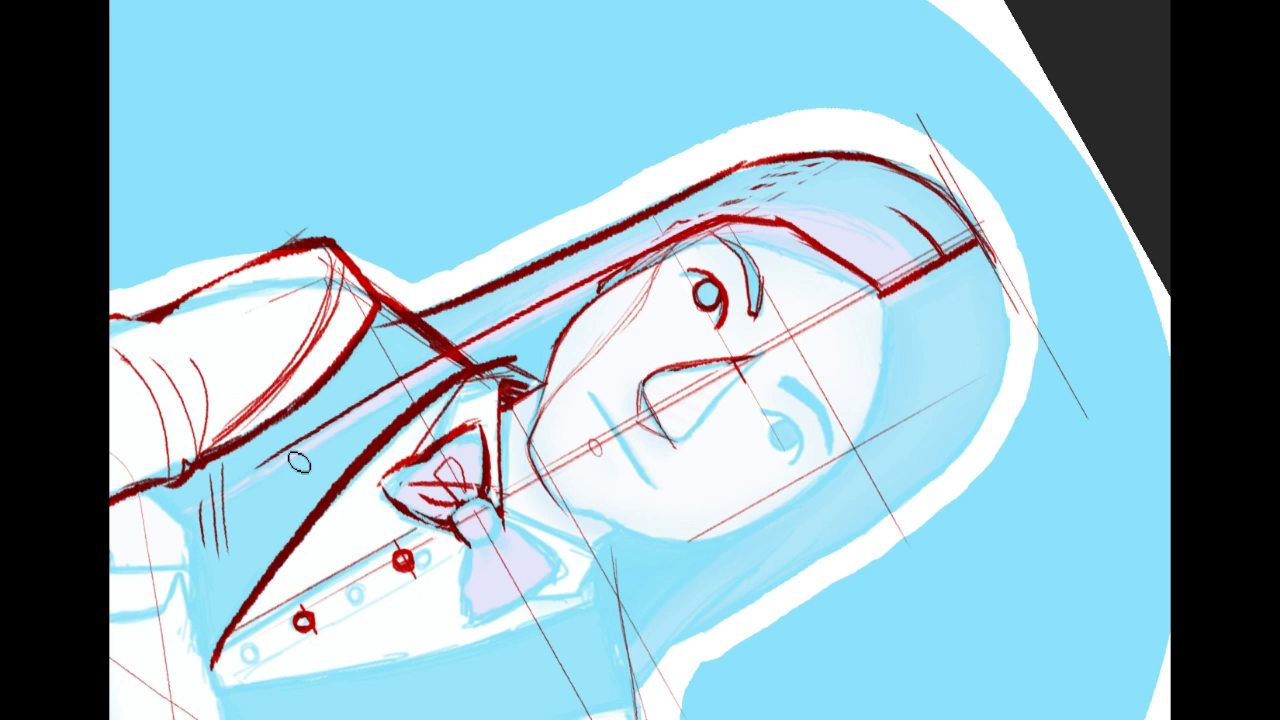
Step: Add long thin strands along the hair lock from its tip on the chest up to the curved strand at the crown
drag(256, 460, 510, 317)
key(ctrl+z)
drag(255, 471, 528, 284)
drag(361, 387, 598, 257)
drag(456, 333, 692, 202)
mouse_move(569, 277)
mouse_down()
mouse_move(760, 182)
mouse_move(718, 201)
mouse_move(879, 202)
mouse_move(776, 198)
mouse_move(896, 218)
mouse_move(762, 188)
mouse_up()
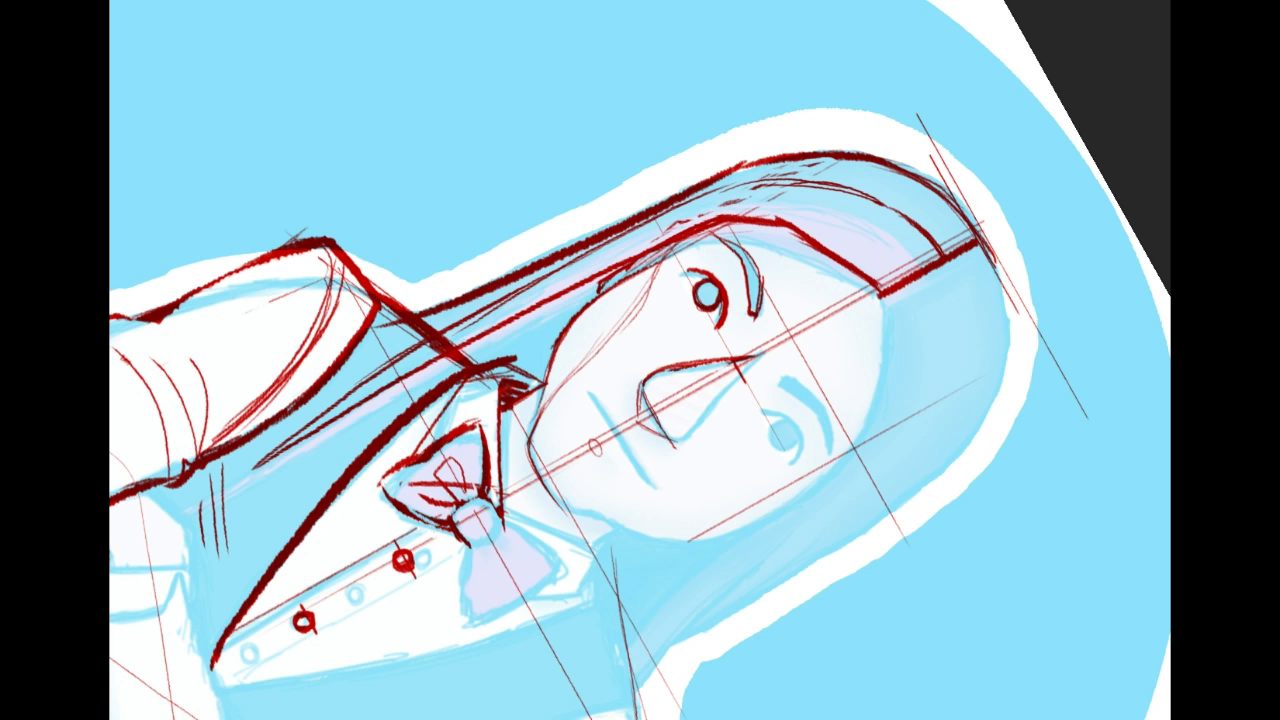
Step: Reset the canvas rotation and flip a copy of the half-figure sketch horizontally with Free Transform
key(r)
drag(872, 193, 621, 164)
mouse_move(620, 640)
mouse_down()
mouse_move(807, 83)
mouse_move(807, 212)
mouse_move(541, 429)
mouse_move(619, 507)
mouse_up()
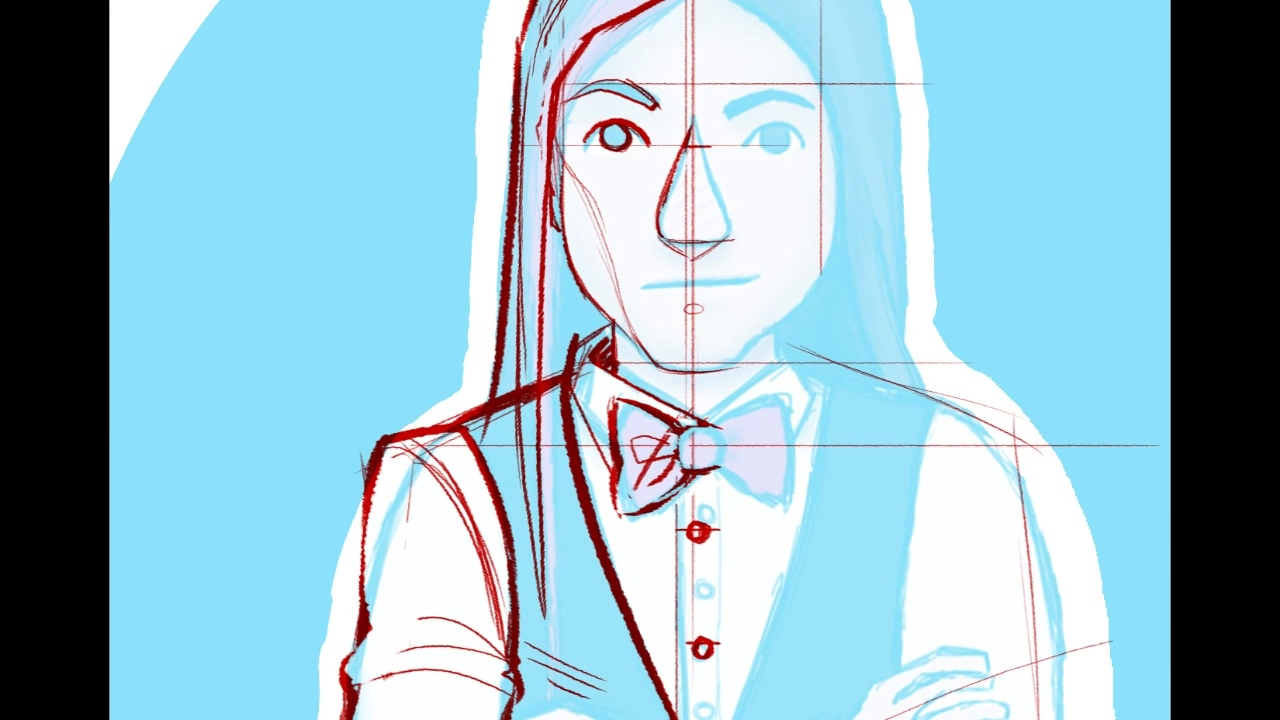
drag(662, 719, 634, 487)
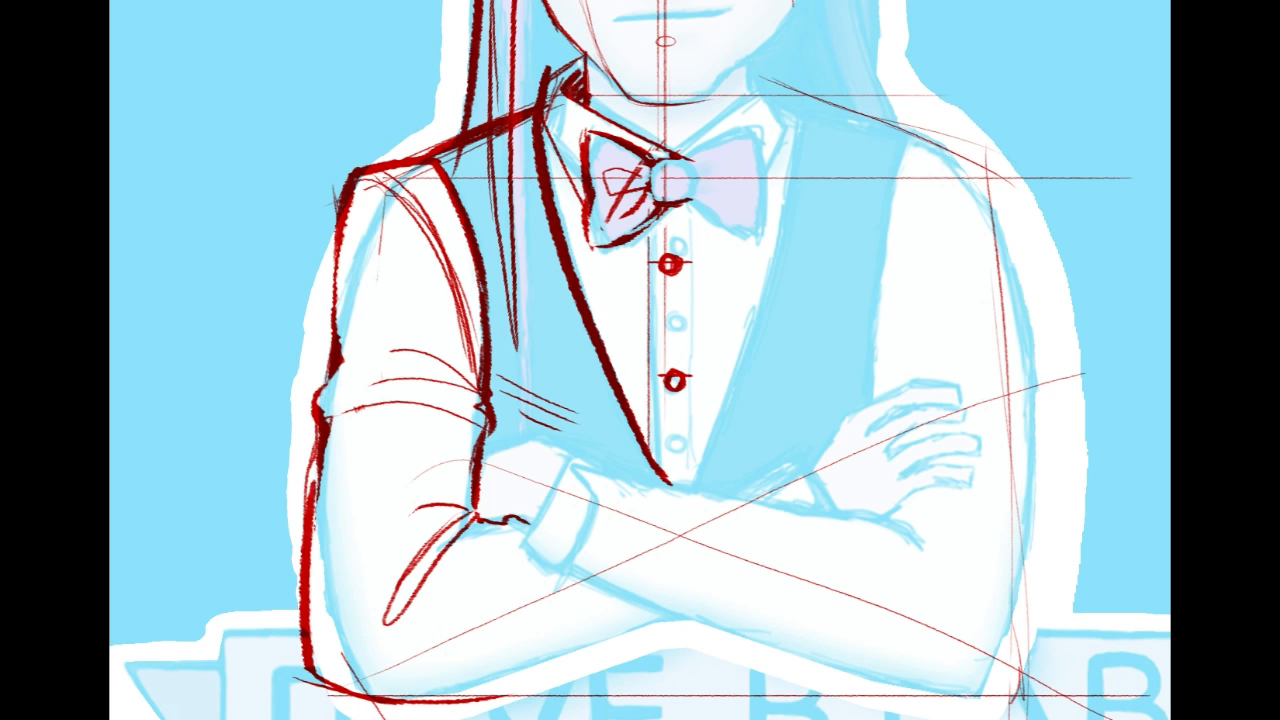
key(ctrl+t)
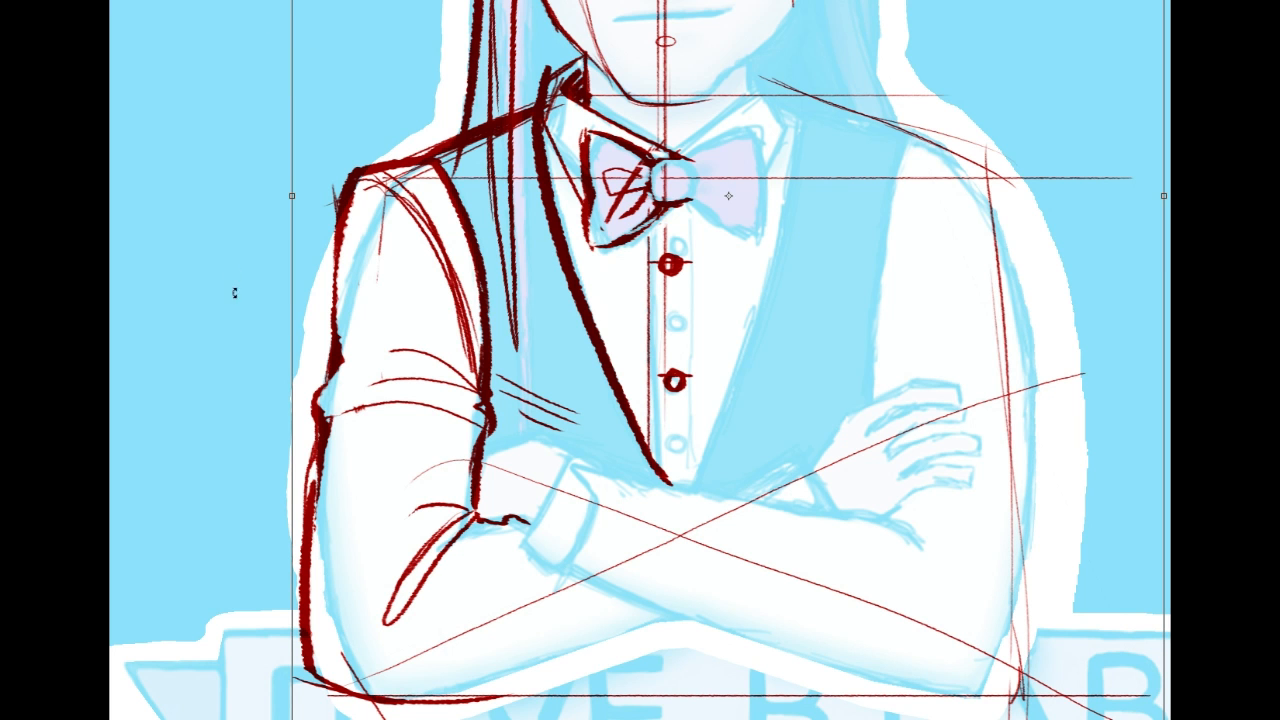
click(217, 342)
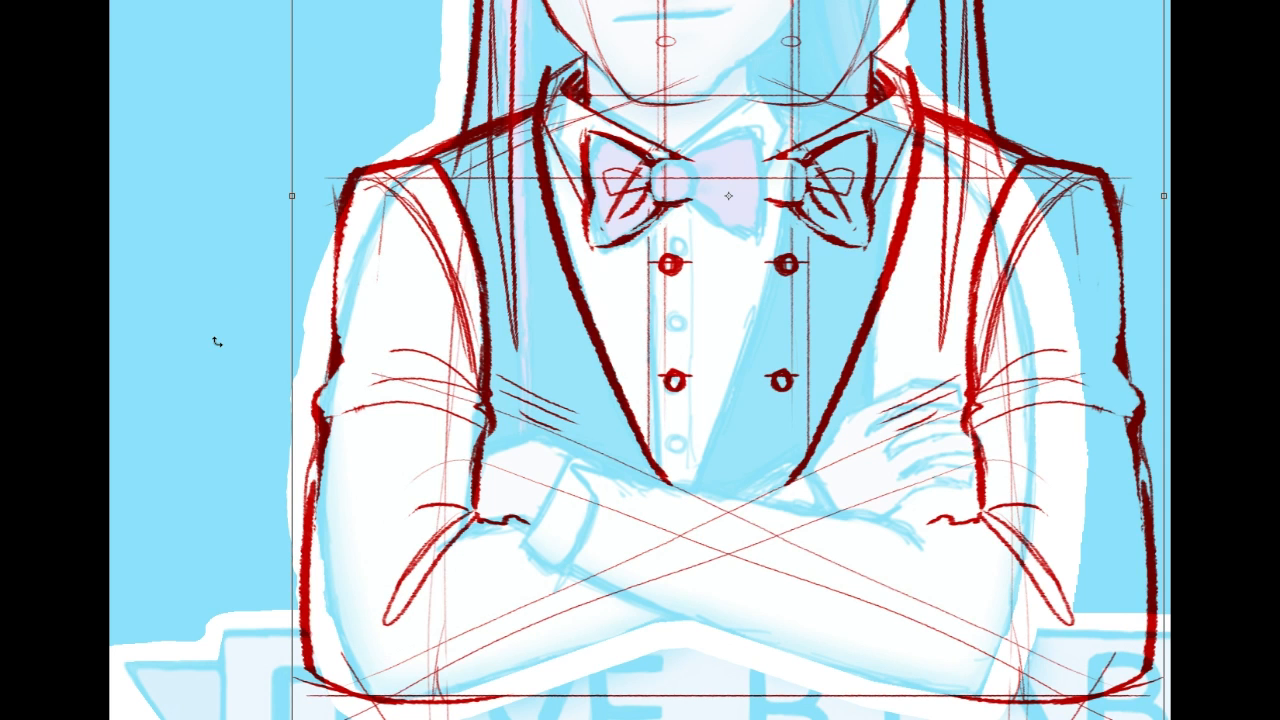
Step: Move the mirrored half inward until the bow tie, vest and parting meet at the centre, and apply the transform
drag(1057, 334, 949, 331)
key(Left)
key(Left)
key(Left)
key(Left)
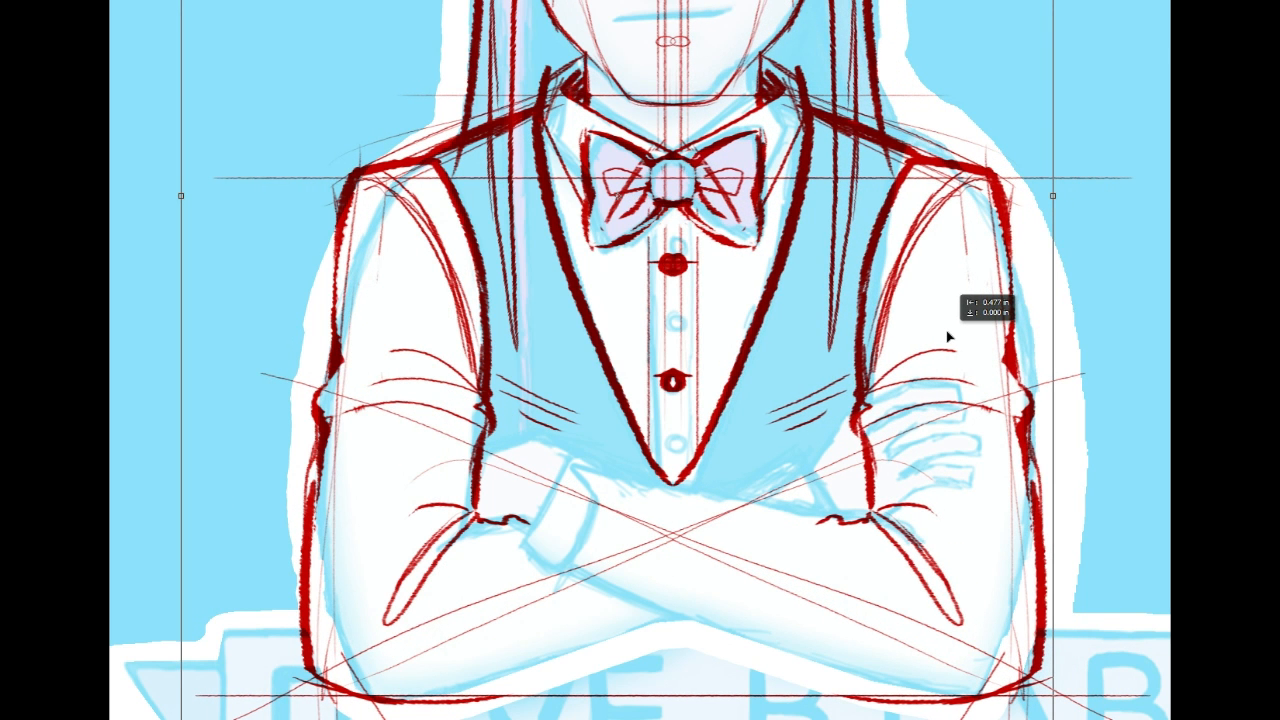
scroll(1139, 436, up, 7)
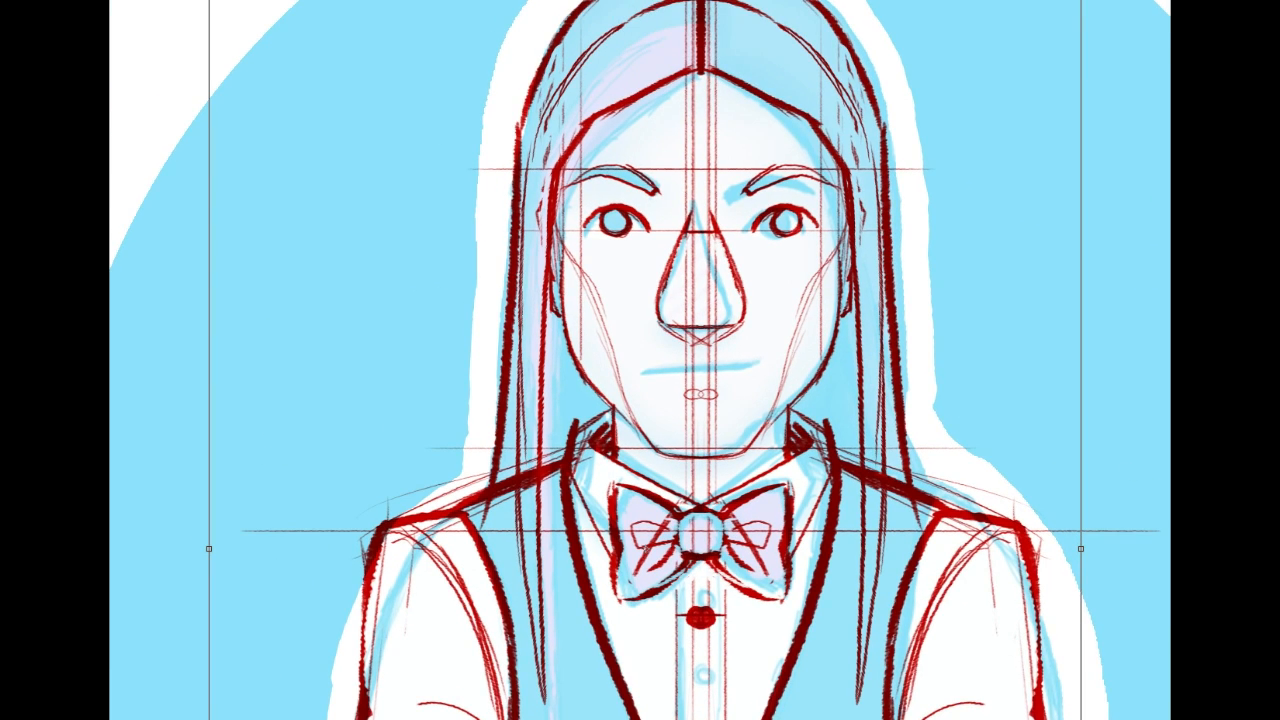
scroll(640, 360, down, 6)
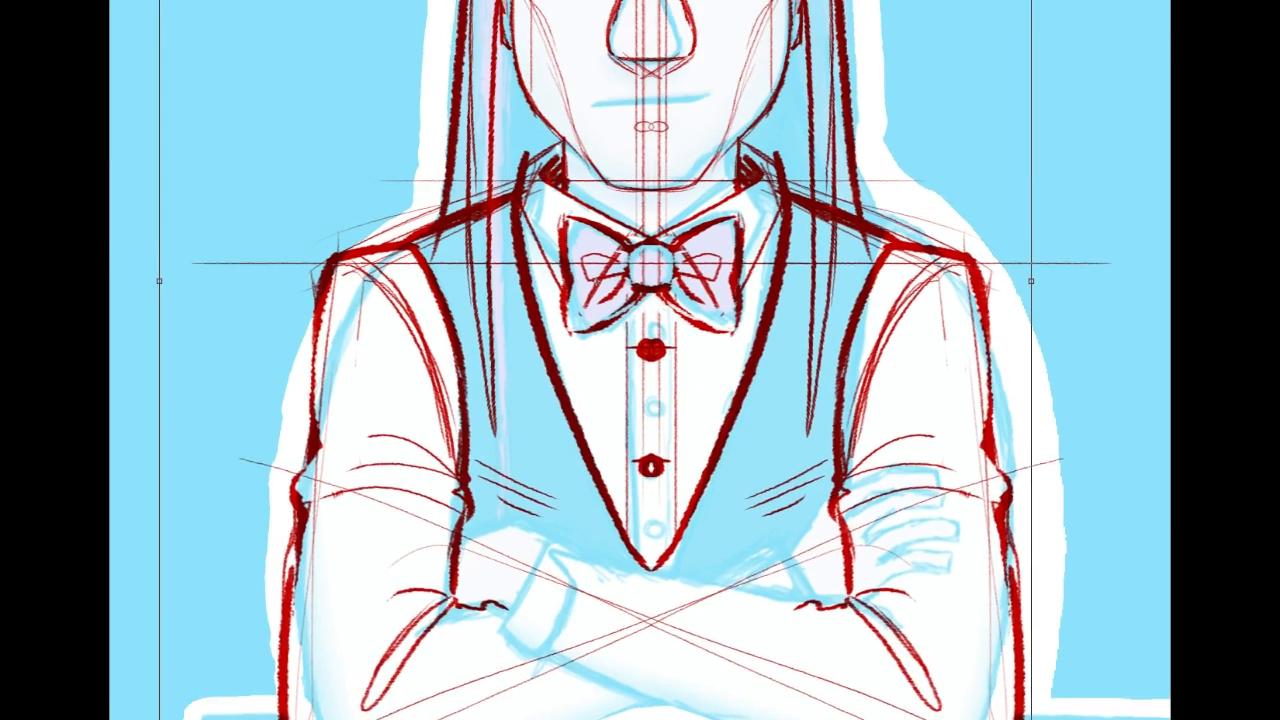
scroll(640, 360, up, 6)
scroll(640, 360, up, 1)
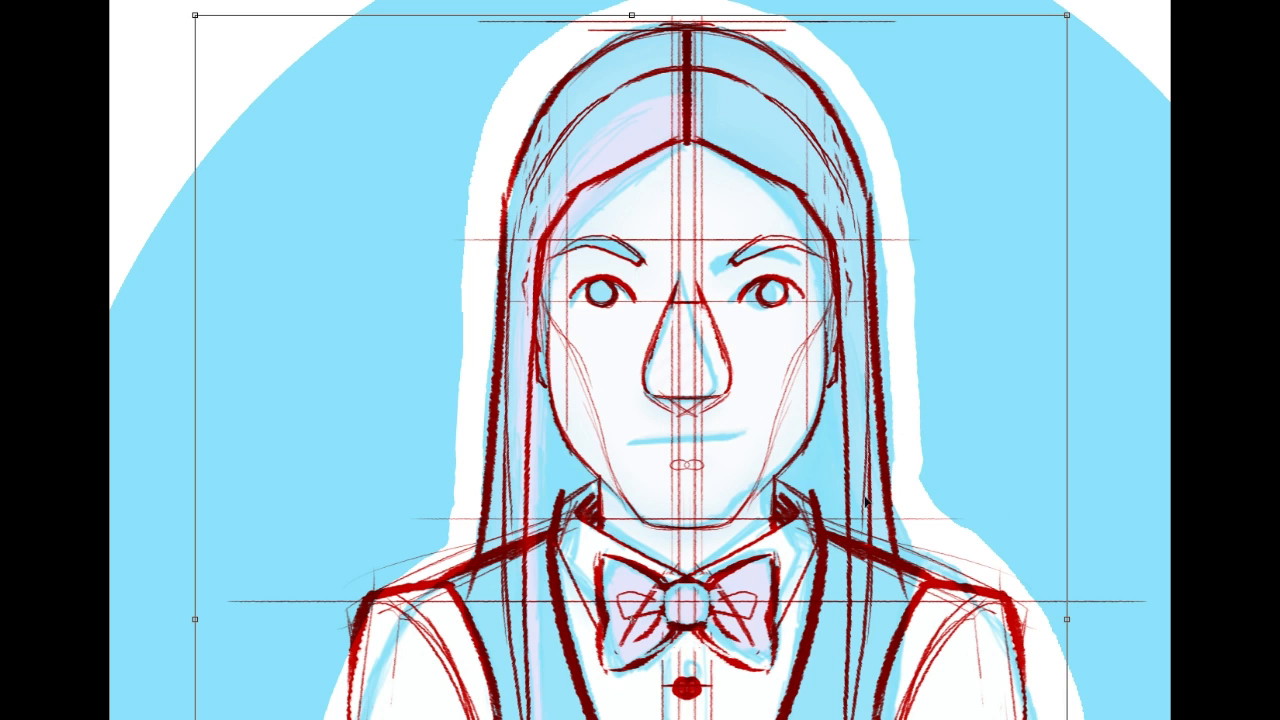
key(Return)
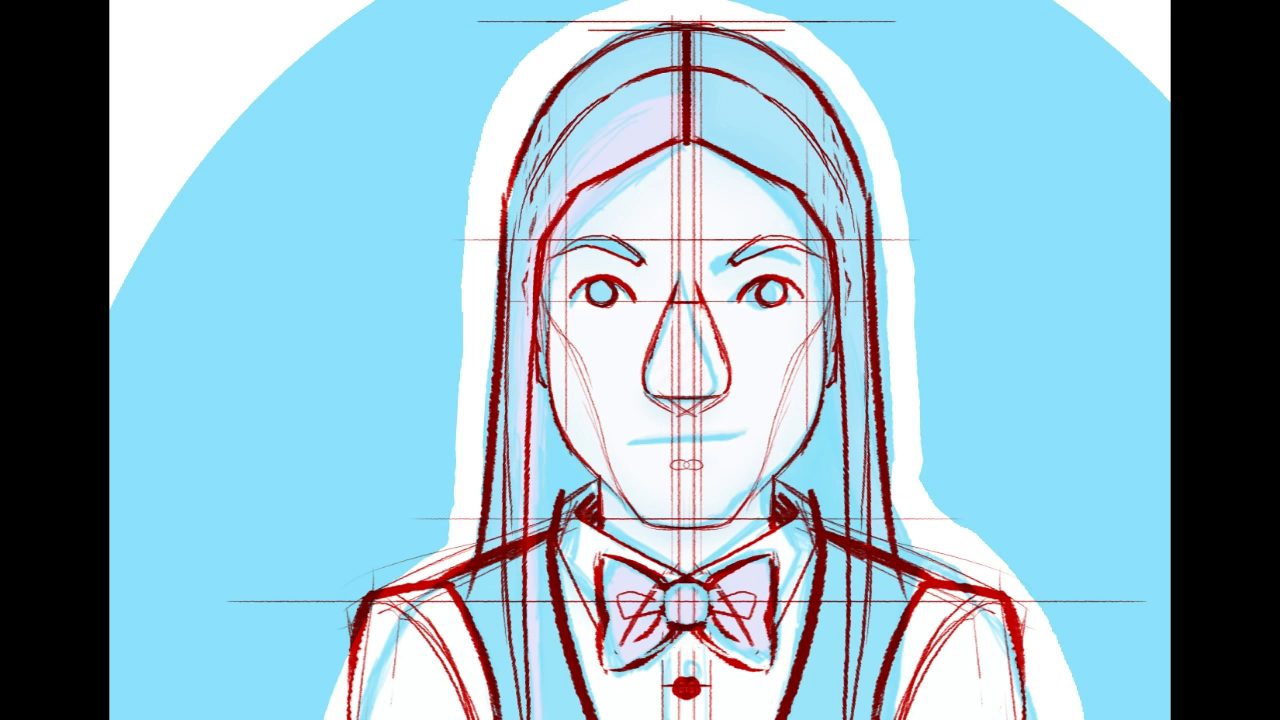
Step: Lasso-select the head together with the hair, collar and bow tie
click(115, 47)
mouse_move(823, 531)
mouse_down()
mouse_move(825, 569)
mouse_move(768, 674)
mouse_move(728, 676)
mouse_up()
key(Escape)
scroll(640, 360, up, 1)
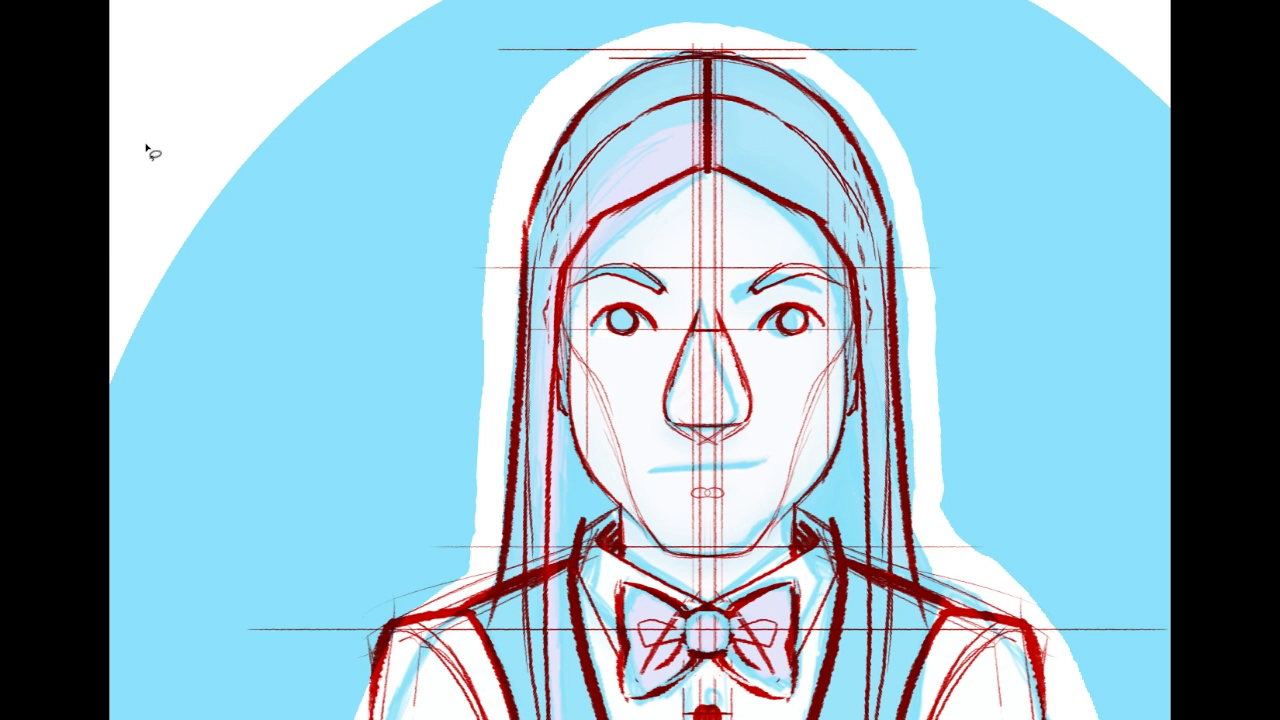
scroll(640, 360, down, 5)
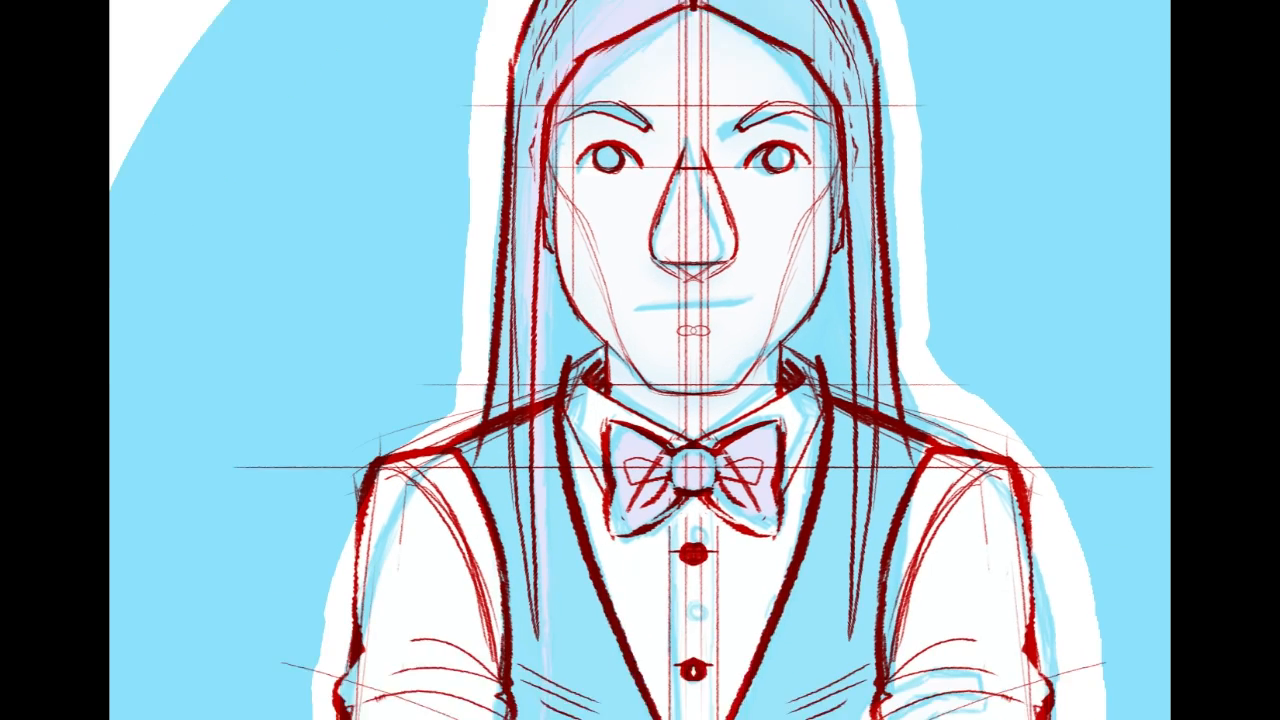
scroll(640, 360, up, 1)
scroll(640, 360, up, 5)
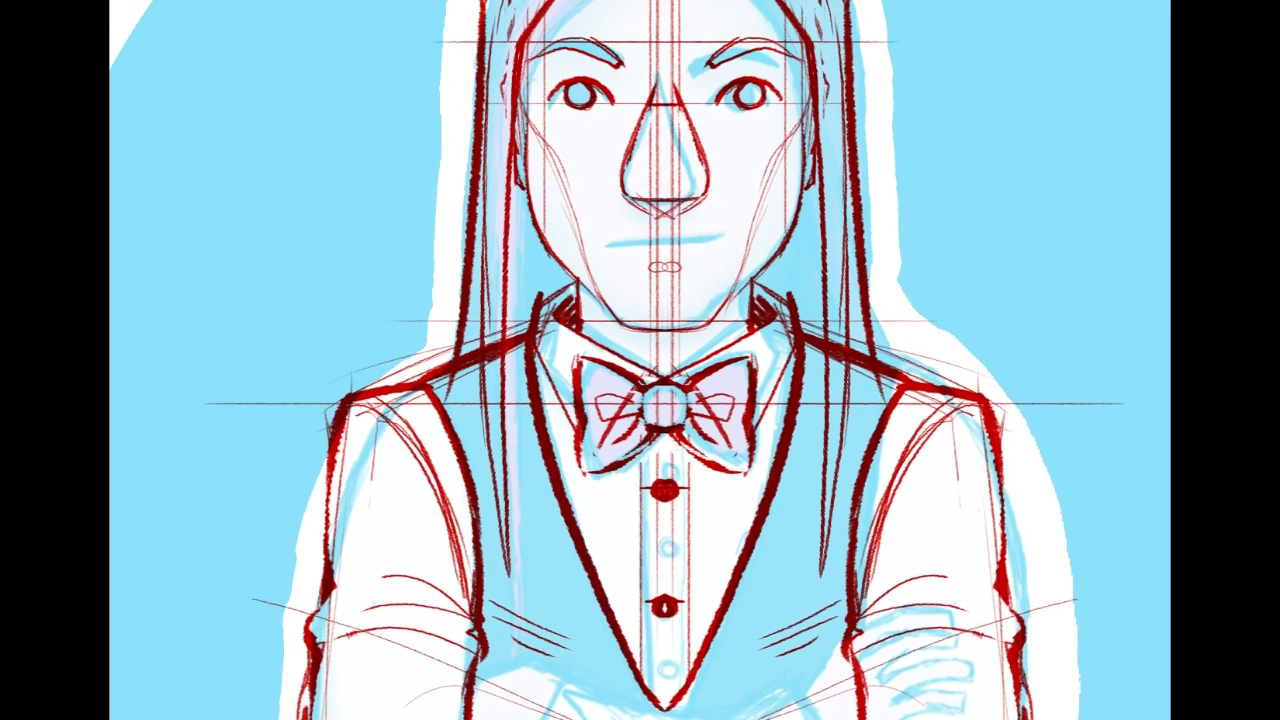
scroll(793, 398, left, 1)
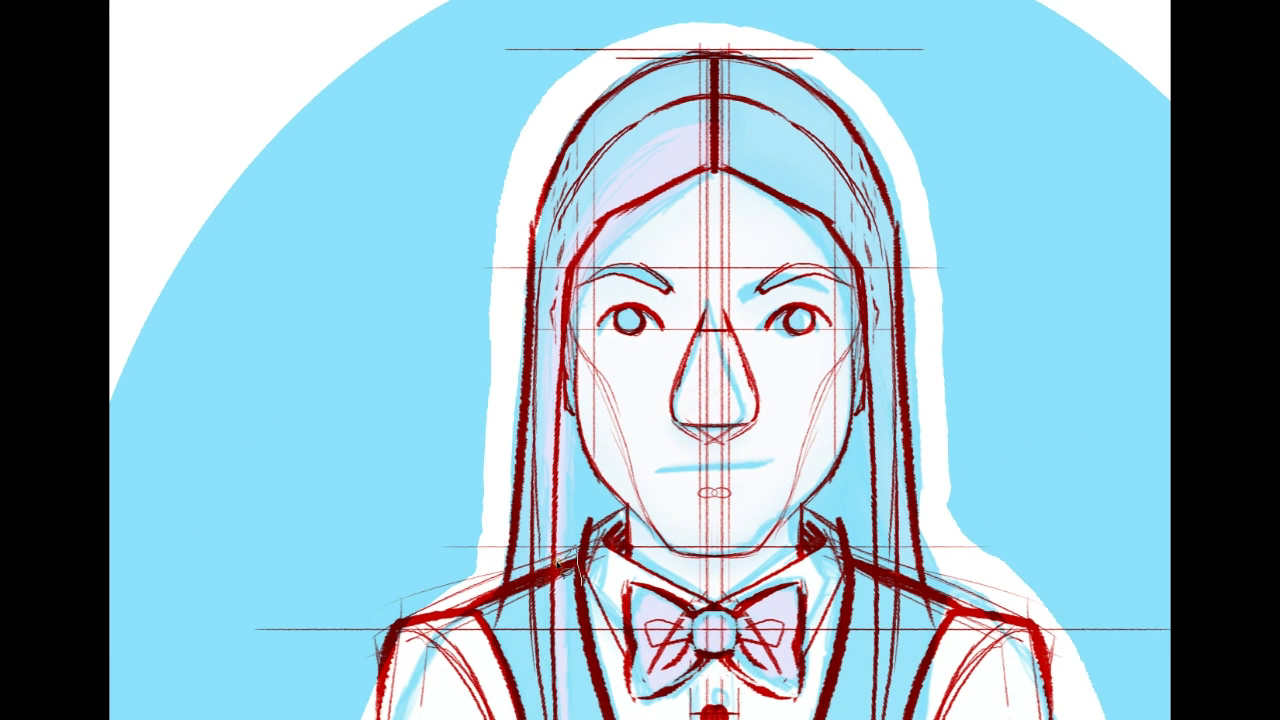
mouse_move(470, 583)
mouse_down()
mouse_move(441, 230)
mouse_move(552, 15)
mouse_move(1034, 200)
mouse_move(1056, 475)
mouse_move(945, 590)
mouse_up()
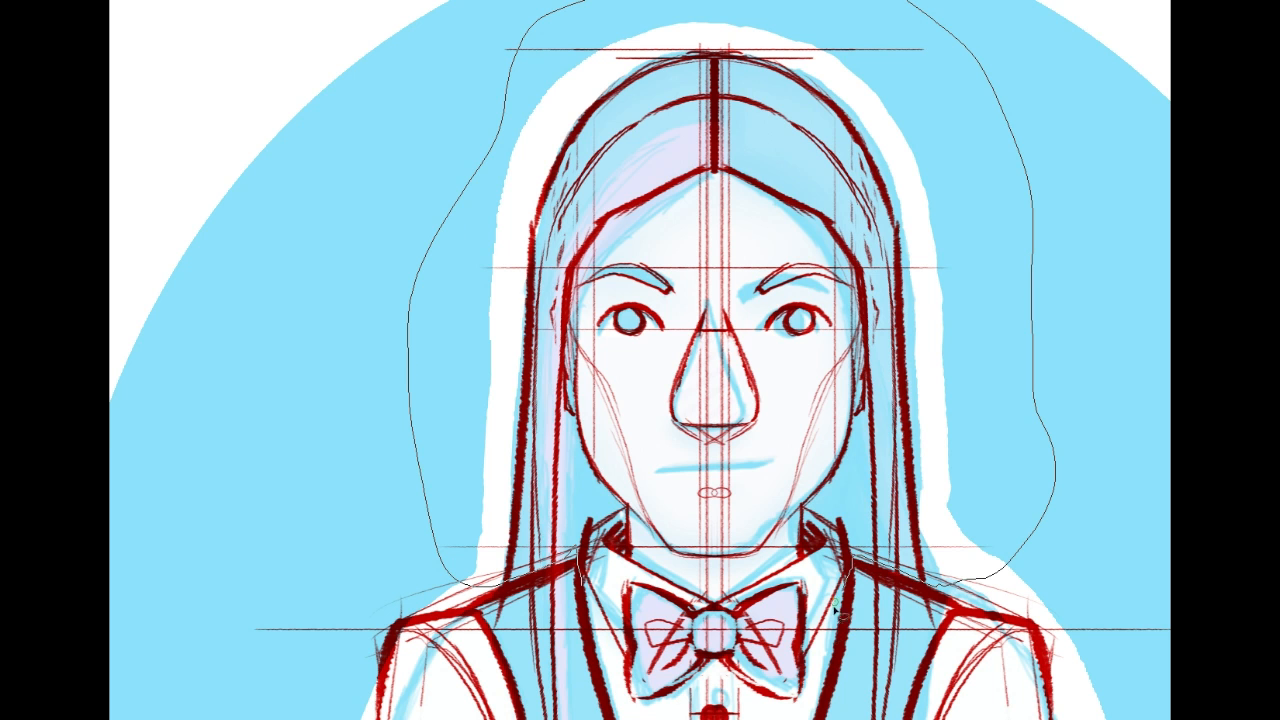
drag(834, 608, 802, 697)
mouse_move(727, 680)
mouse_down()
mouse_move(676, 705)
mouse_move(622, 688)
mouse_move(575, 565)
mouse_up()
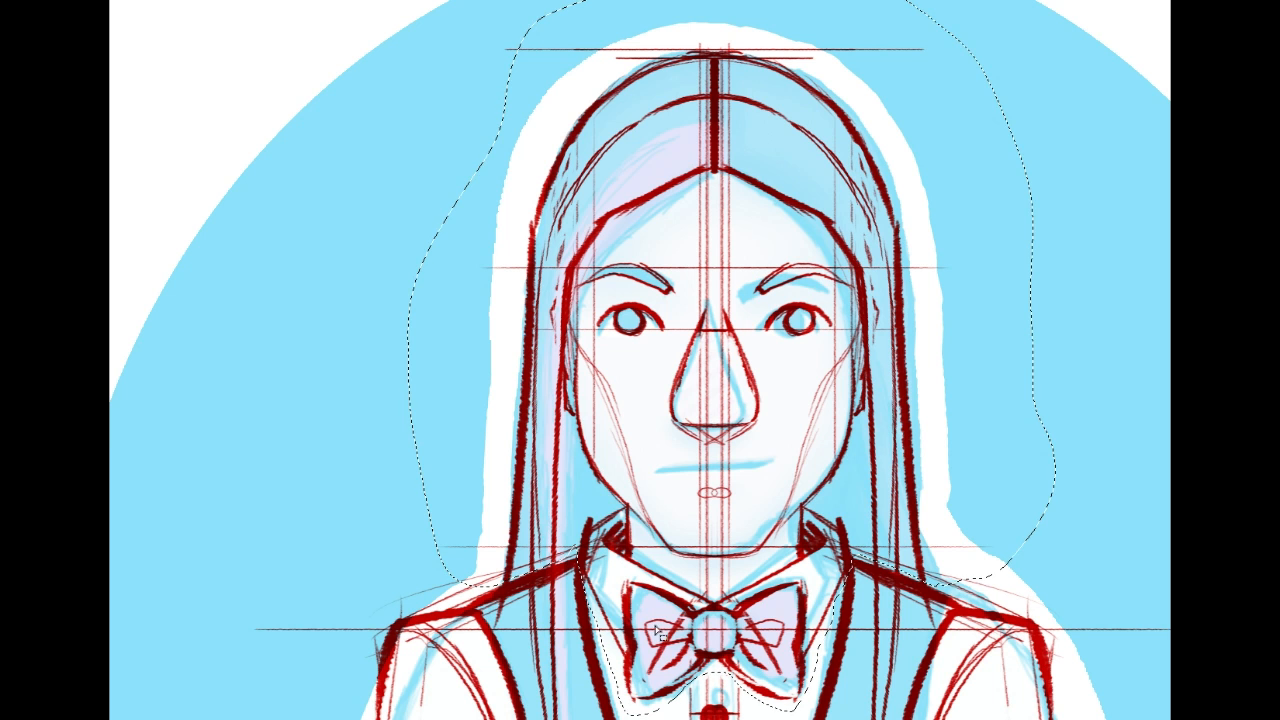
Step: Subtract the bow tie from the lasso selection and cut the selected half of the head, hair and collar to its own layer
mouse_move(624, 650)
mouse_down()
mouse_move(614, 577)
mouse_move(714, 604)
mouse_move(807, 575)
mouse_move(813, 663)
mouse_up()
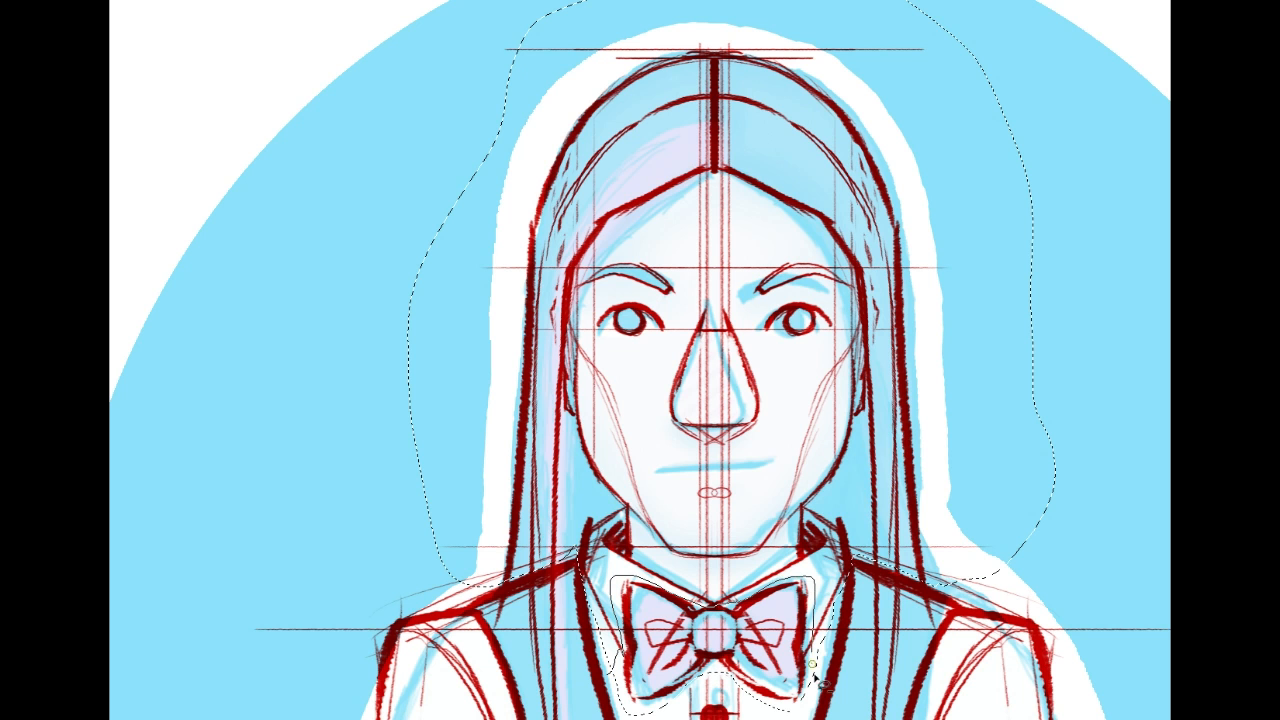
mouse_move(748, 710)
mouse_down()
mouse_move(628, 712)
mouse_move(622, 690)
mouse_up()
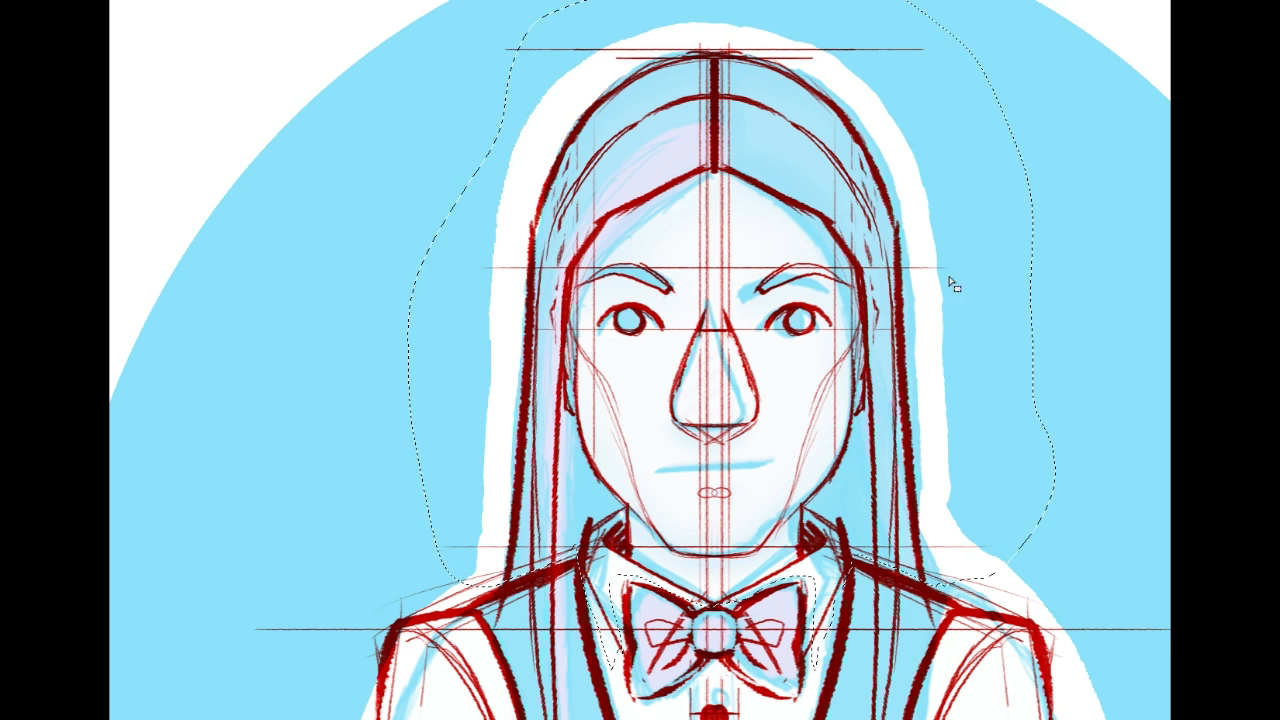
right_click(777, 372)
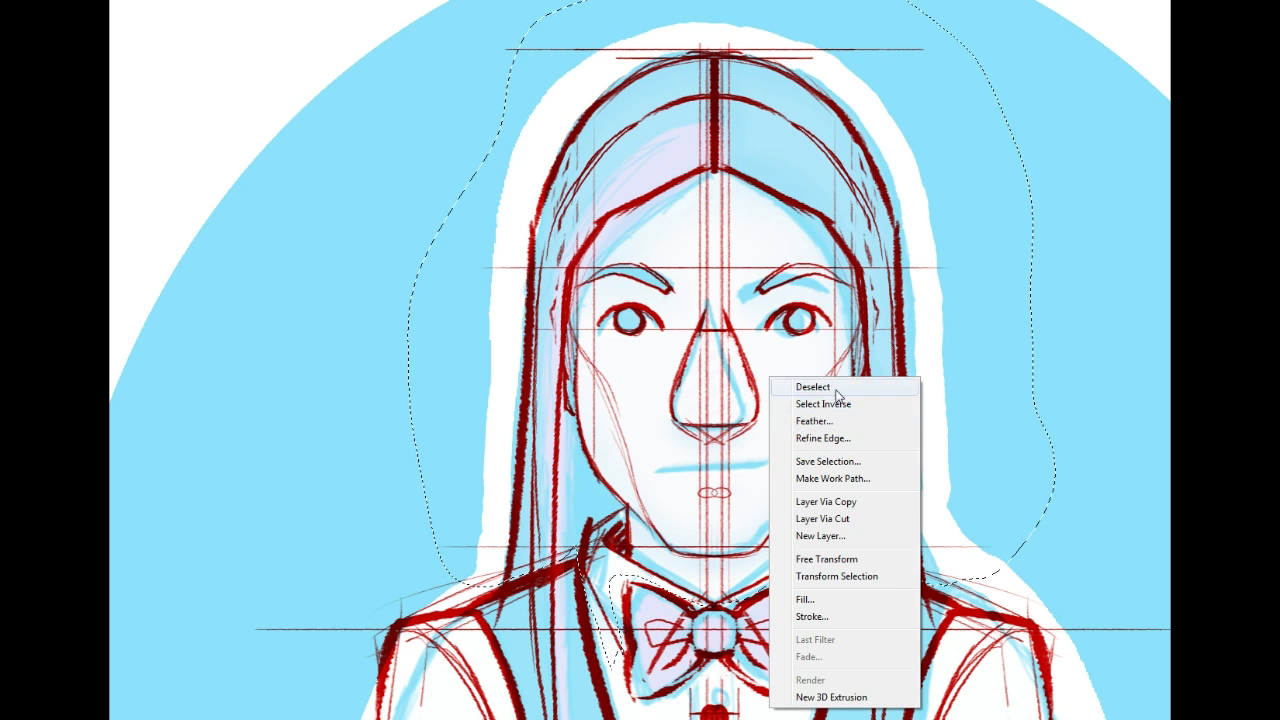
click(877, 521)
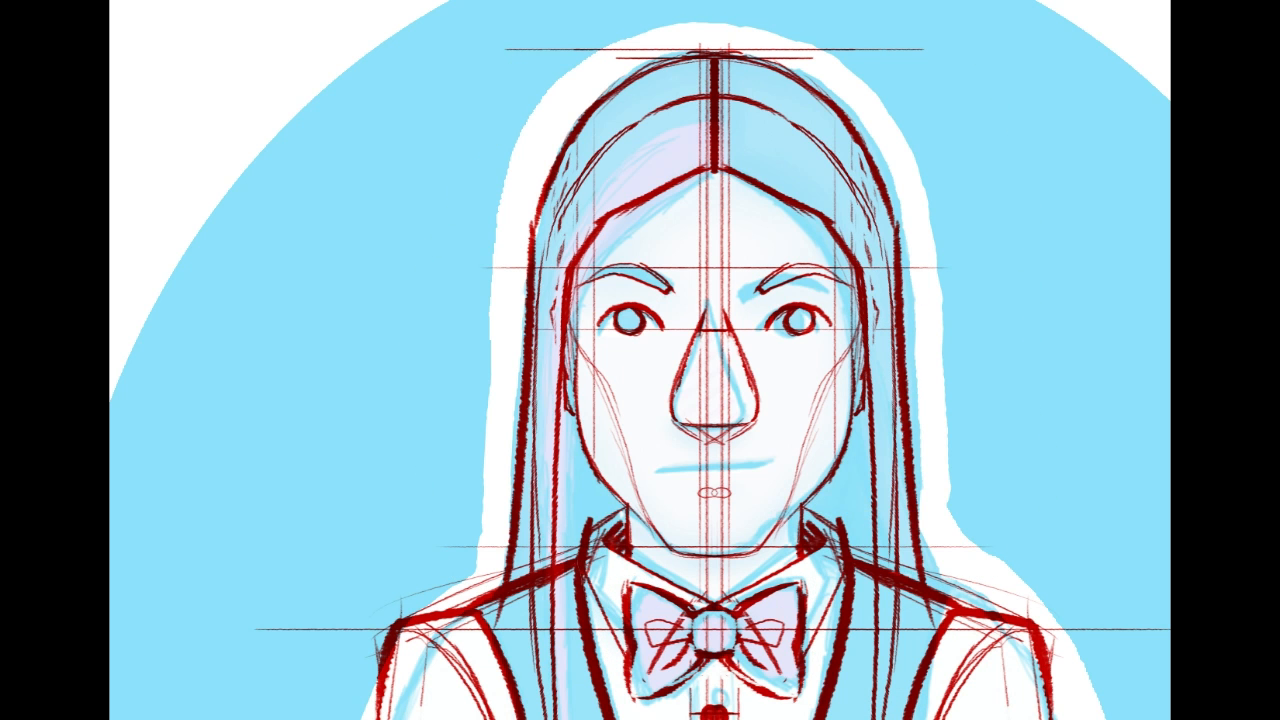
Step: Lasso the other half of the head, hair and collar without the bow tie and cut it to a separate layer
key(ctrl+z)
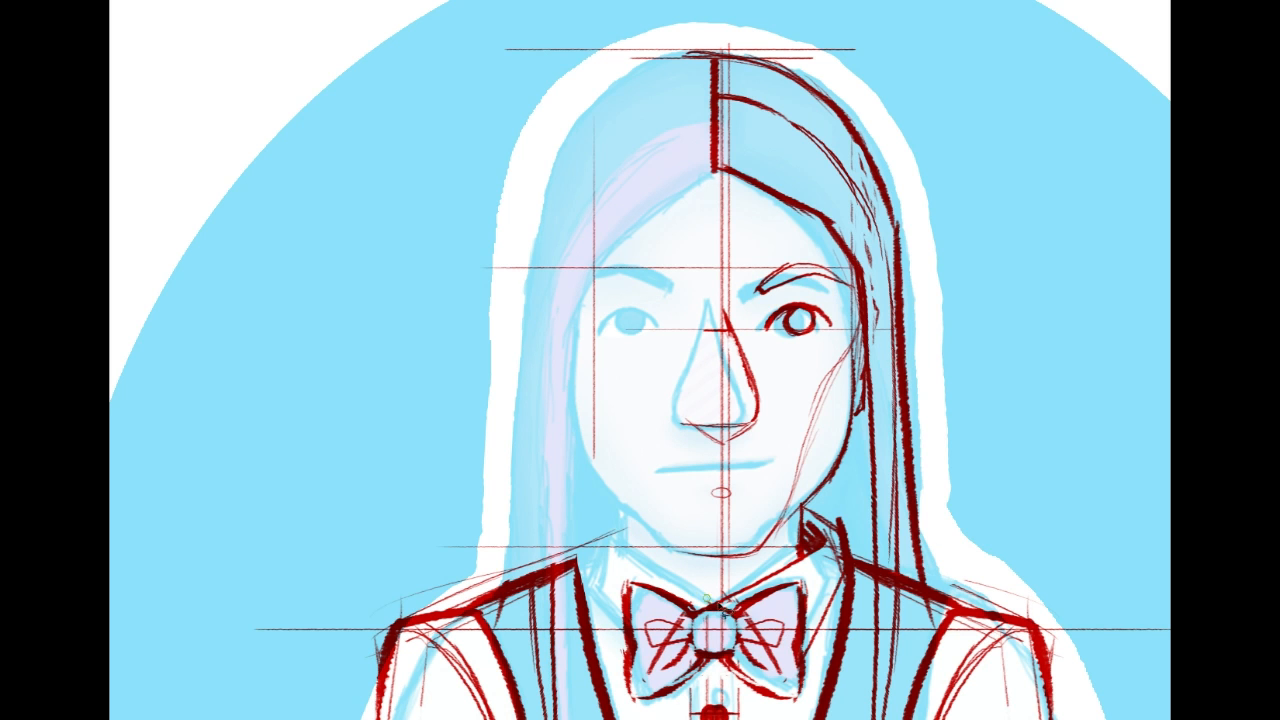
drag(752, 592, 810, 608)
mouse_move(892, 575)
mouse_down()
mouse_move(986, 443)
mouse_move(820, 23)
mouse_move(480, 386)
mouse_move(480, 478)
mouse_move(625, 525)
mouse_up()
drag(645, 543, 706, 602)
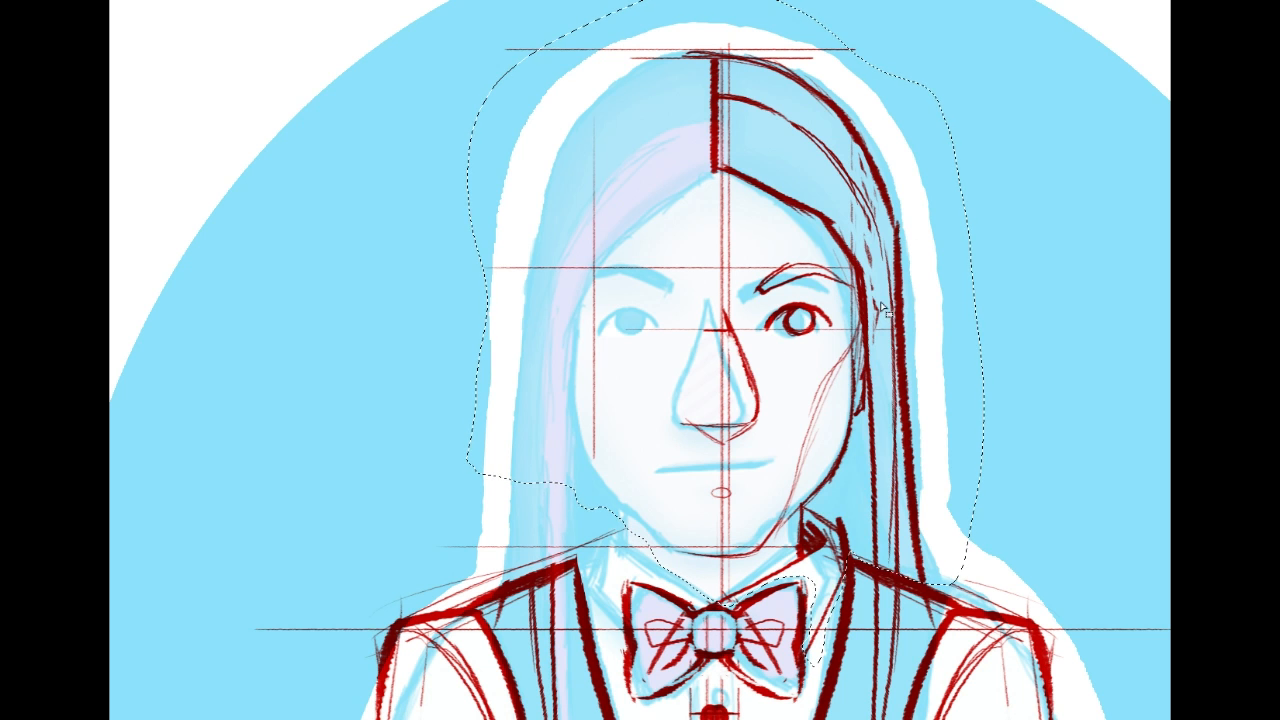
right_click(792, 311)
click(897, 451)
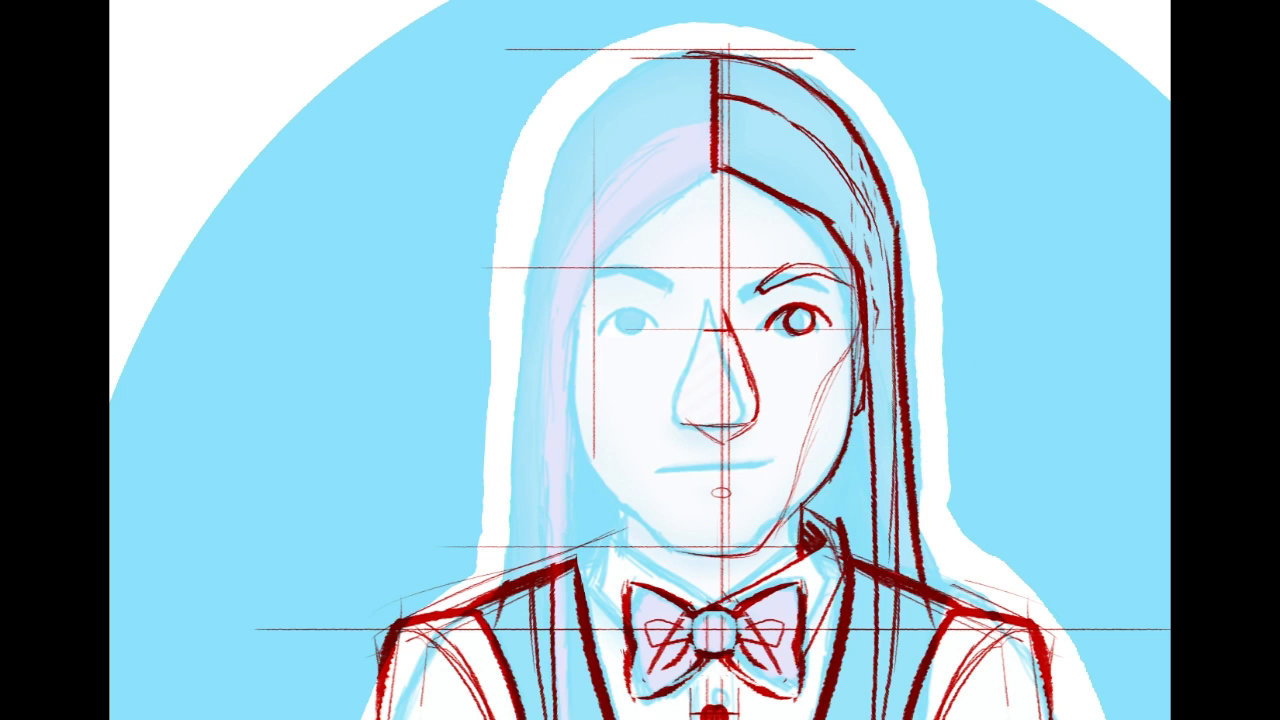
Step: Clear the red body sketch from view, show both head halves, and shift the right half slightly inward to narrow the face
key(Delete)
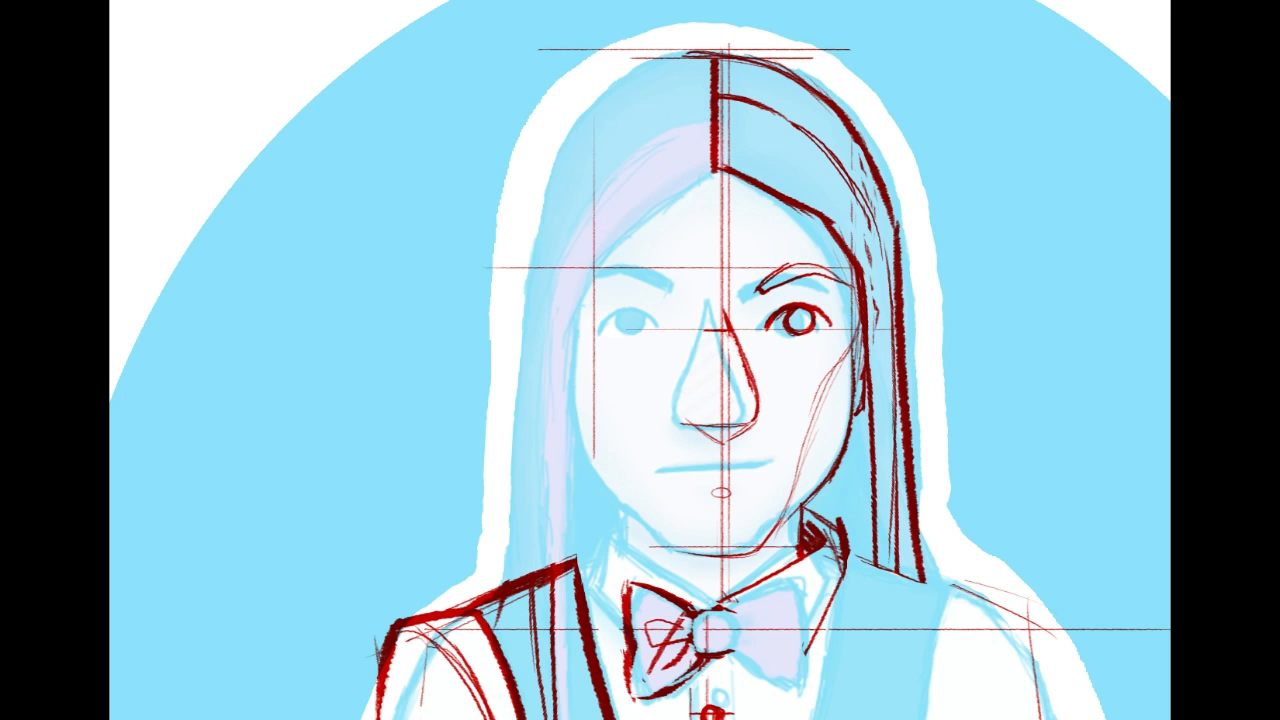
key(Delete)
key(ctrl+z)
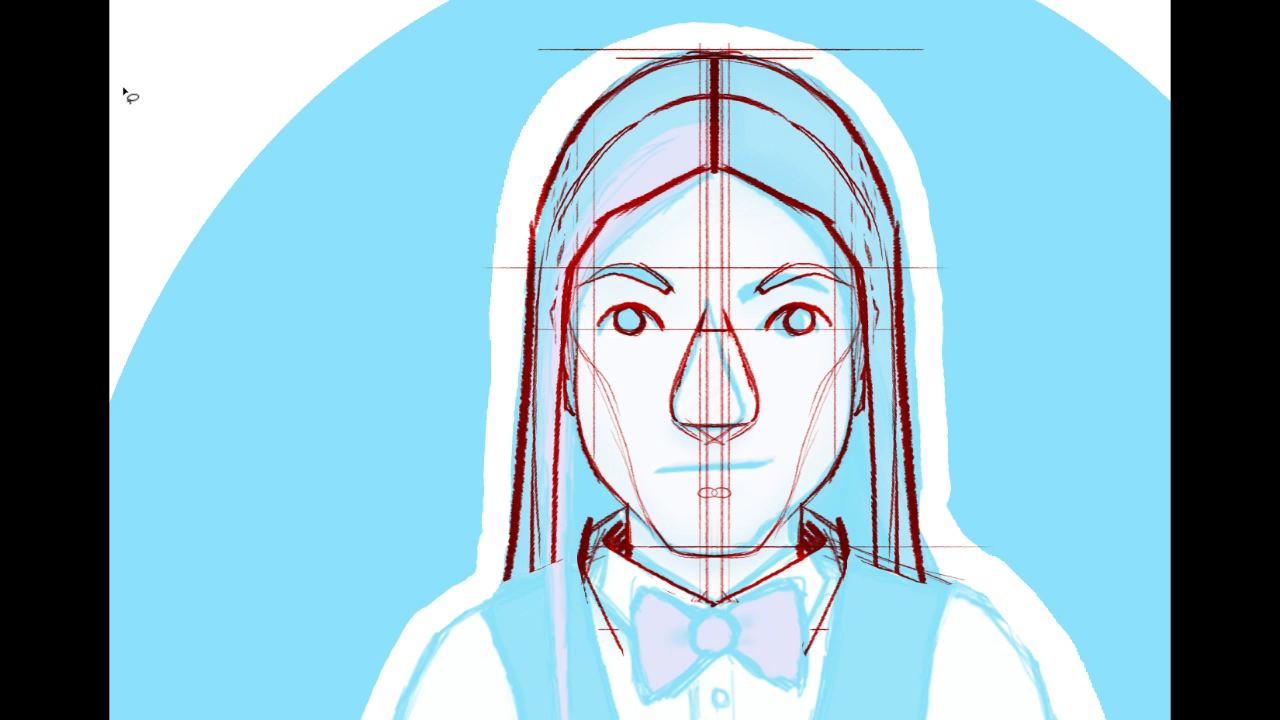
drag(928, 364, 910, 365)
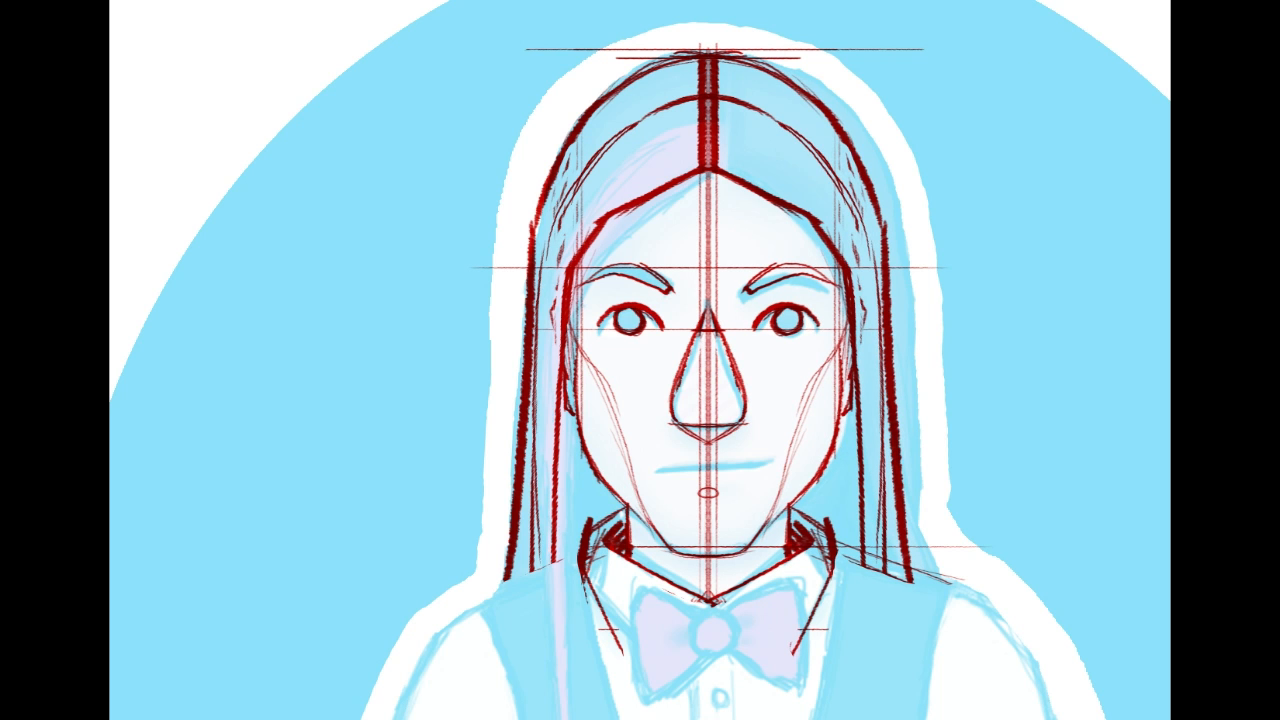
Step: Free-transform the head sketch: reduce its height, move it over the blue draft, spread its lower corners outward, and apply the transform
key(ctrl+comma)
key(ctrl+comma)
key(ctrl+t)
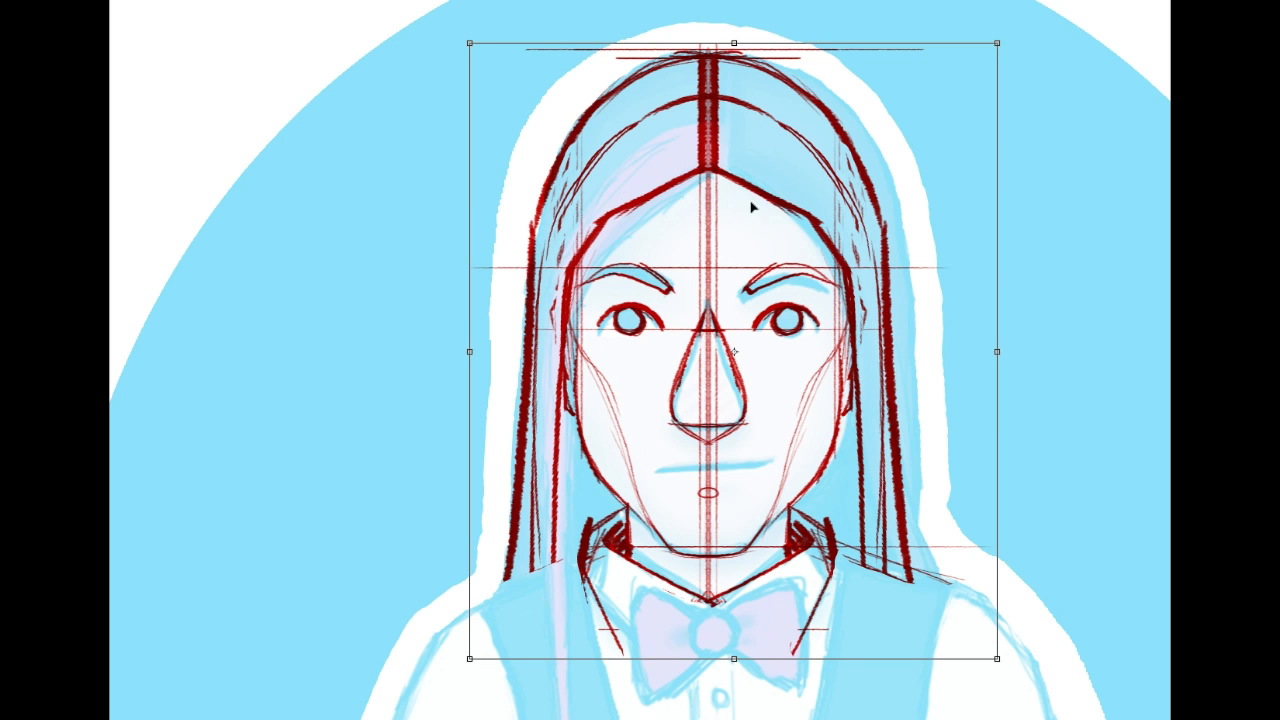
drag(734, 658, 734, 636)
mouse_move(790, 455)
mouse_down()
mouse_move(797, 433)
mouse_move(783, 462)
mouse_up()
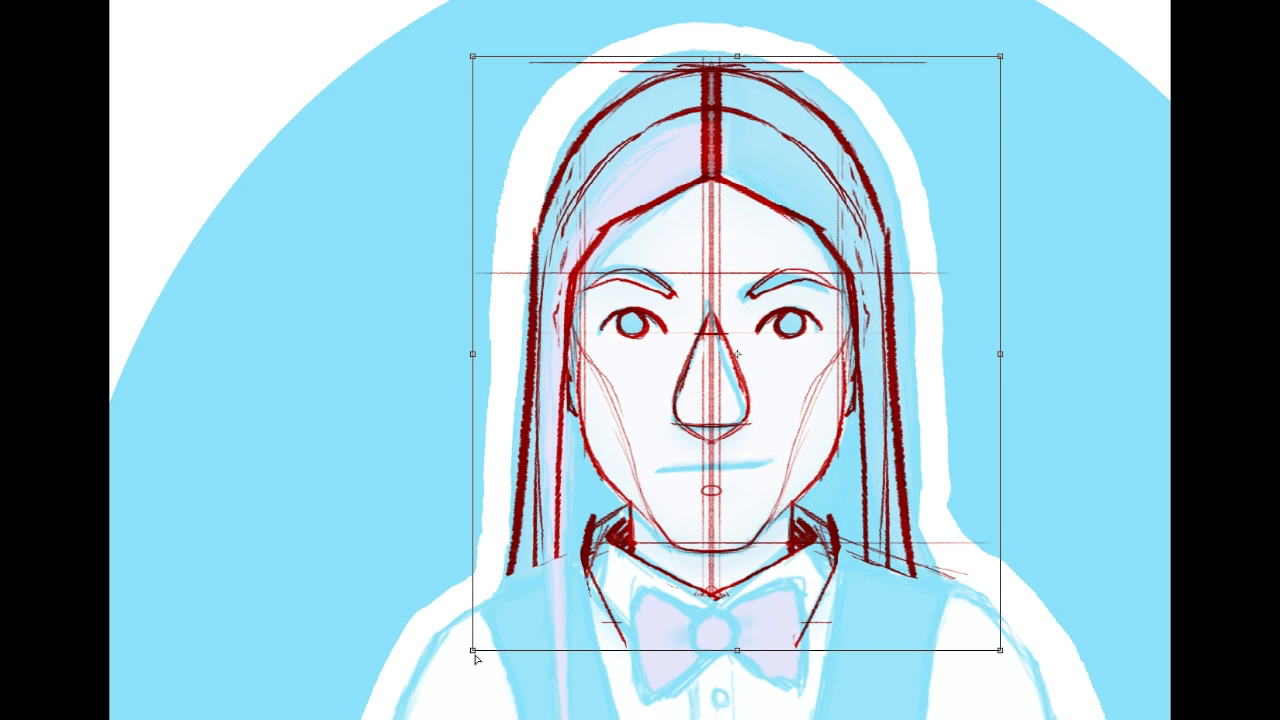
drag(470, 657, 465, 659)
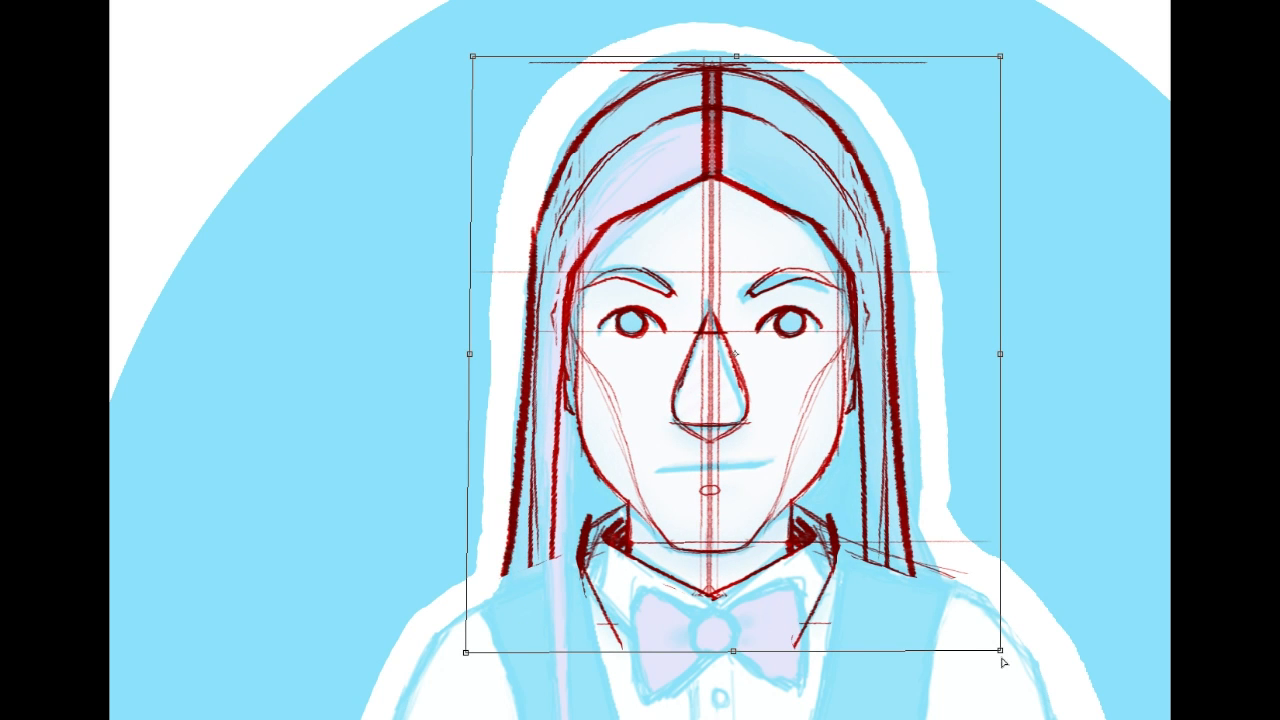
drag(1002, 653, 1006, 653)
key(Return)
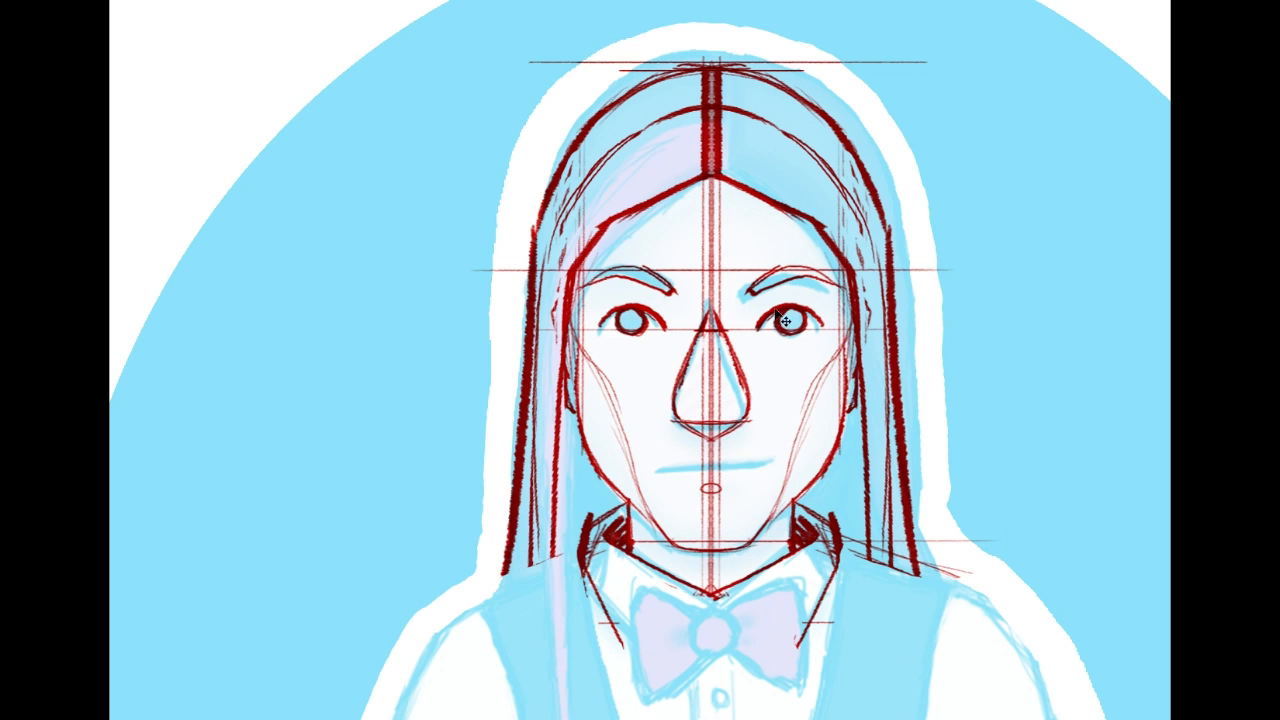
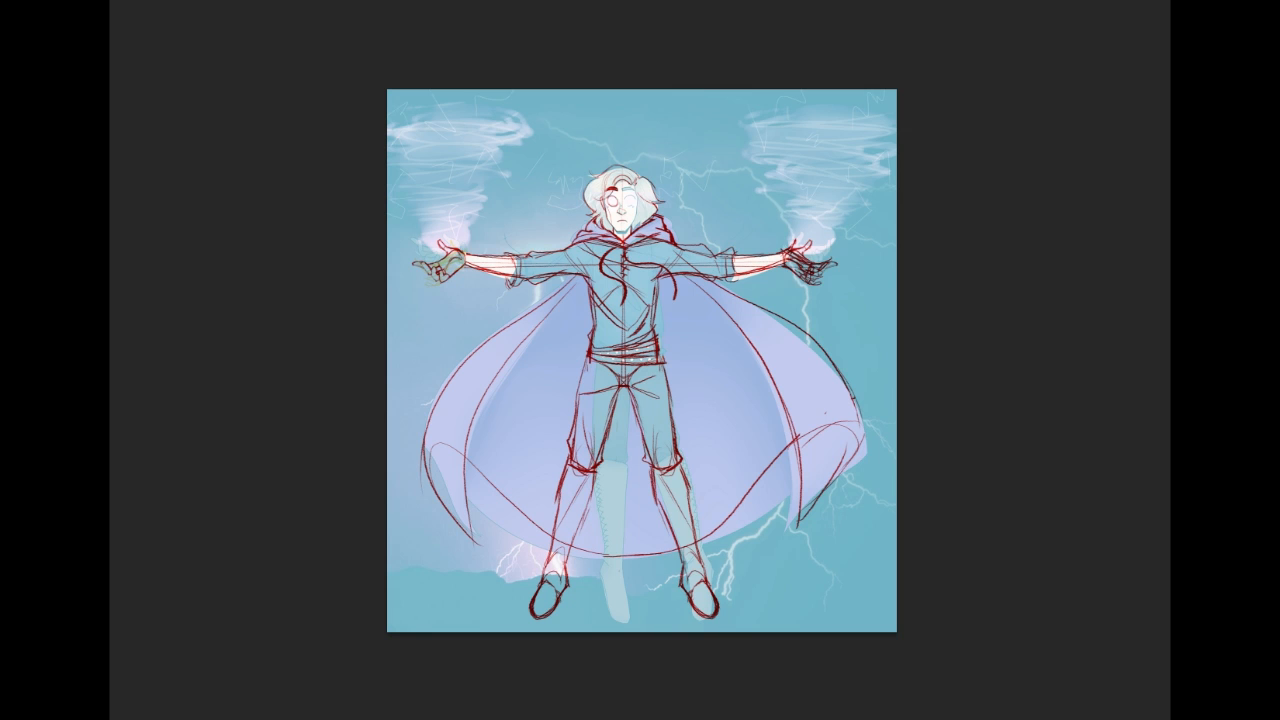
Step: Paint yellow over the caped figure's right-side hand to match the tint of the opposite hand
drag(800, 250, 828, 280)
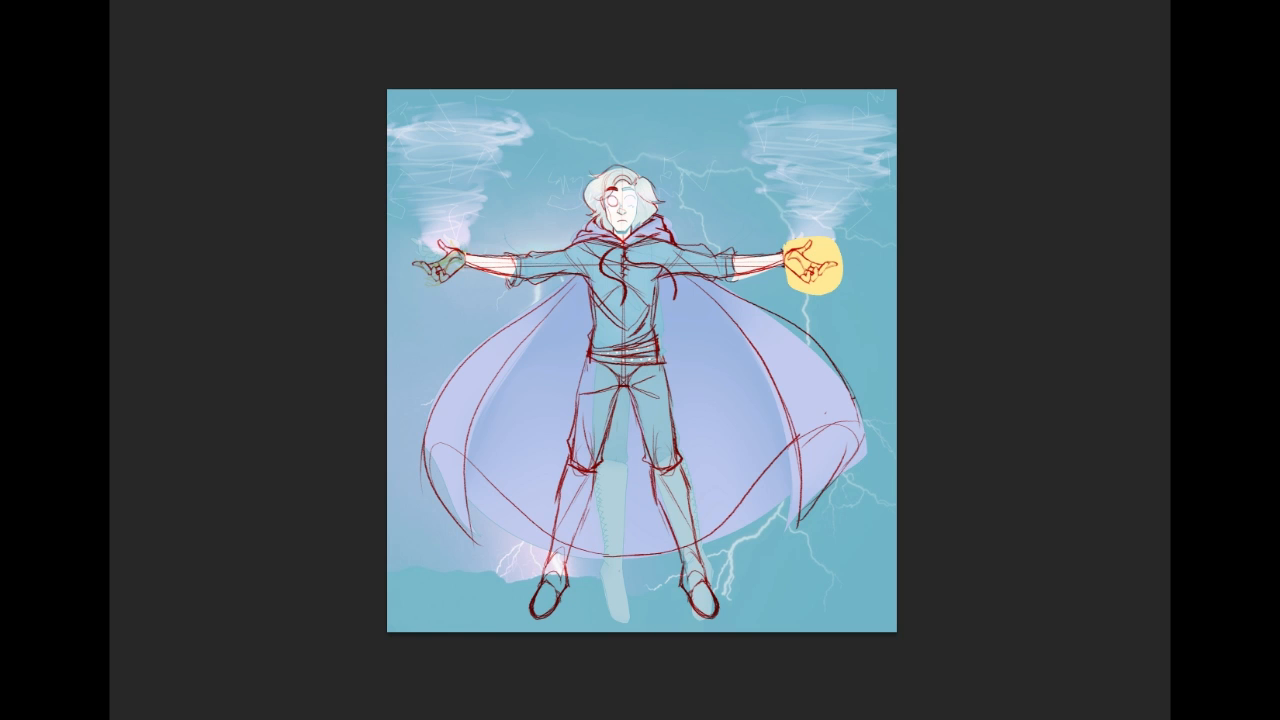
key(ctrl+z)
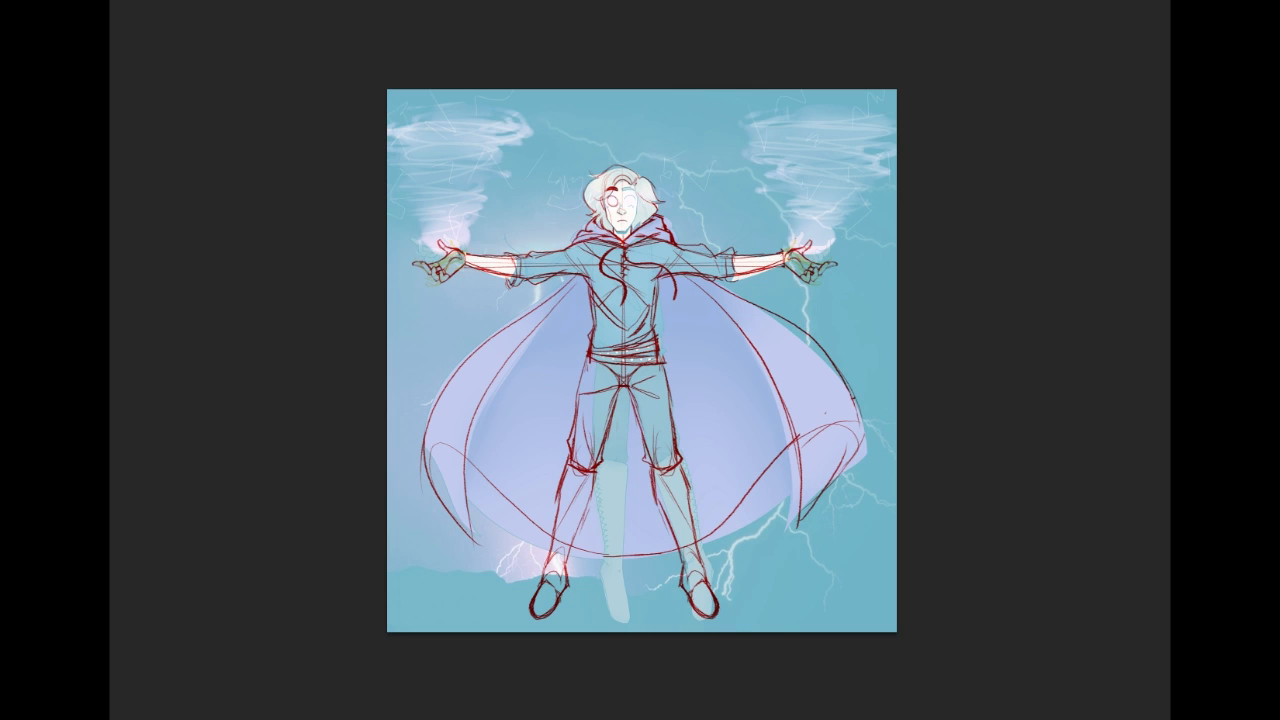
Step: Scale both hands of the caped figure down slightly with Free Transform, realign them with the wrists, and apply the transform
key(ctrl+t)
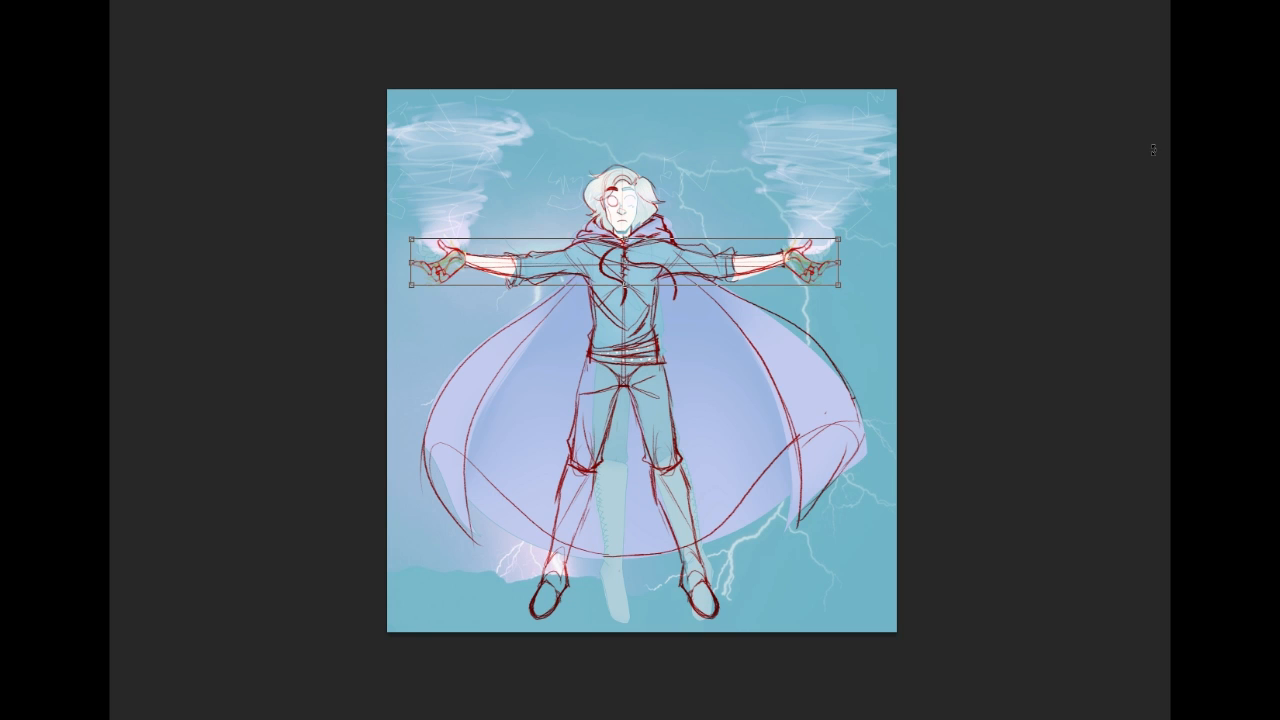
drag(607, 274, 790, 210)
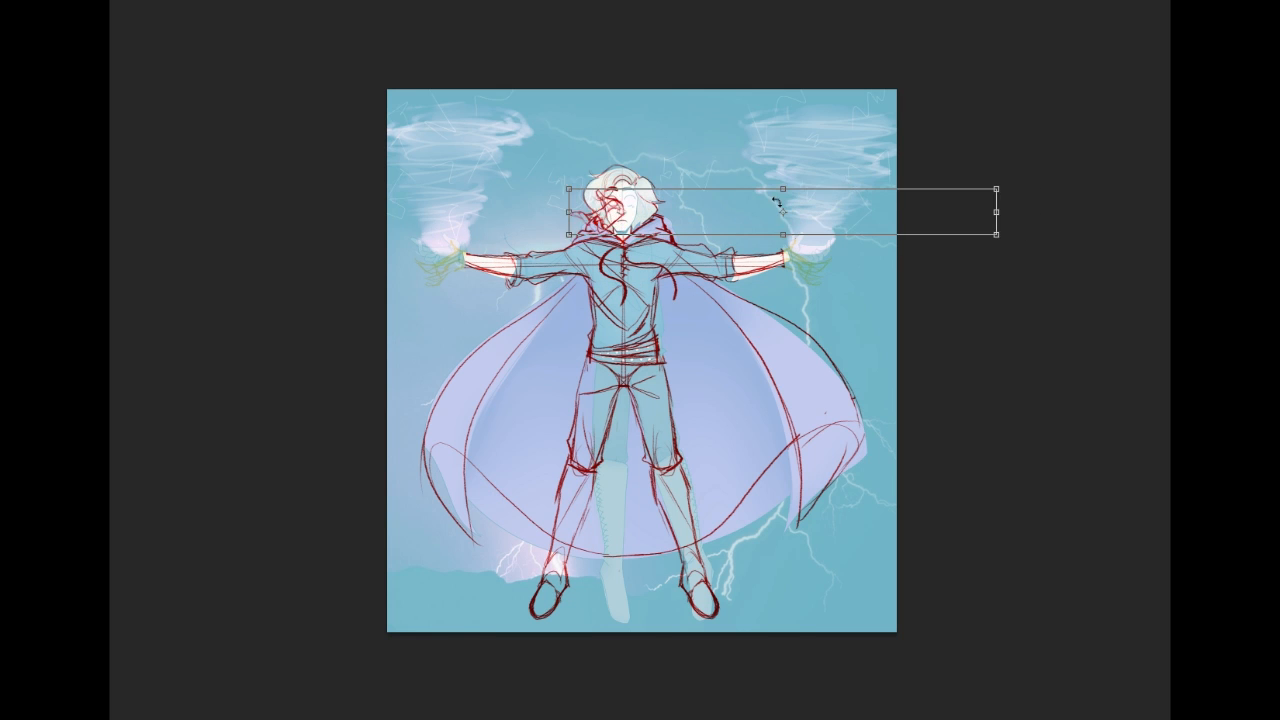
key(ctrl+z)
drag(842, 242, 826, 244)
drag(747, 266, 742, 264)
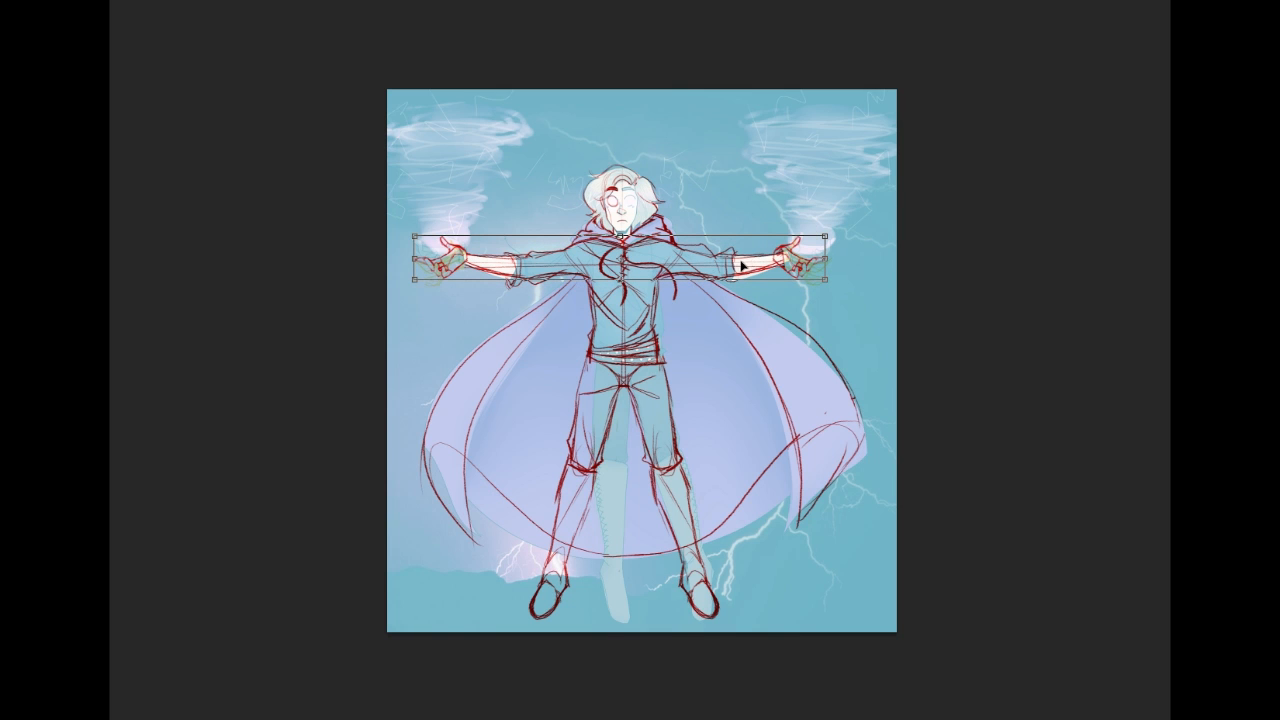
key(Return)
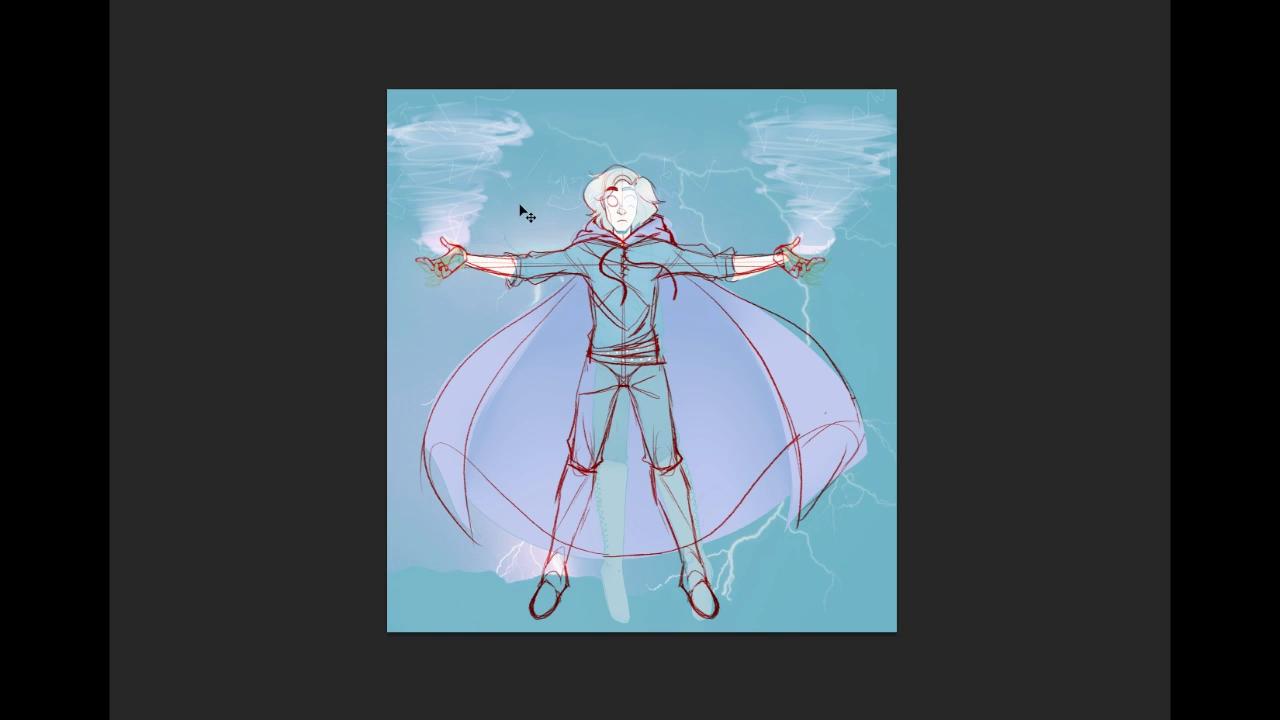
Step: Nudge both hands down onto the wrists and shift the right-side hand slightly outward to fit its forearm
key(Down)
key(Down)
key(Down)
key(Down)
key(Down)
key(Up)
key(Up)
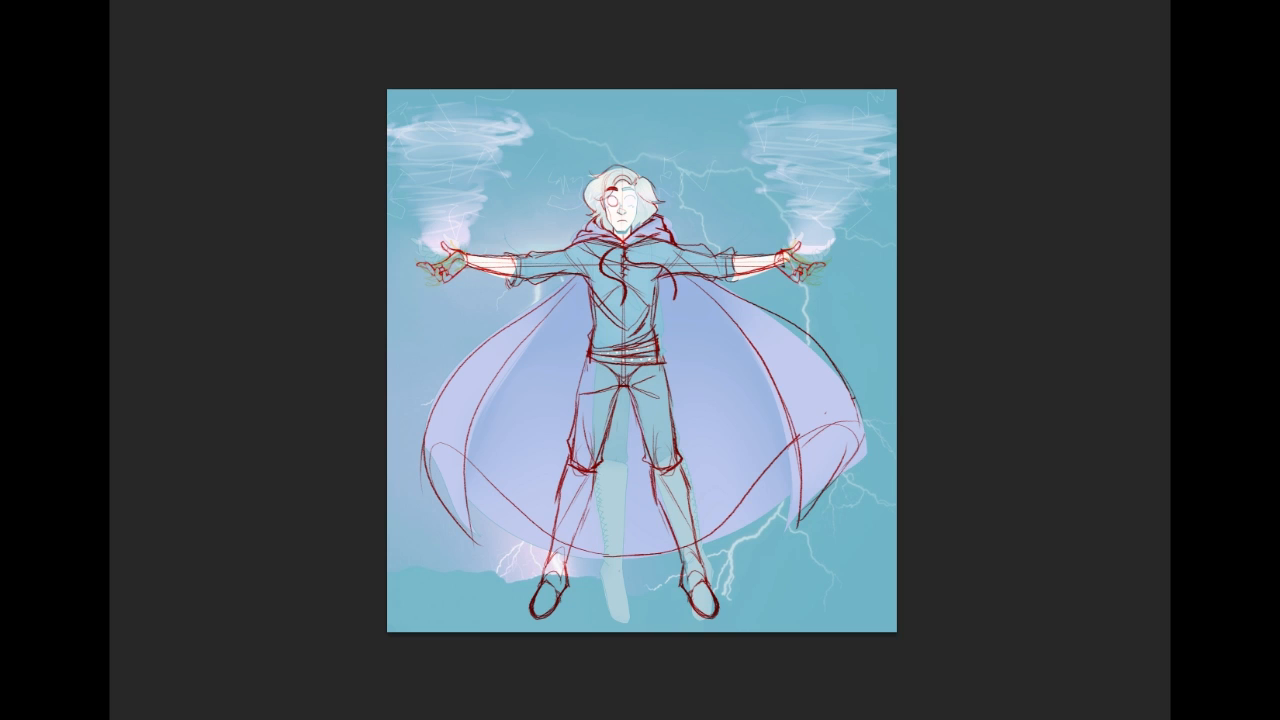
mouse_move(765, 249)
mouse_down()
mouse_move(851, 293)
mouse_move(763, 257)
mouse_move(805, 264)
mouse_up()
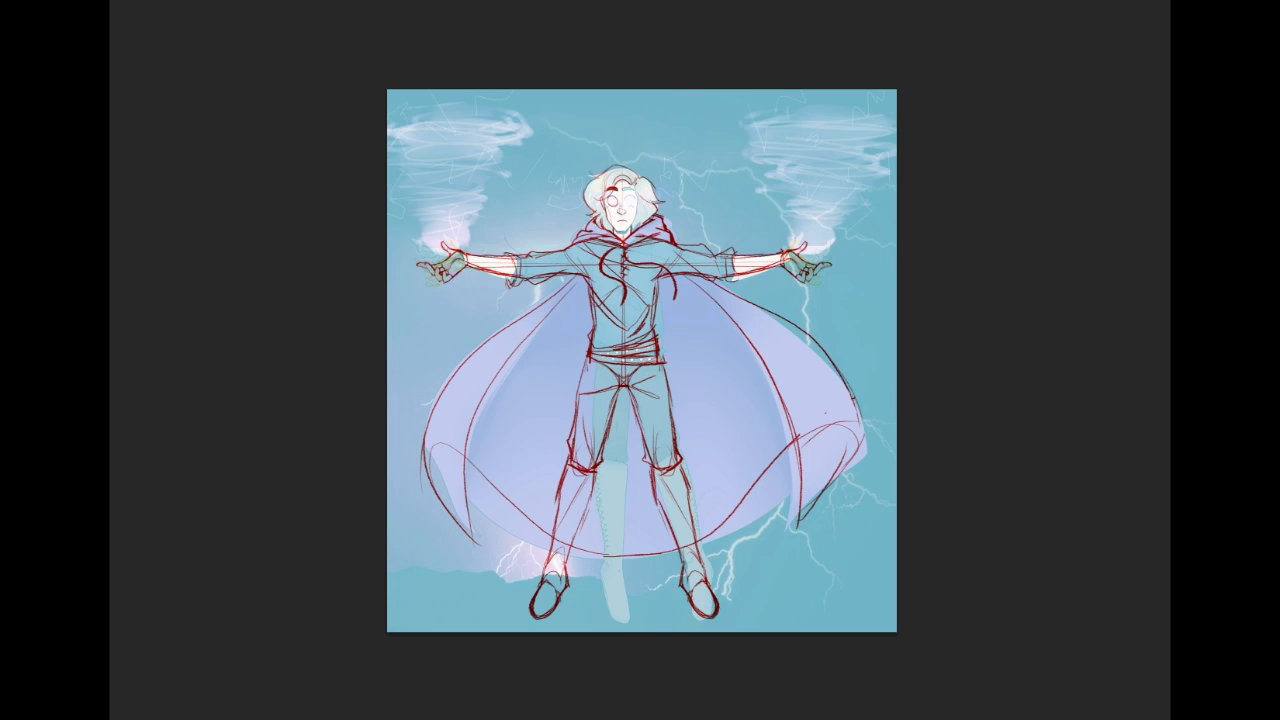
key(ctrl+z)
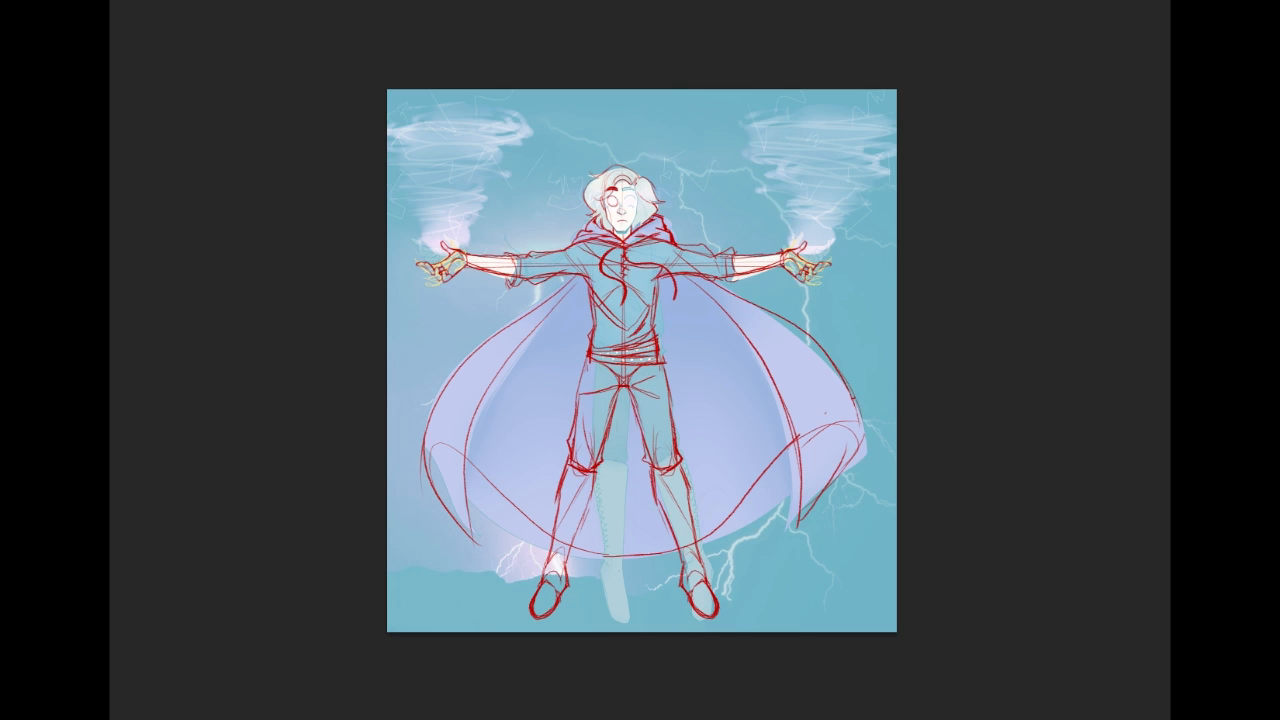
key(ctrl+z)
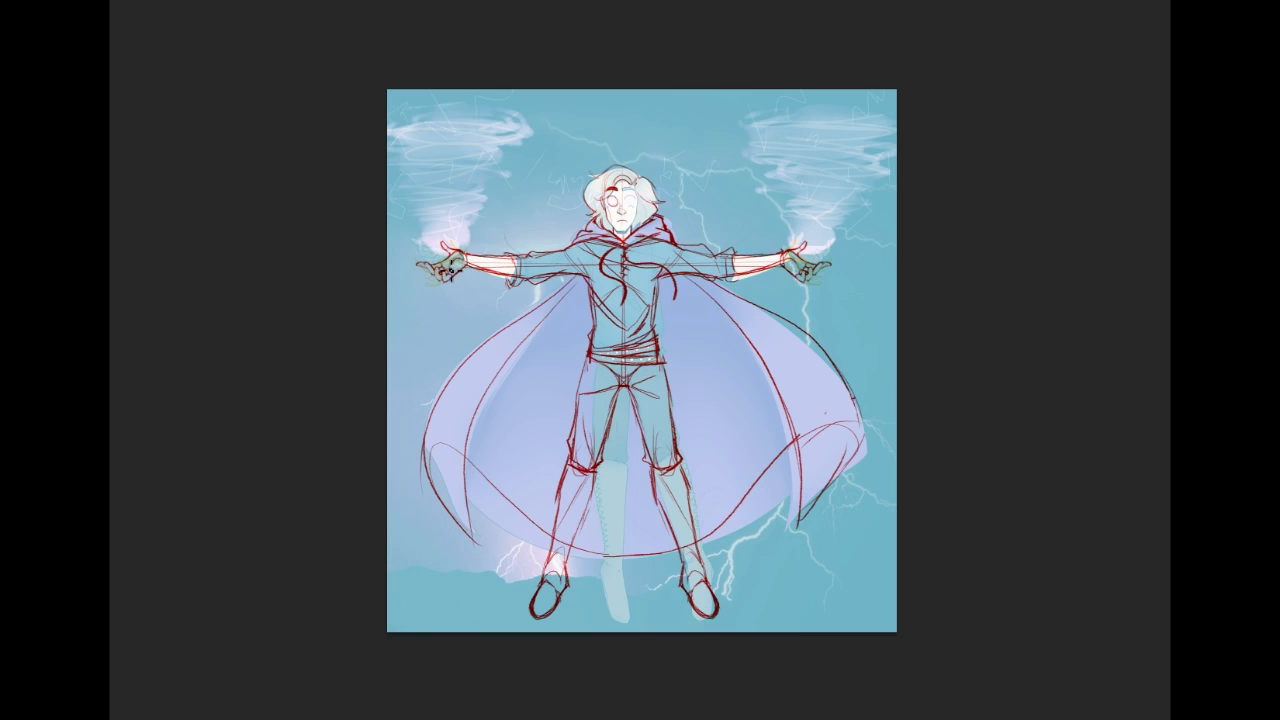
Step: Sketch thin blue swirling arcs and ellipses over the left whirlwind, from the hand up to the canvas corner
drag(408, 262, 520, 174)
key(ctrl+z)
drag(421, 262, 540, 164)
drag(425, 250, 515, 168)
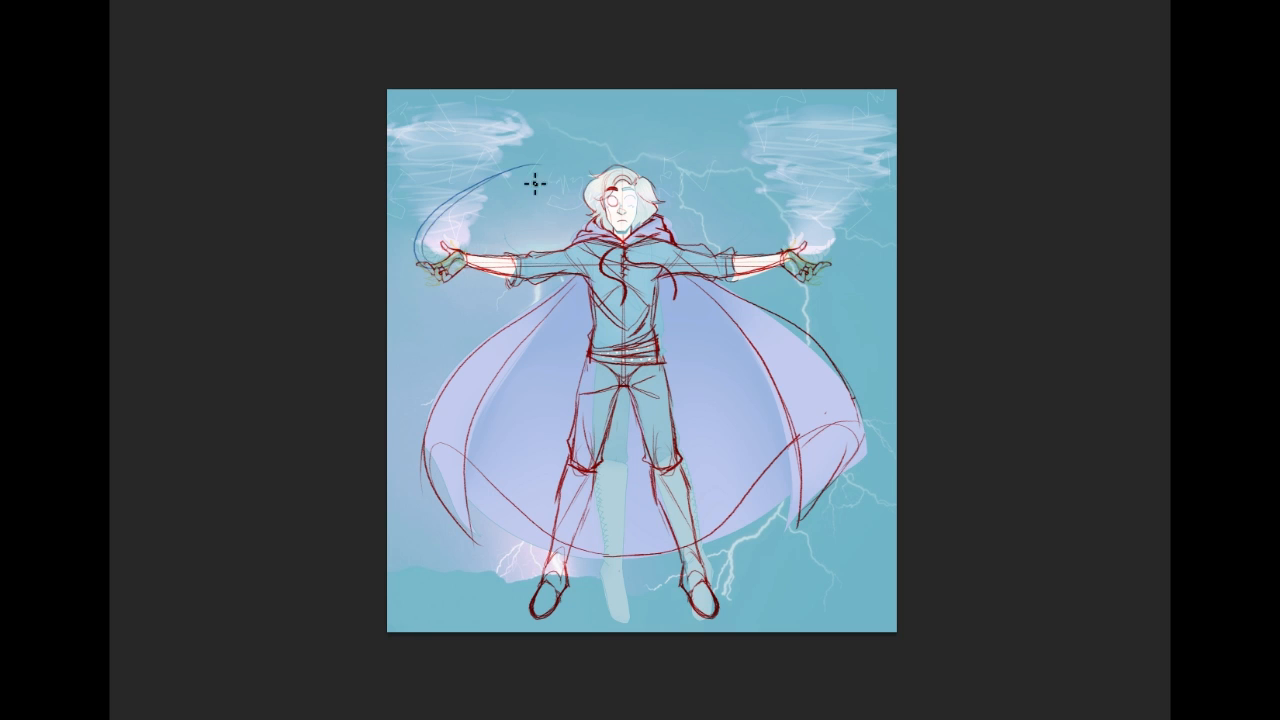
mouse_move(436, 242)
mouse_down()
mouse_move(494, 221)
mouse_move(414, 223)
mouse_move(426, 224)
mouse_move(486, 89)
mouse_up()
drag(388, 162, 464, 89)
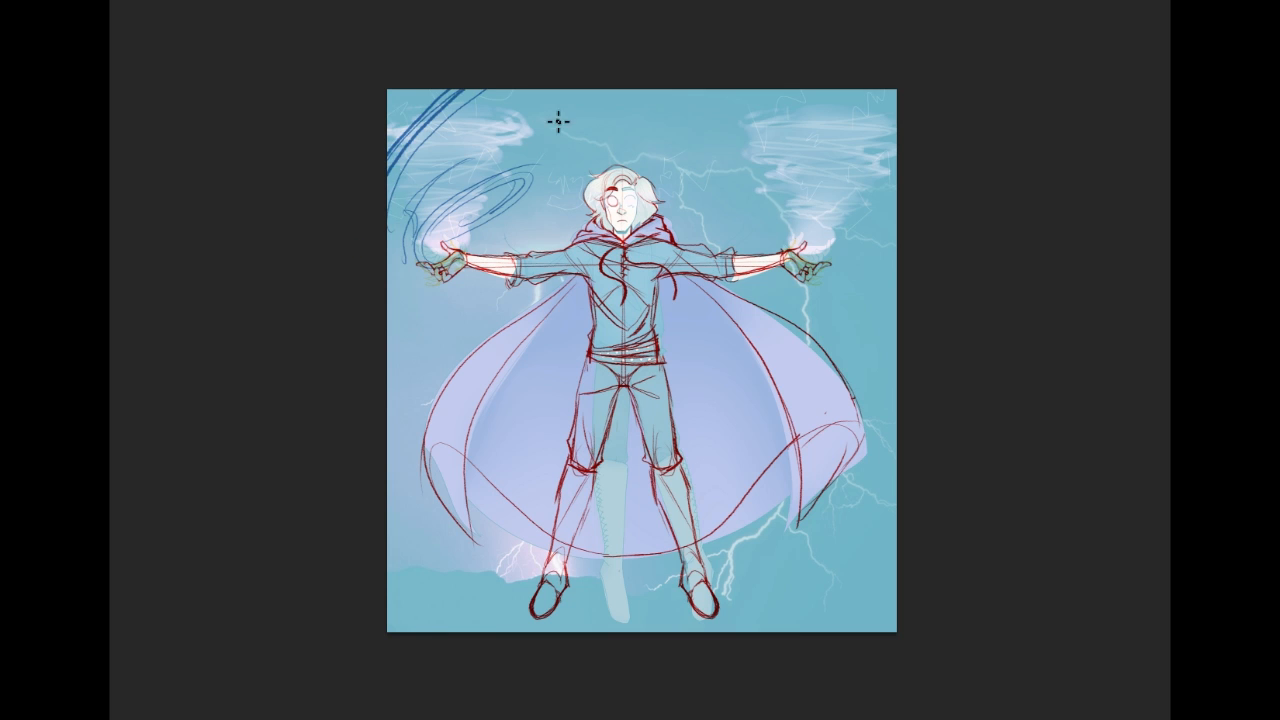
key(ctrl+z)
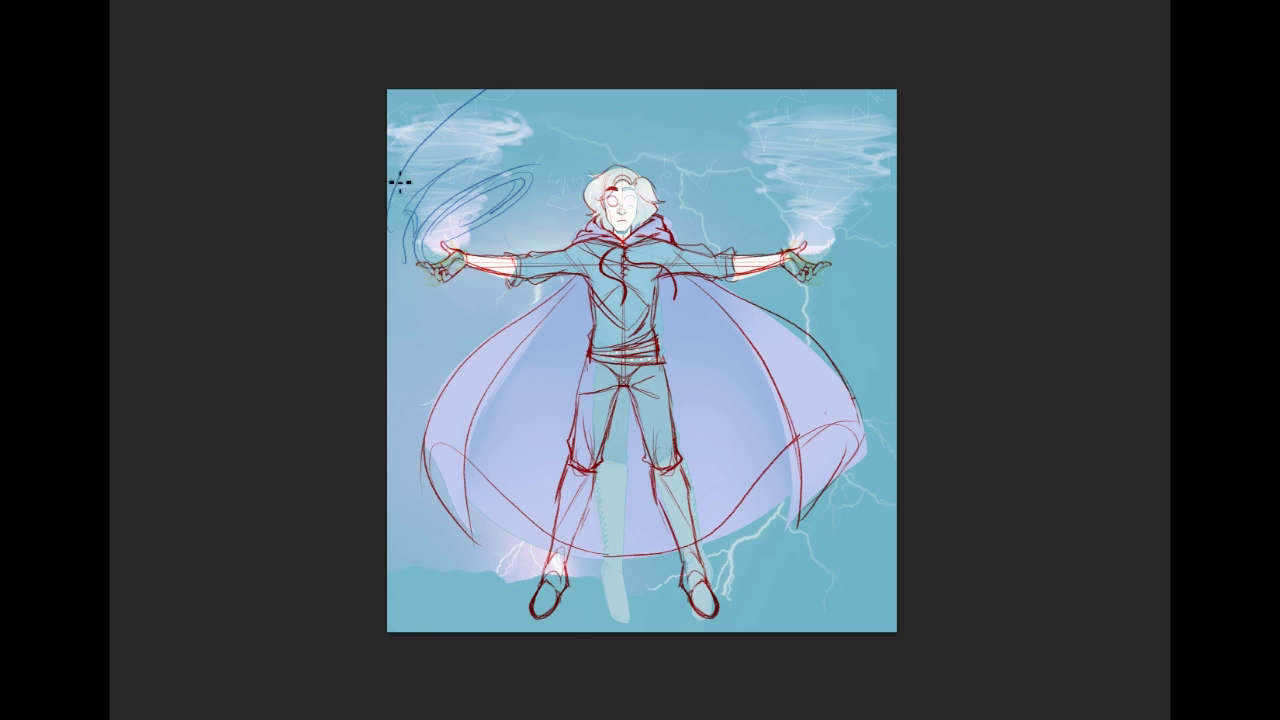
Step: Strengthen the left whirlwind with thick blue curved strokes sweeping from the upper canvas corner down to the hand
drag(388, 156, 446, 89)
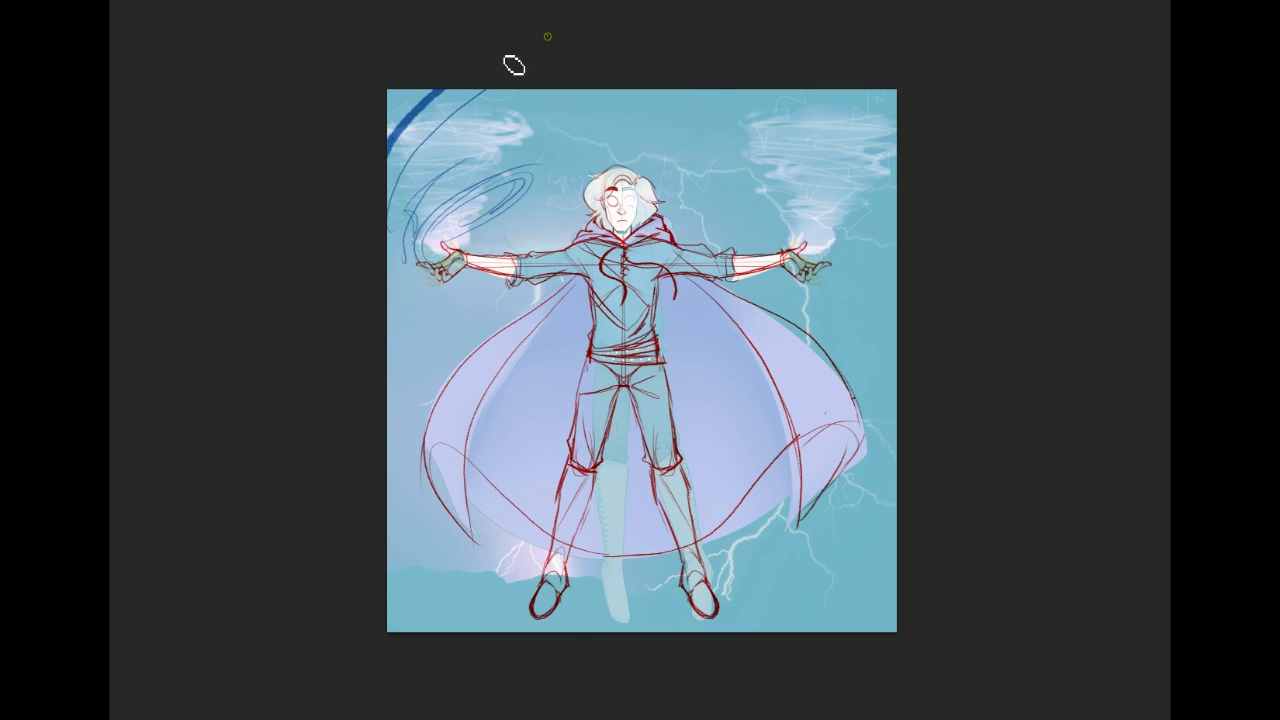
mouse_move(389, 127)
mouse_down()
mouse_move(511, 134)
mouse_move(523, 96)
mouse_move(482, 113)
mouse_move(505, 89)
mouse_up()
mouse_move(521, 93)
mouse_down()
mouse_move(541, 166)
mouse_move(388, 233)
mouse_up()
drag(519, 128, 497, 134)
mouse_move(389, 252)
mouse_down()
mouse_move(501, 117)
mouse_move(438, 159)
mouse_move(514, 111)
mouse_move(572, 103)
mouse_move(508, 132)
mouse_up()
mouse_move(405, 242)
mouse_down()
mouse_move(501, 223)
mouse_move(456, 231)
mouse_move(467, 243)
mouse_move(476, 233)
mouse_move(434, 251)
mouse_move(450, 269)
mouse_move(504, 235)
mouse_move(527, 187)
mouse_up()
key(ctrl+z)
Step: Draw blue rings around the left-side wrist and forearm of the caped figure
mouse_move(460, 244)
mouse_down()
mouse_move(440, 300)
mouse_move(473, 317)
mouse_up()
key(ctrl+z)
mouse_move(459, 260)
mouse_down()
mouse_move(495, 283)
mouse_move(496, 259)
mouse_move(480, 305)
mouse_up()
key(ctrl+z)
mouse_move(499, 262)
mouse_down()
mouse_move(486, 290)
mouse_move(505, 267)
mouse_move(487, 292)
mouse_move(534, 284)
mouse_up()
drag(541, 241, 539, 284)
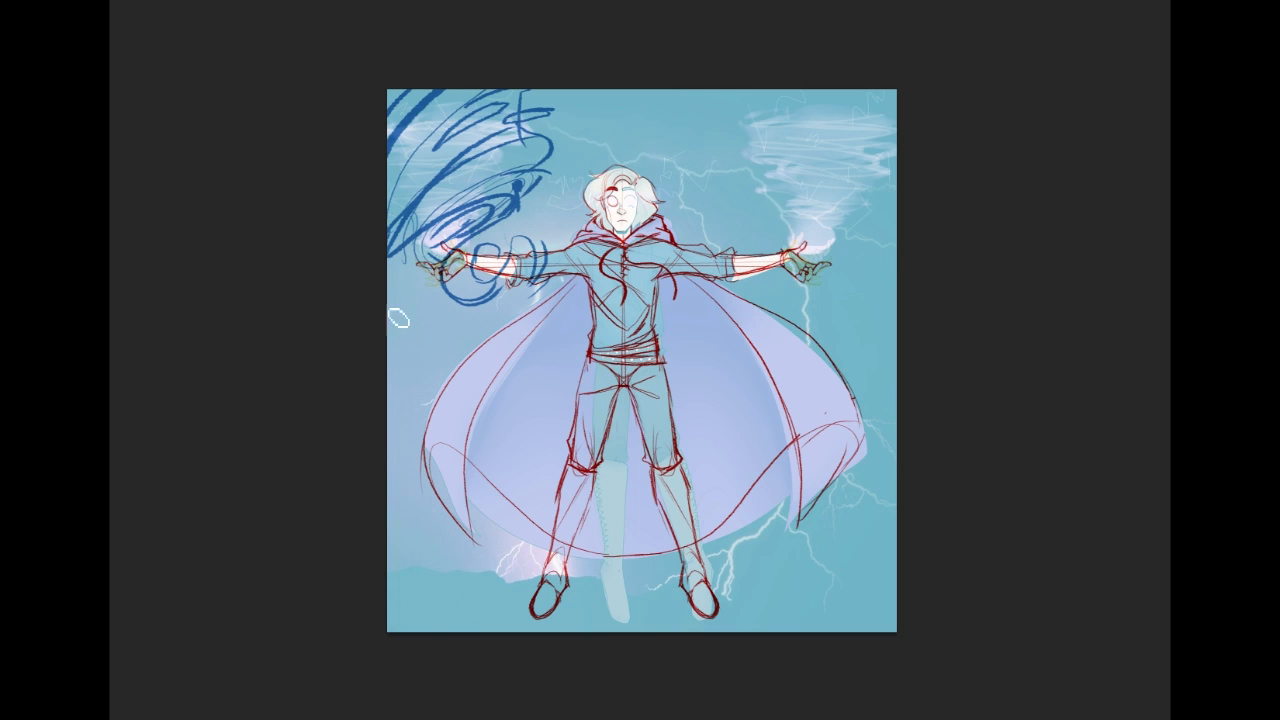
Step: Try wide blue arcs sweeping around the figure across the cape and legs, and undo them
mouse_move(399, 285)
mouse_down()
mouse_move(564, 443)
mouse_move(658, 393)
mouse_up()
key(ctrl+z)
mouse_move(400, 222)
mouse_down()
mouse_move(575, 490)
mouse_move(700, 440)
mouse_up()
key(ctrl+z)
mouse_move(390, 258)
mouse_down()
mouse_move(412, 228)
mouse_move(612, 408)
mouse_up()
key(ctrl+z)
mouse_move(396, 256)
mouse_down()
mouse_move(441, 376)
mouse_move(616, 456)
mouse_move(895, 258)
mouse_up()
mouse_move(893, 343)
mouse_down()
mouse_move(858, 404)
mouse_move(388, 438)
mouse_up()
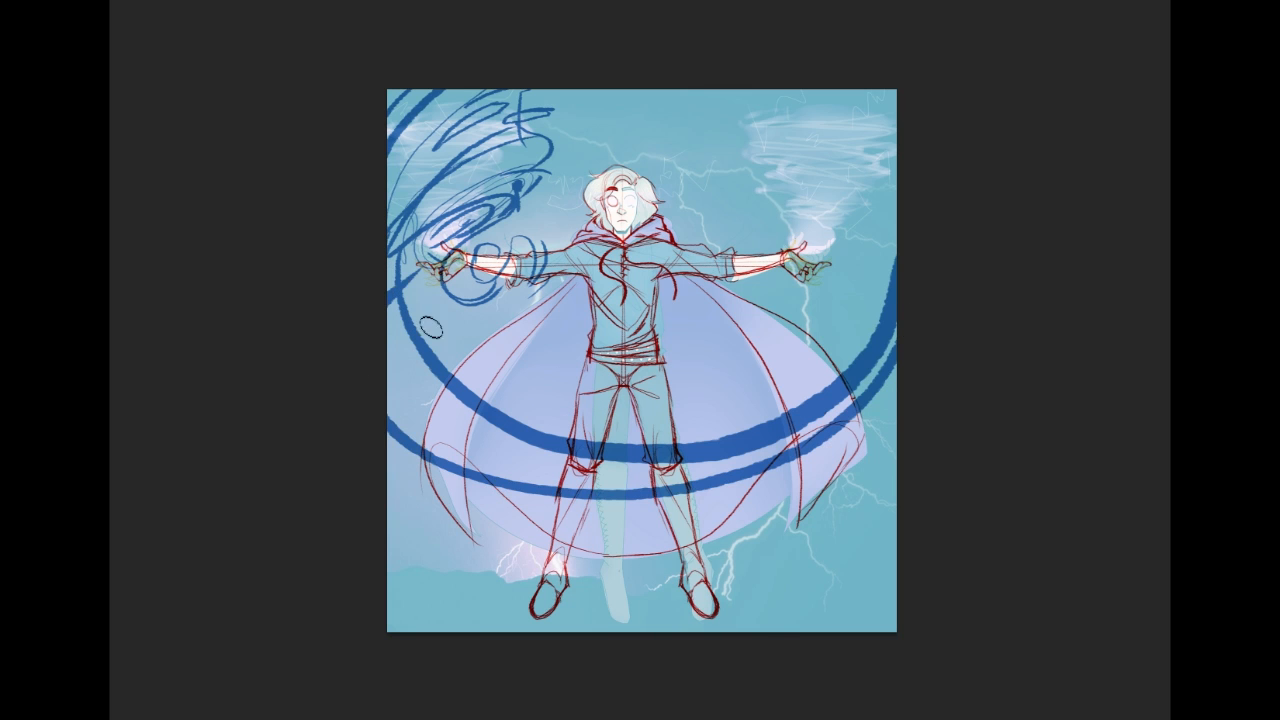
key(ctrl+z)
key(ctrl+z)
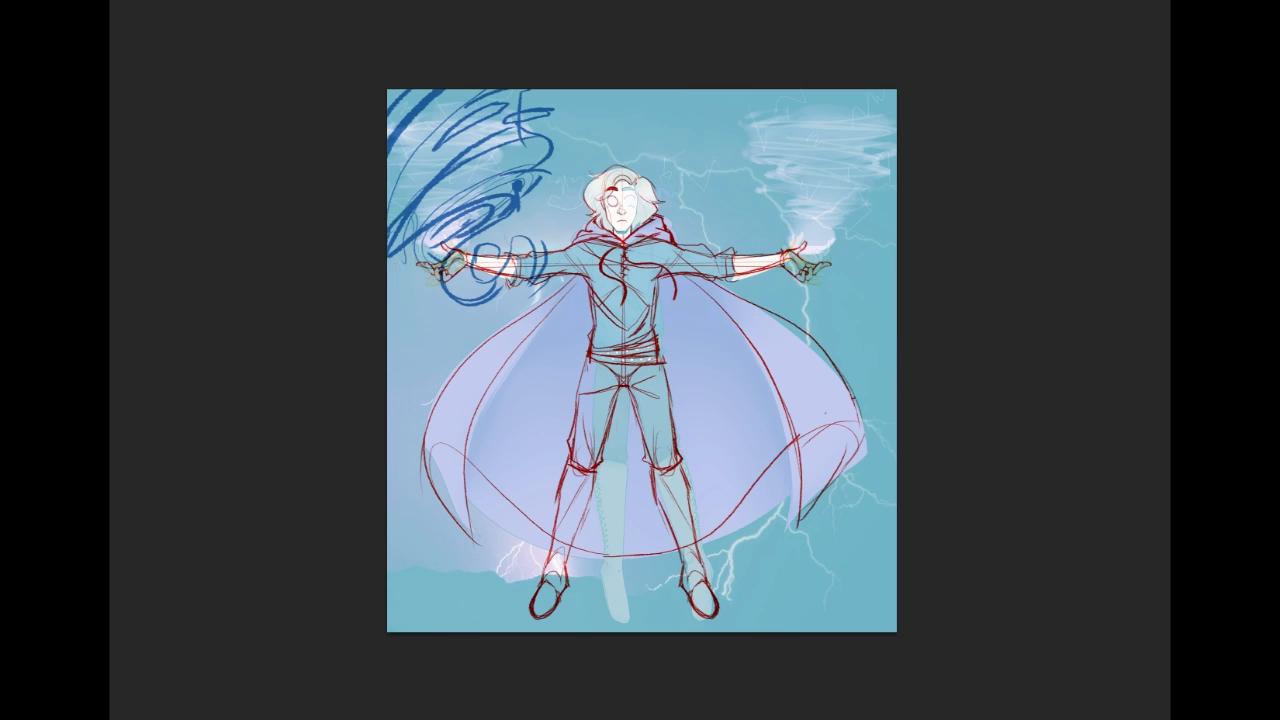
Step: Sketch a thick blue spiral over the right whirlwind, widening from the hand up to the upper canvas edge
mouse_move(785, 205)
mouse_down()
mouse_move(822, 233)
mouse_move(814, 210)
mouse_move(823, 234)
mouse_move(794, 220)
mouse_move(866, 222)
mouse_move(818, 207)
mouse_move(823, 224)
mouse_move(844, 165)
mouse_up()
key(ctrl+z)
mouse_move(789, 212)
mouse_down()
mouse_move(831, 166)
mouse_move(816, 181)
mouse_move(839, 206)
mouse_up()
key(ctrl+z)
mouse_move(786, 143)
mouse_down()
mouse_move(776, 166)
mouse_move(755, 138)
mouse_move(920, 195)
mouse_move(902, 173)
mouse_up()
mouse_move(830, 190)
mouse_down()
mouse_move(877, 238)
mouse_move(852, 259)
mouse_move(820, 247)
mouse_move(914, 237)
mouse_up()
mouse_move(870, 93)
mouse_down()
mouse_move(886, 130)
mouse_move(794, 98)
mouse_move(926, 122)
mouse_move(779, 89)
mouse_move(794, 125)
mouse_move(797, 98)
mouse_move(898, 105)
mouse_up()
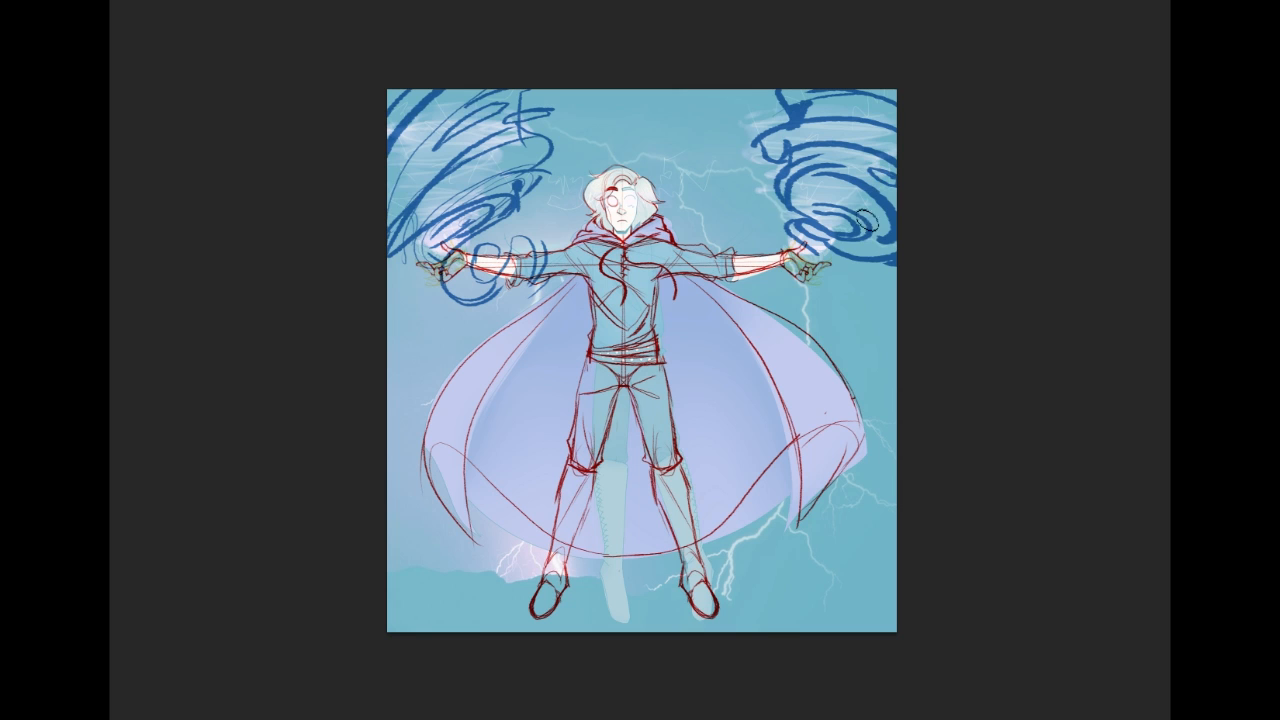
Step: Draw blue rings around the right-side forearm, scatter small loose circles near both whirlwinds, and extend the right swirl's inner edge
mouse_move(778, 242)
mouse_down()
mouse_move(775, 283)
mouse_move(747, 242)
mouse_move(756, 278)
mouse_up()
drag(853, 280, 860, 278)
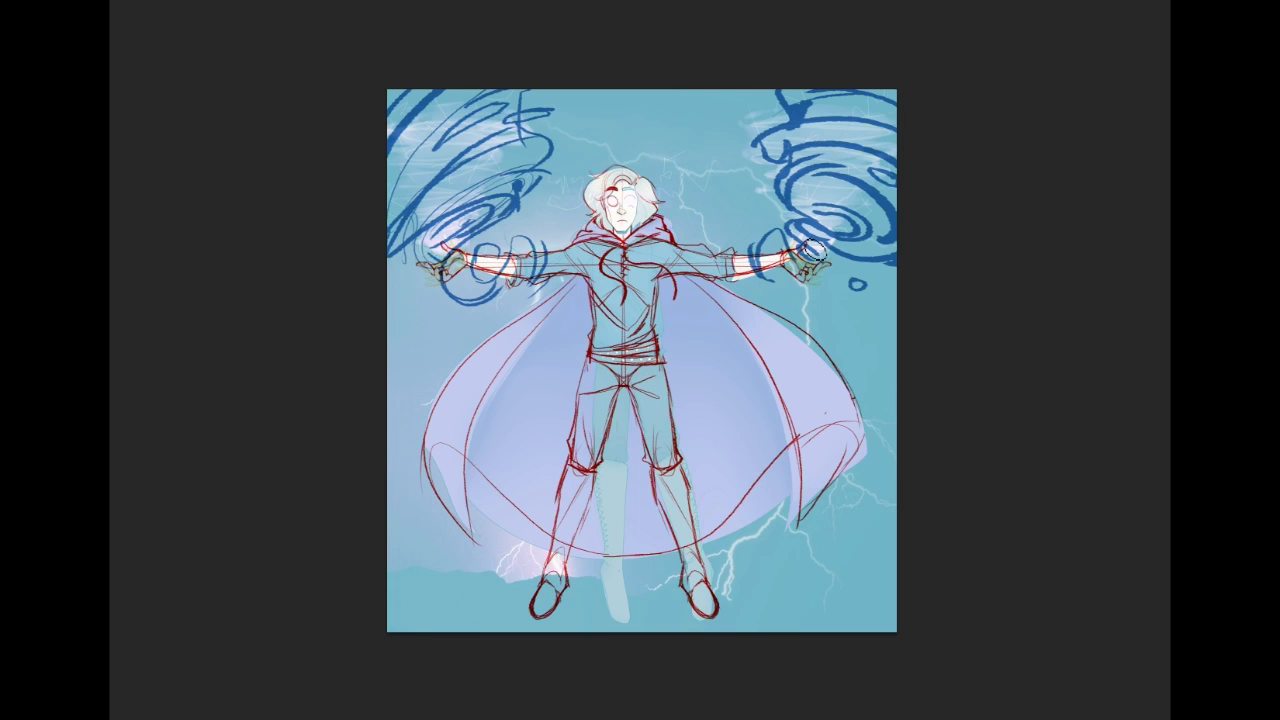
drag(744, 179, 756, 175)
drag(416, 279, 406, 291)
mouse_move(783, 140)
mouse_down()
mouse_move(750, 124)
mouse_move(806, 110)
mouse_up()
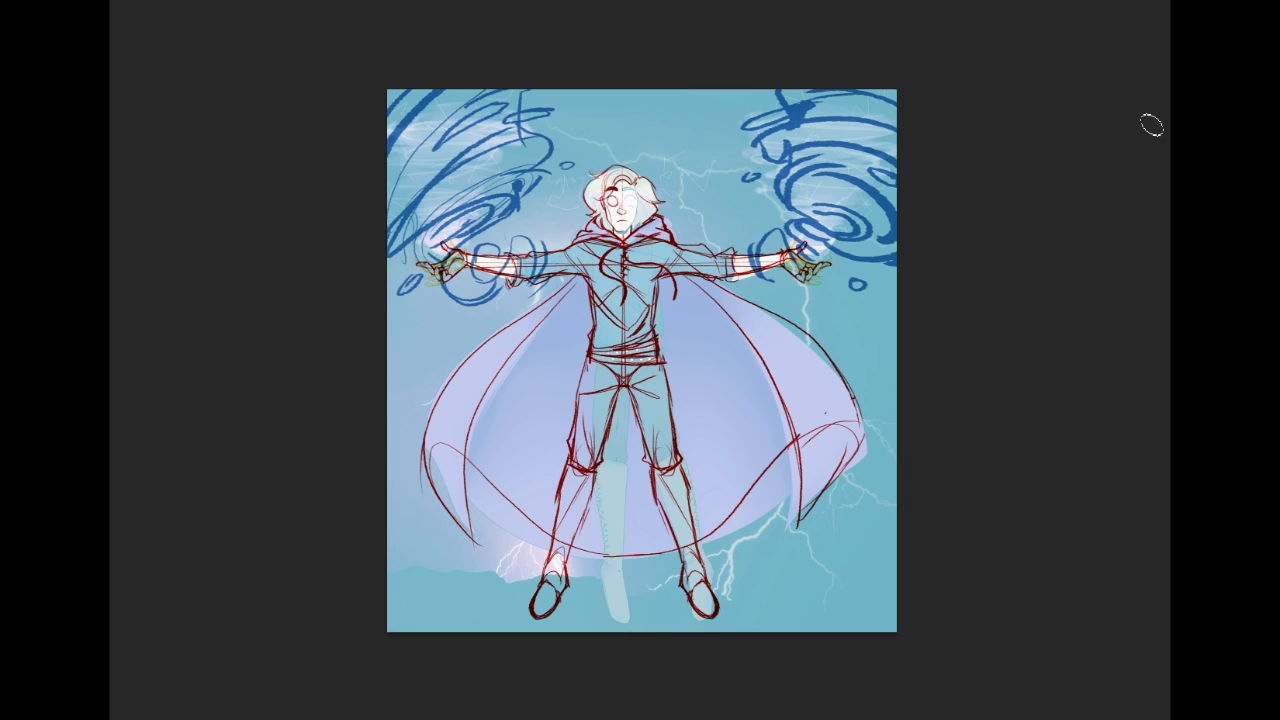
Step: Paint solid dark blue masses across both lower corners and the bottom of the canvas, rising along the right edge behind the cape
mouse_move(335, 368)
mouse_down()
mouse_move(380, 530)
mouse_move(410, 545)
mouse_up()
mouse_move(445, 591)
mouse_down()
mouse_move(487, 640)
mouse_move(424, 600)
mouse_move(375, 540)
mouse_move(392, 636)
mouse_move(445, 638)
mouse_move(475, 642)
mouse_up()
mouse_move(918, 288)
mouse_down()
mouse_move(851, 376)
mouse_move(872, 460)
mouse_move(779, 561)
mouse_move(850, 482)
mouse_move(785, 475)
mouse_move(787, 455)
mouse_move(771, 477)
mouse_move(761, 586)
mouse_move(781, 550)
mouse_move(792, 556)
mouse_move(885, 372)
mouse_move(880, 335)
mouse_move(846, 530)
mouse_move(776, 605)
mouse_move(711, 557)
mouse_move(750, 546)
mouse_move(716, 594)
mouse_move(678, 594)
mouse_up()
mouse_move(667, 603)
mouse_down()
mouse_move(510, 648)
mouse_move(477, 655)
mouse_up()
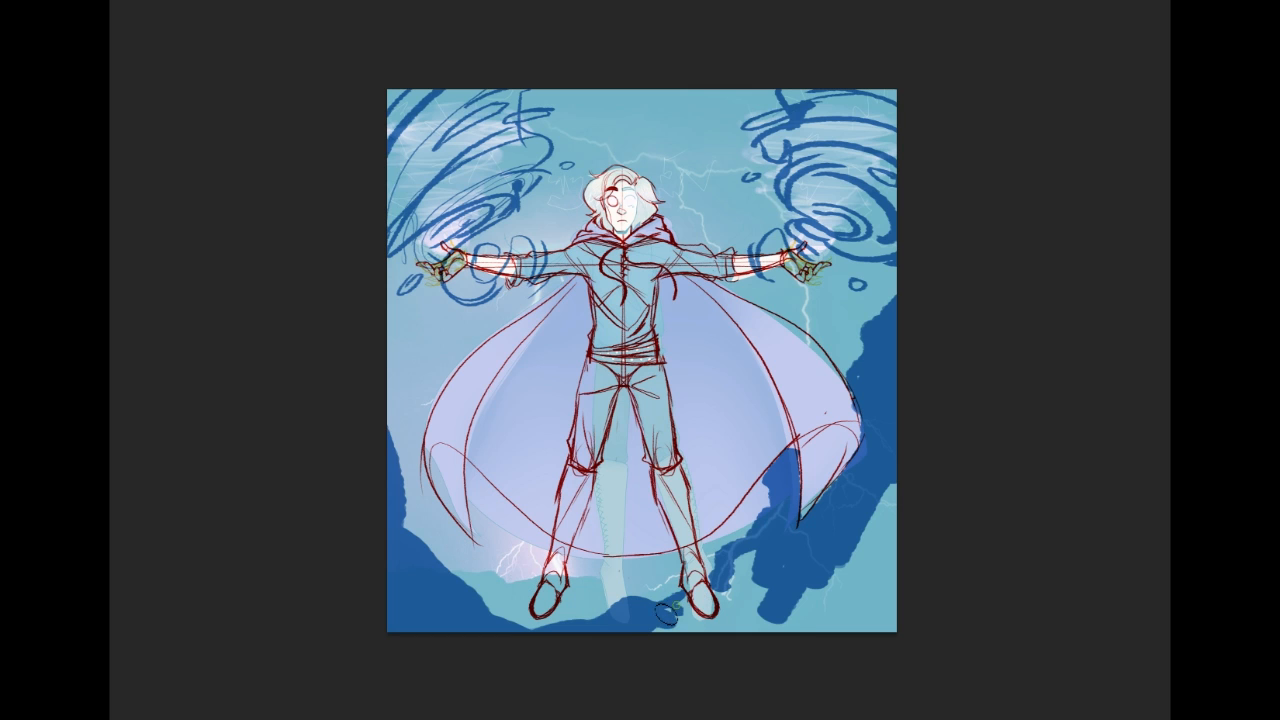
mouse_move(687, 622)
mouse_down()
mouse_move(731, 632)
mouse_move(720, 583)
mouse_move(754, 566)
mouse_move(764, 605)
mouse_move(835, 603)
mouse_move(918, 547)
mouse_move(888, 631)
mouse_move(851, 576)
mouse_move(892, 489)
mouse_move(772, 636)
mouse_move(814, 623)
mouse_up()
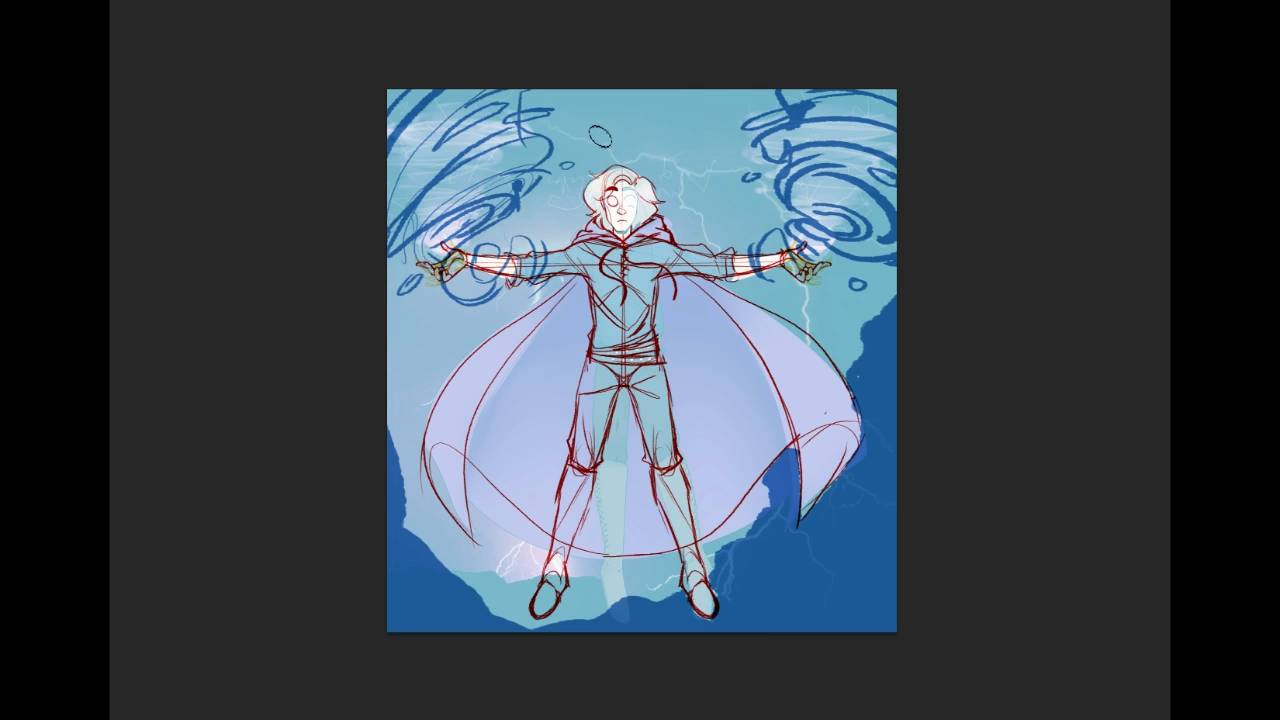
Step: Paint pale yellow lightning bolts from the upper edge to the head, from the left-side arm to the canvas edge, and beside the left-side foot
mouse_move(715, 91)
mouse_down()
mouse_move(651, 132)
mouse_move(644, 168)
mouse_up()
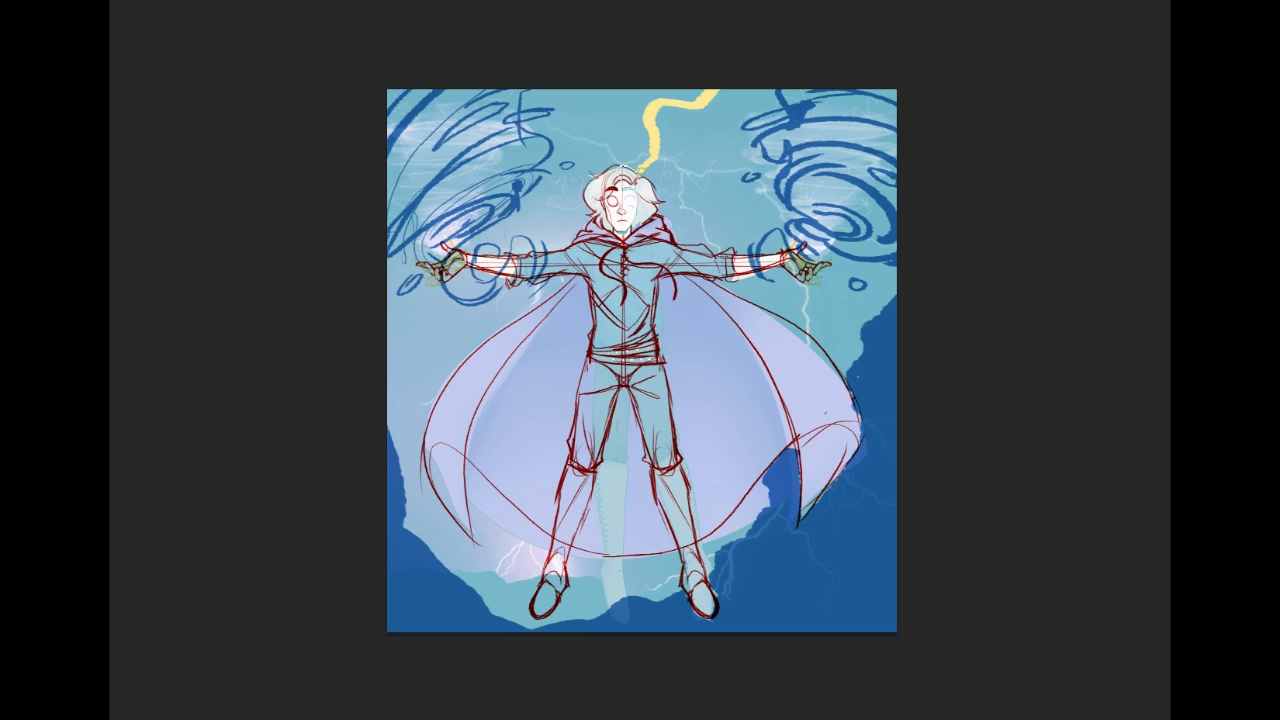
mouse_move(557, 283)
mouse_down()
mouse_move(482, 313)
mouse_move(441, 354)
mouse_move(343, 366)
mouse_up()
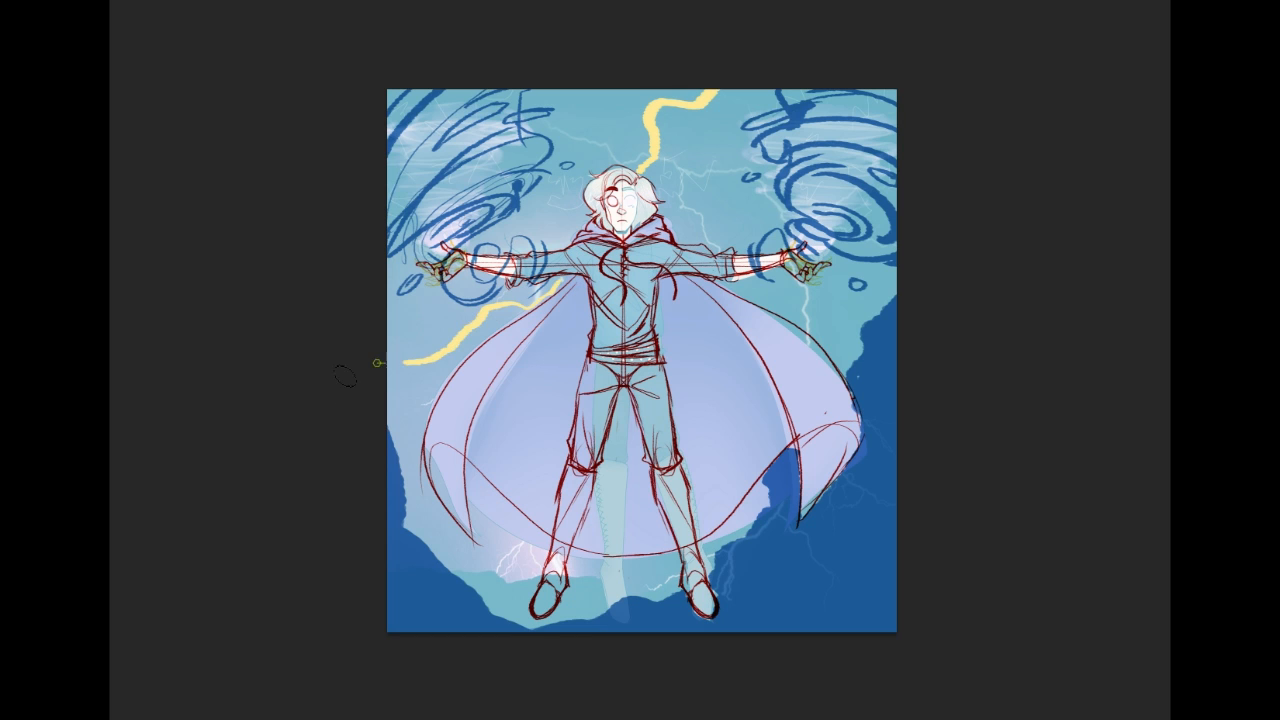
mouse_move(490, 490)
mouse_down()
mouse_move(490, 528)
mouse_move(534, 590)
mouse_up()
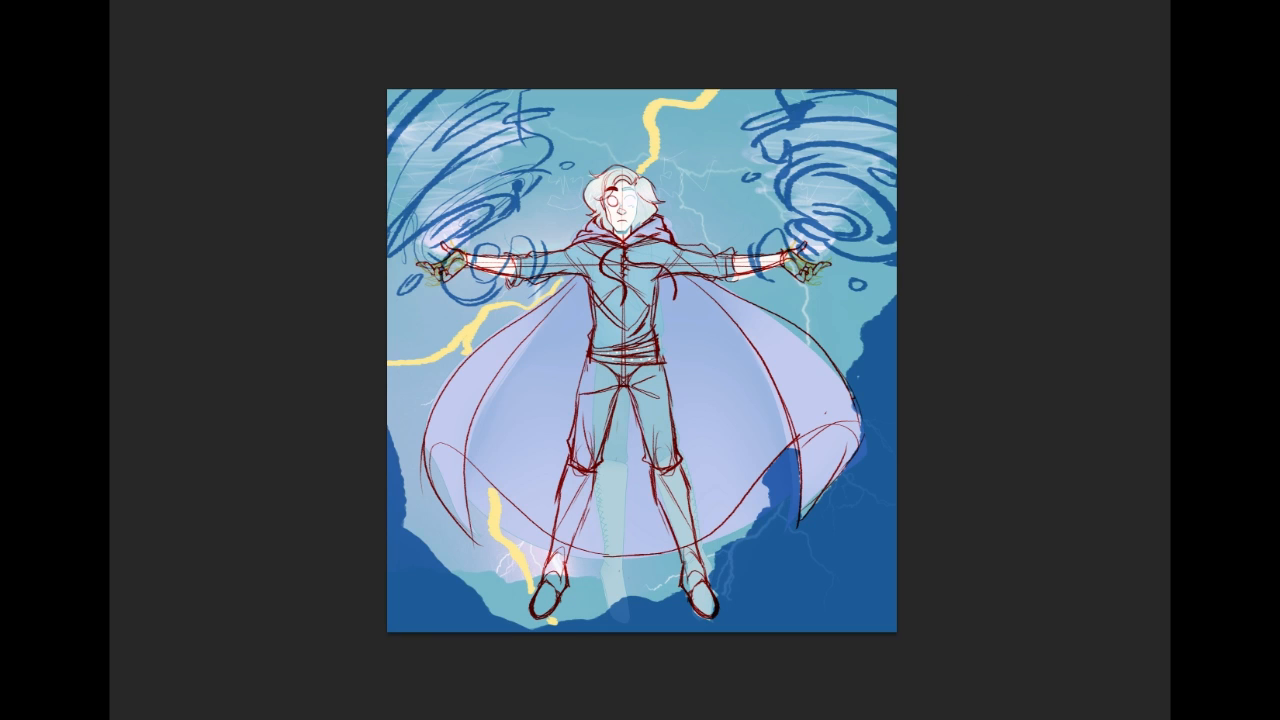
mouse_move(655, 115)
mouse_down()
mouse_move(652, 142)
mouse_move(720, 187)
mouse_move(540, 372)
mouse_up()
drag(476, 485, 738, 536)
key(ctrl+z)
mouse_move(660, 131)
mouse_down()
mouse_move(715, 166)
mouse_move(698, 192)
mouse_up()
key(ctrl+z)
Step: Paint a thick yellow bolt winding across the figure to the lower-right corner, widen its lower end, and add a short branch above the head
mouse_move(655, 132)
mouse_down()
mouse_move(699, 224)
mouse_move(622, 318)
mouse_move(771, 471)
mouse_move(905, 650)
mouse_up()
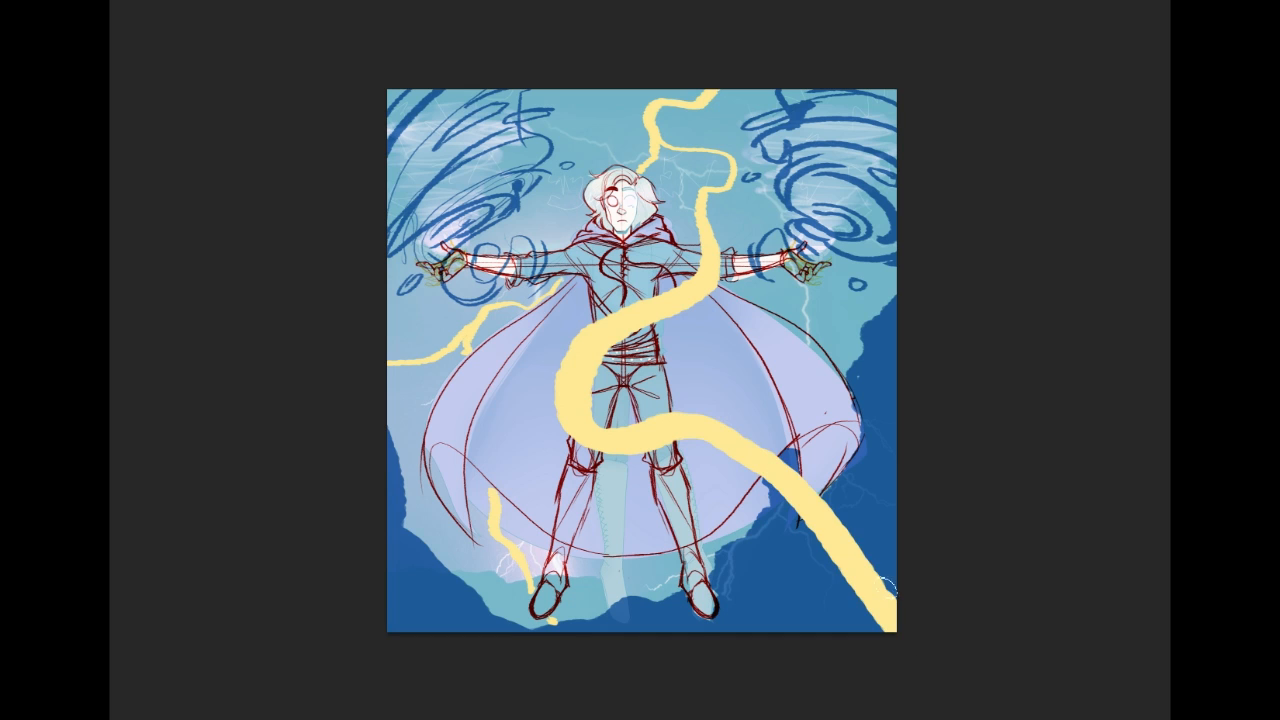
drag(830, 492, 886, 621)
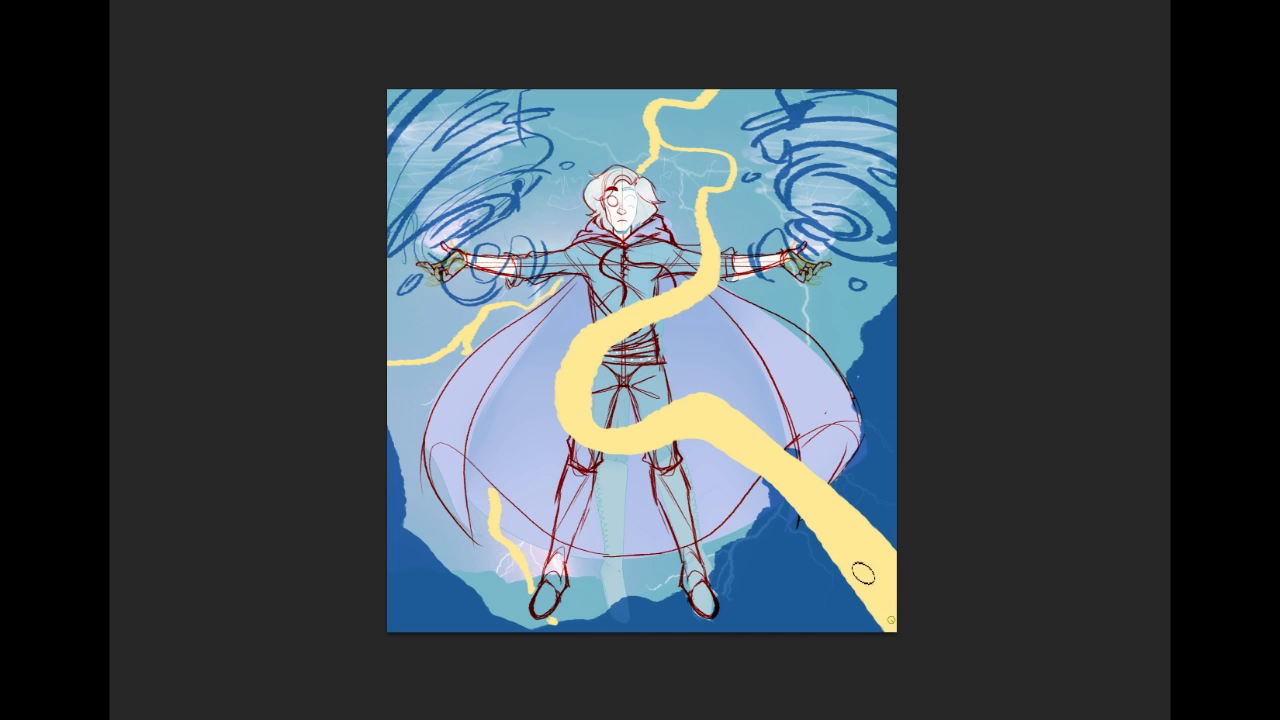
mouse_move(645, 117)
mouse_down()
mouse_move(597, 130)
mouse_move(588, 90)
mouse_up()
Step: Lower the lightning layer's fill to 30% and outline its bolts with an outside stroke in bright turquoise
key(3)
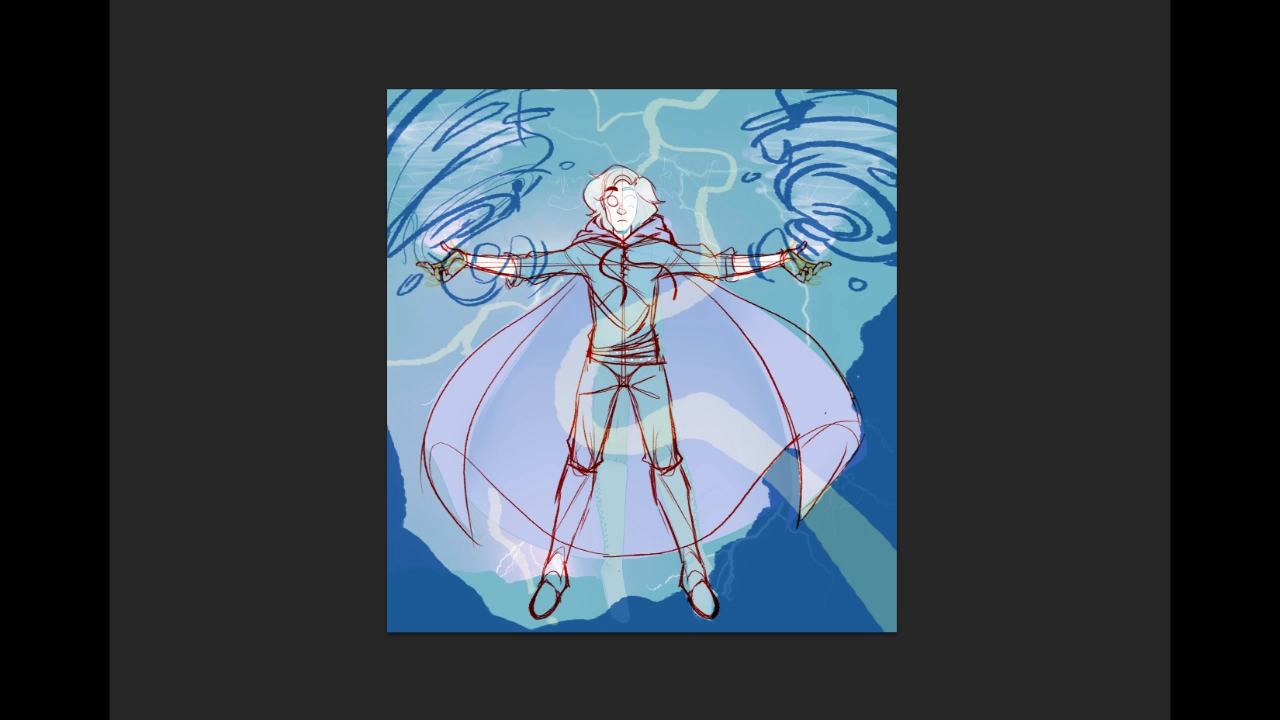
click(906, 355)
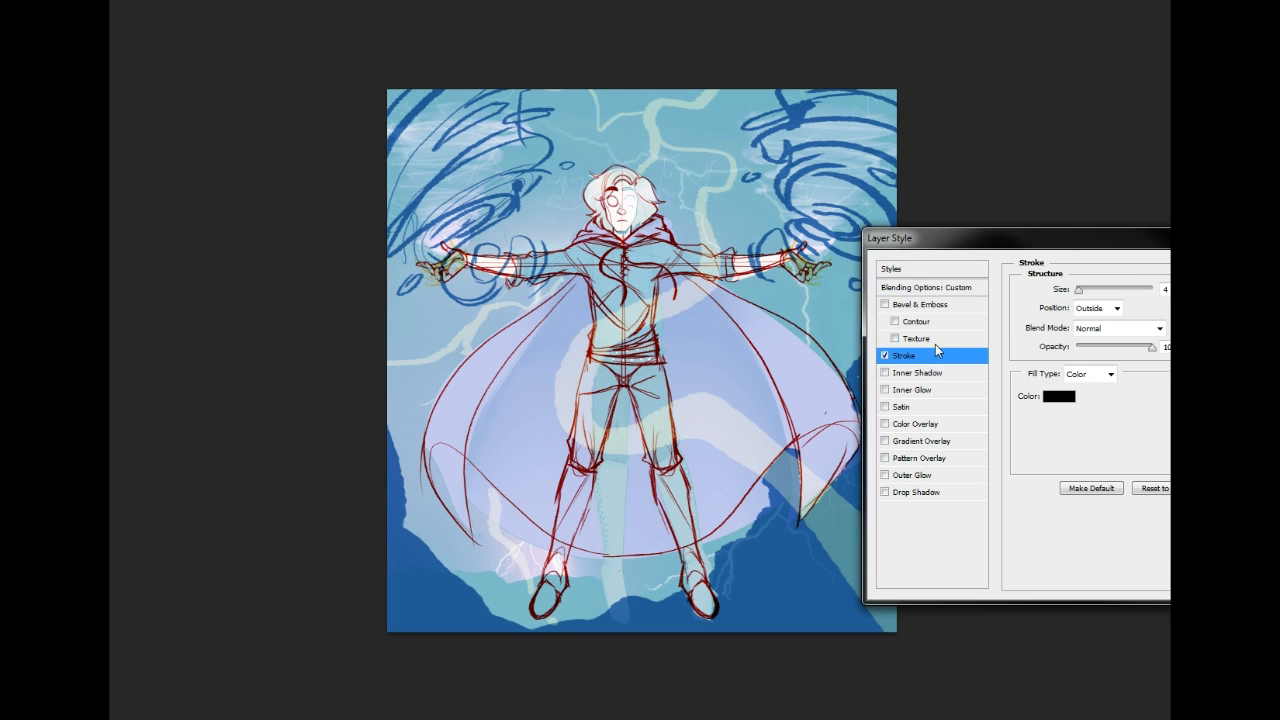
click(1059, 396)
drag(557, 179, 565, 124)
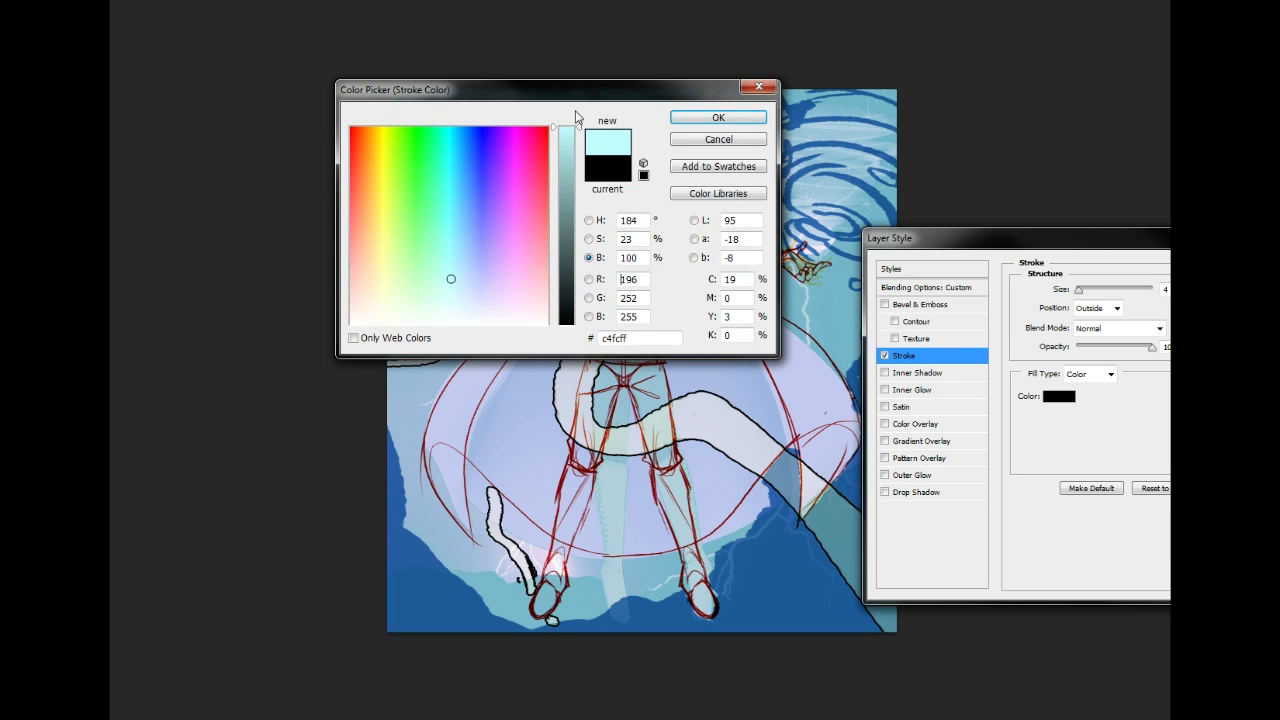
click(445, 177)
click(718, 117)
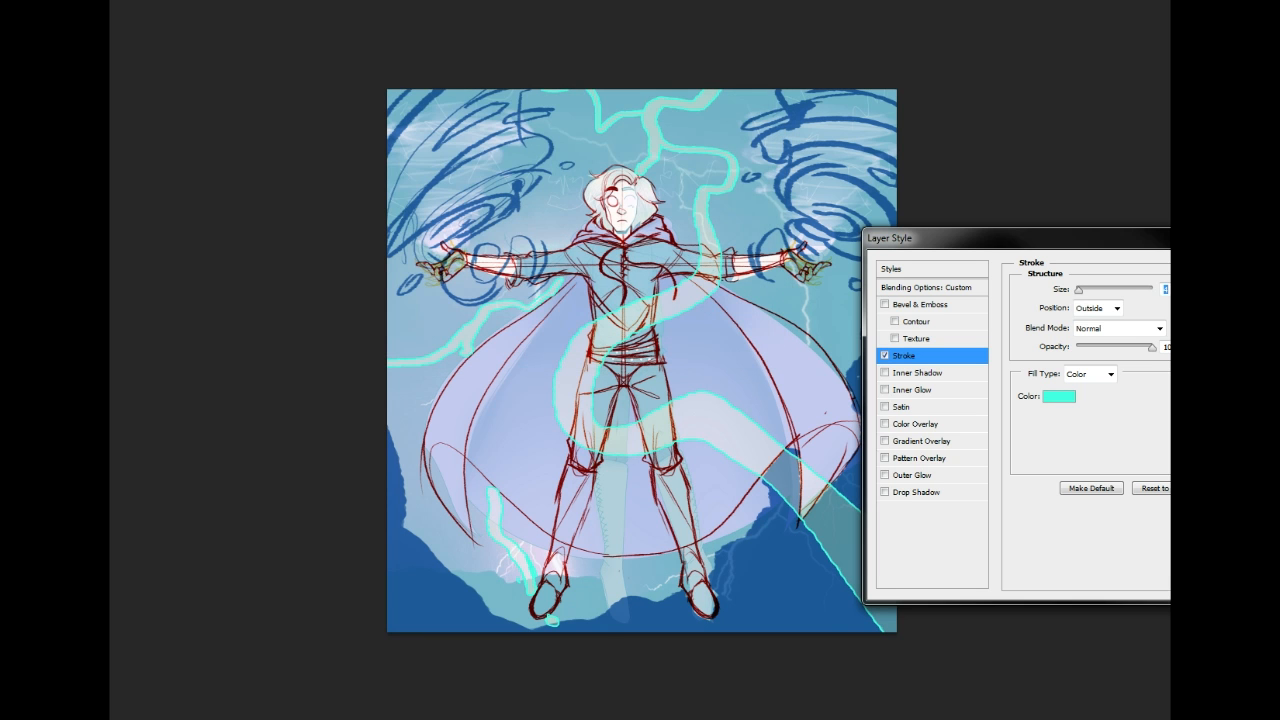
key(Return)
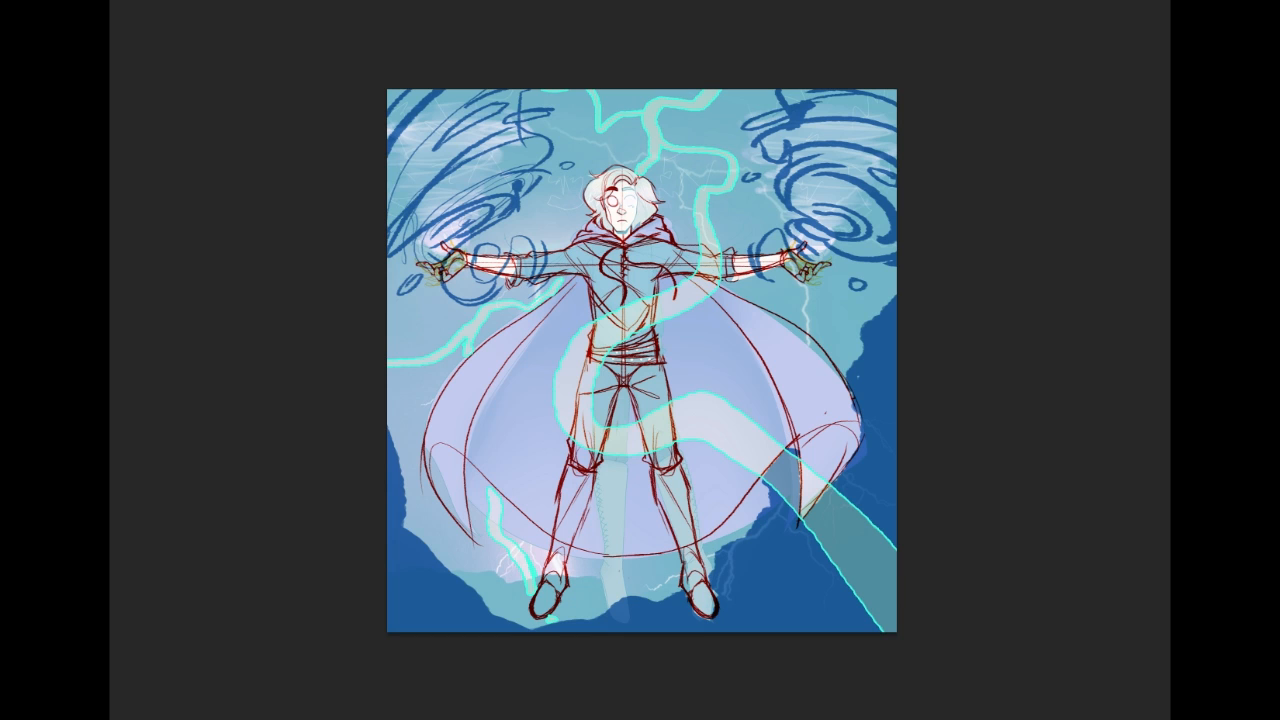
Step: Paint a lightning branch from the thick bolt beside the knees across the cape to the right canvas edge
drag(719, 416, 929, 448)
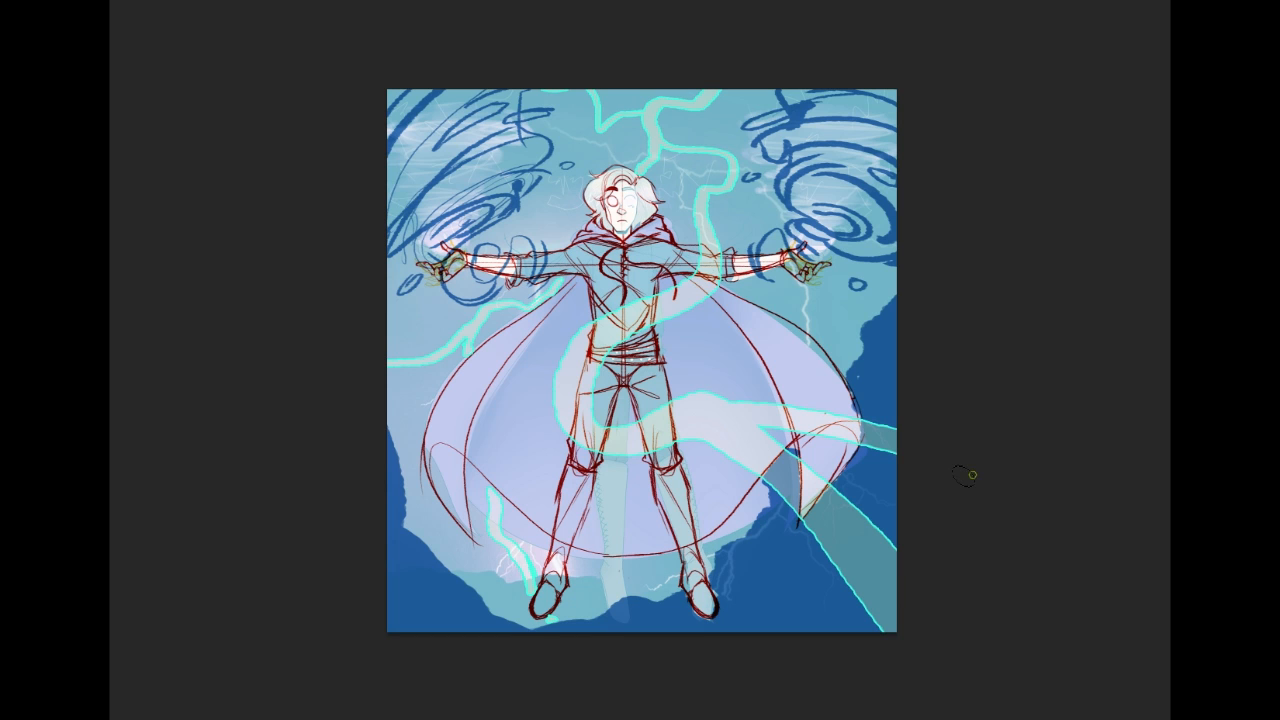